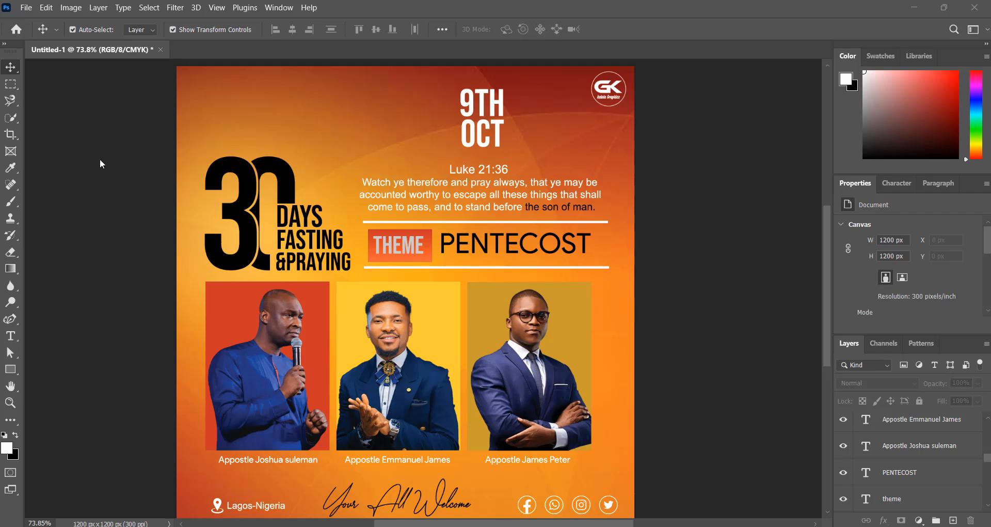
Create a new document from the recent custom 4 x 4 in preset at 300 ppi.
left_click(26, 7)
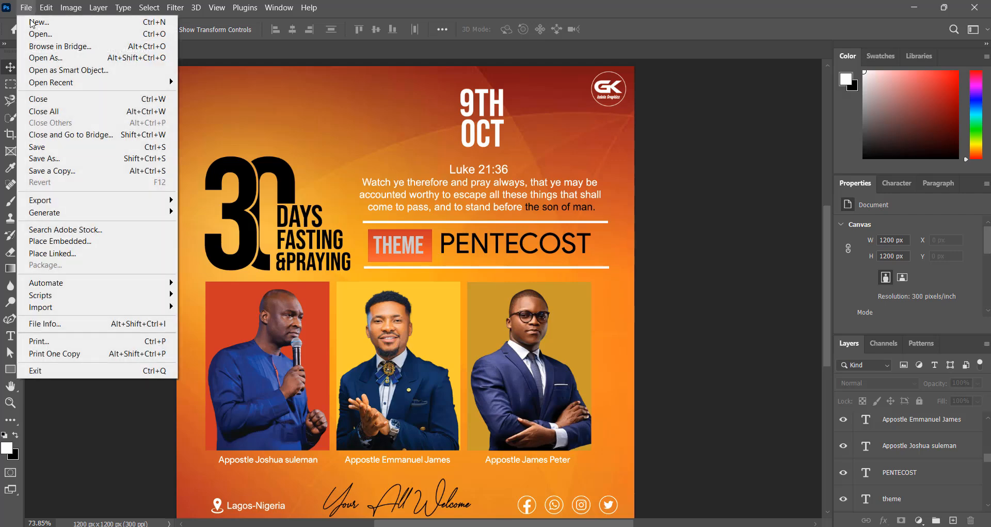
left_click(42, 19)
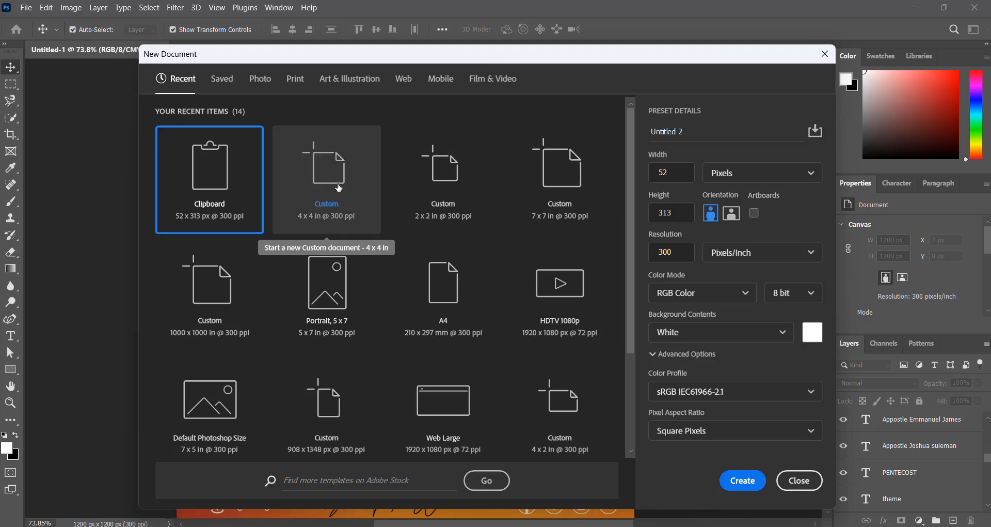
left_click(338, 187)
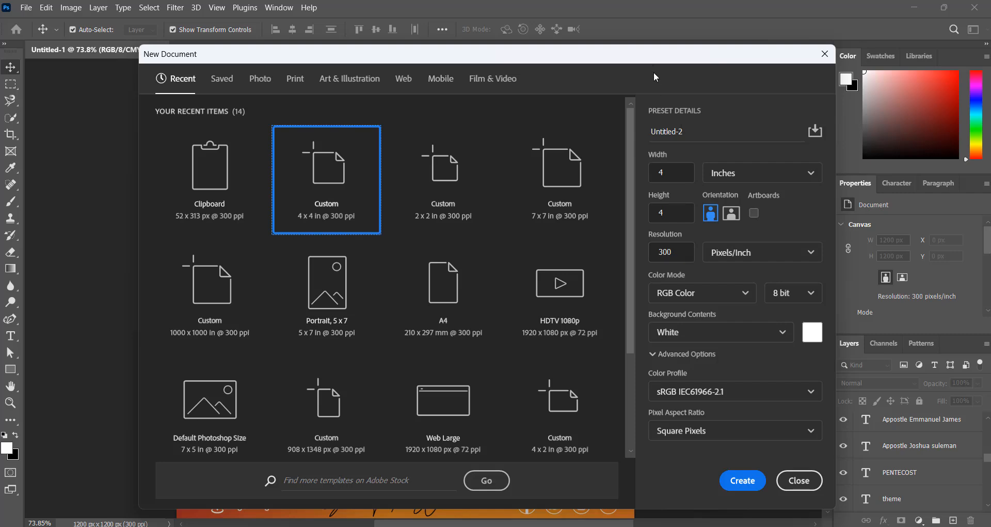
left_click(741, 479)
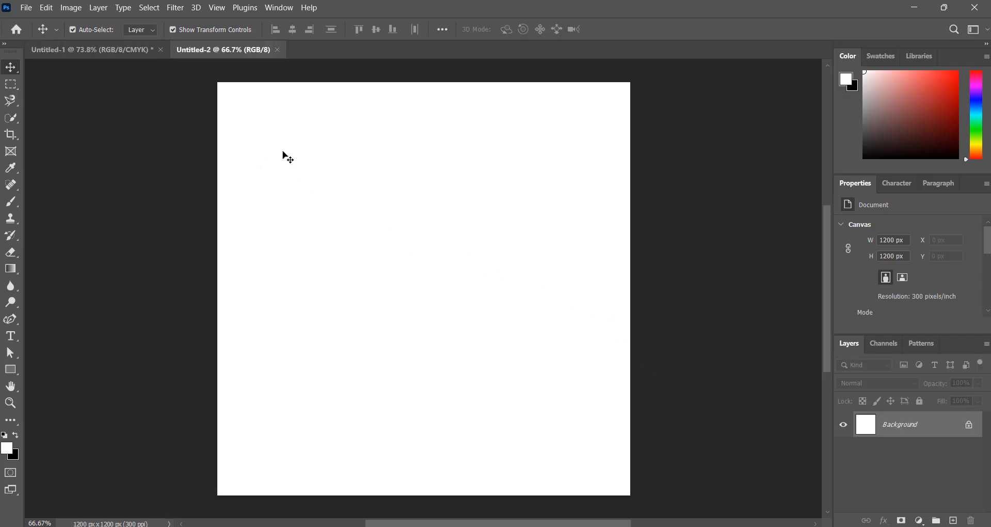
Place the orange abstract background image 97f4bbc2f9465abcf78005eabc574b65 from the Logo 04 folder as a linked file.
left_click(27, 7)
left_click(62, 253)
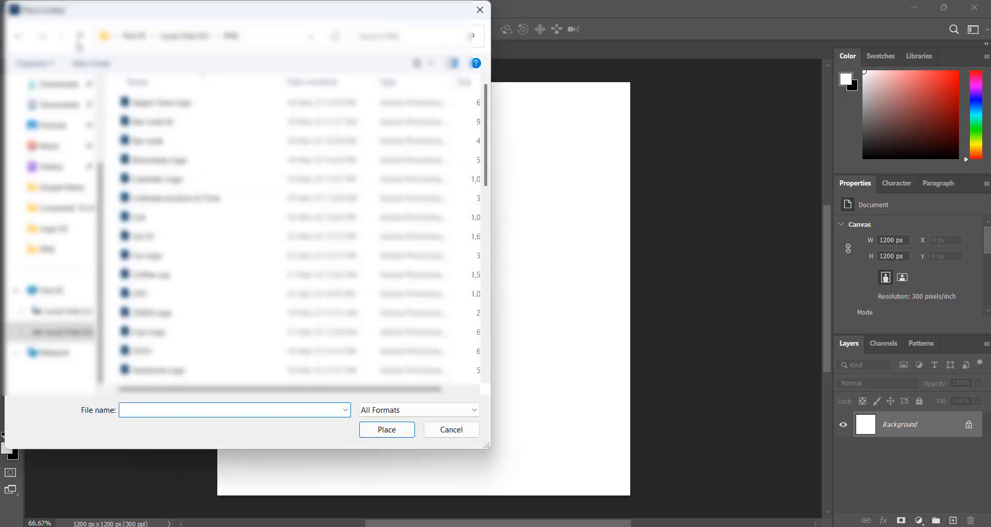
left_click(80, 36)
scroll(171, 186, "down", 2)
left_click(172, 187)
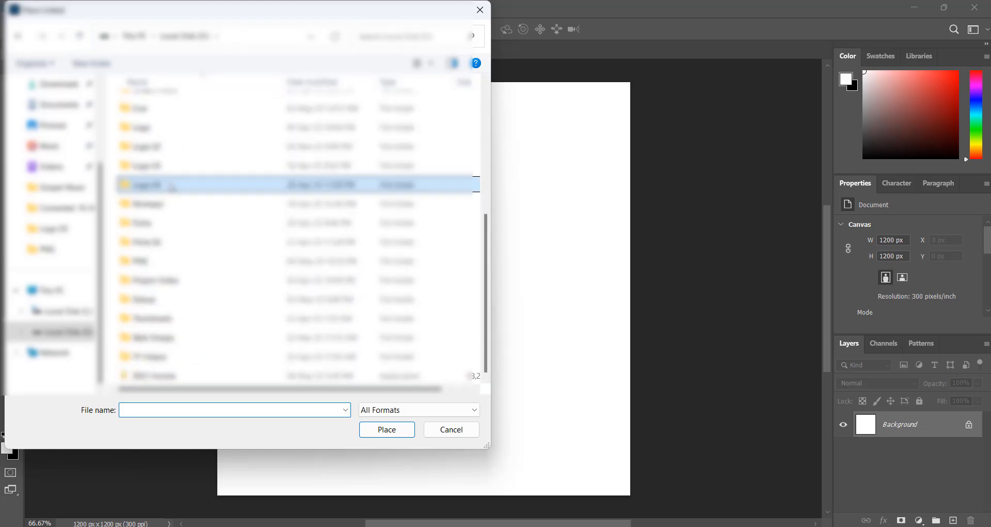
double_click(180, 189)
left_click(454, 305)
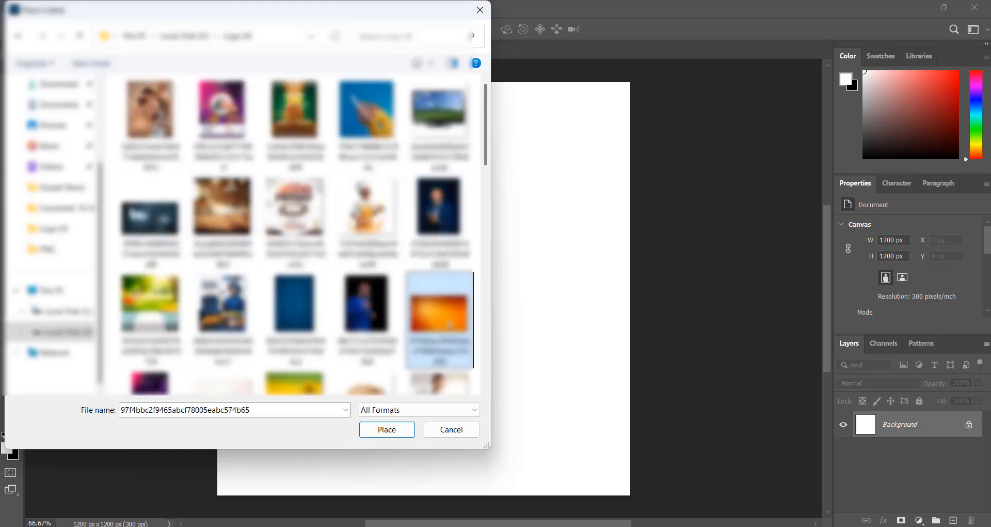
left_click(405, 426)
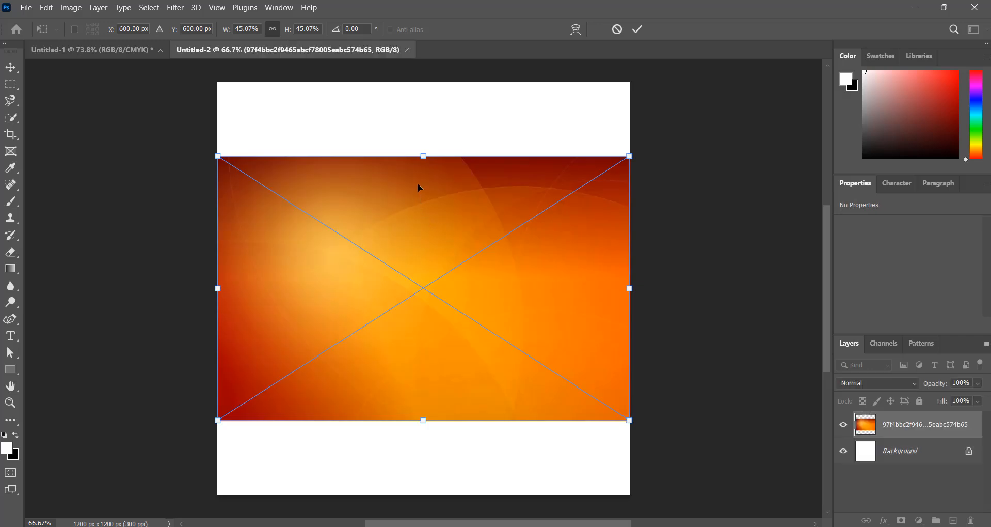
Scale the placed background image to about 73% so it covers the whole canvas.
left_click_drag(424, 421, 423, 504)
left_click_drag(427, 155, 423, 74)
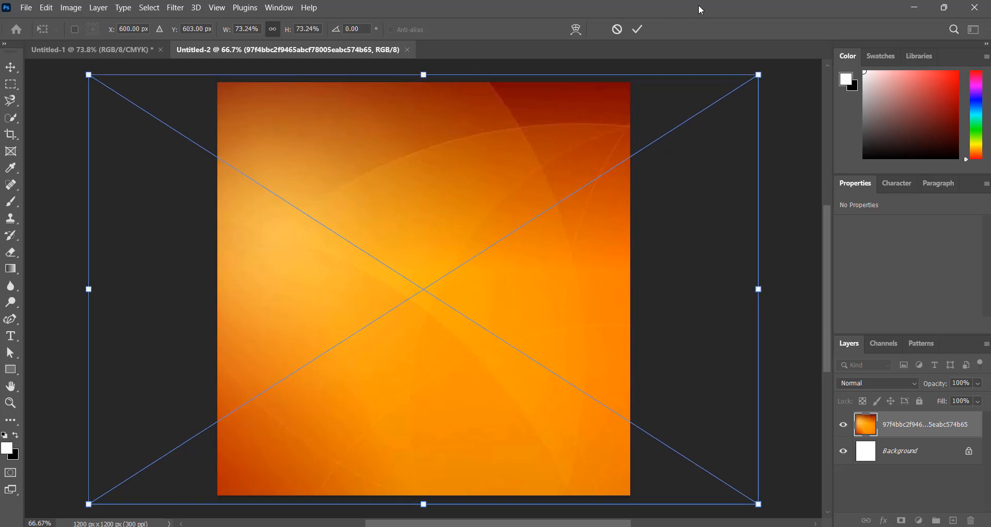
left_click(638, 30)
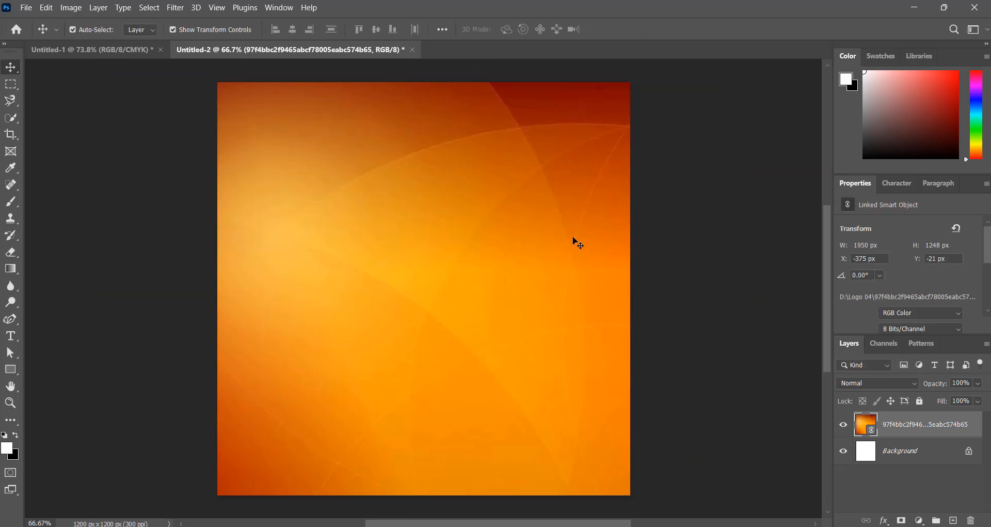
scroll(413, 212, "down", 1)
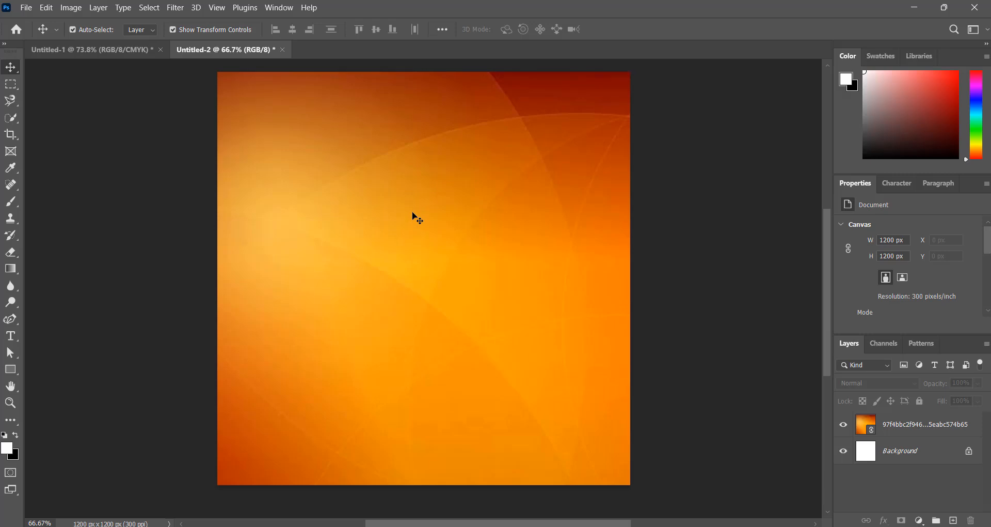
scroll(412, 213, "up", 1)
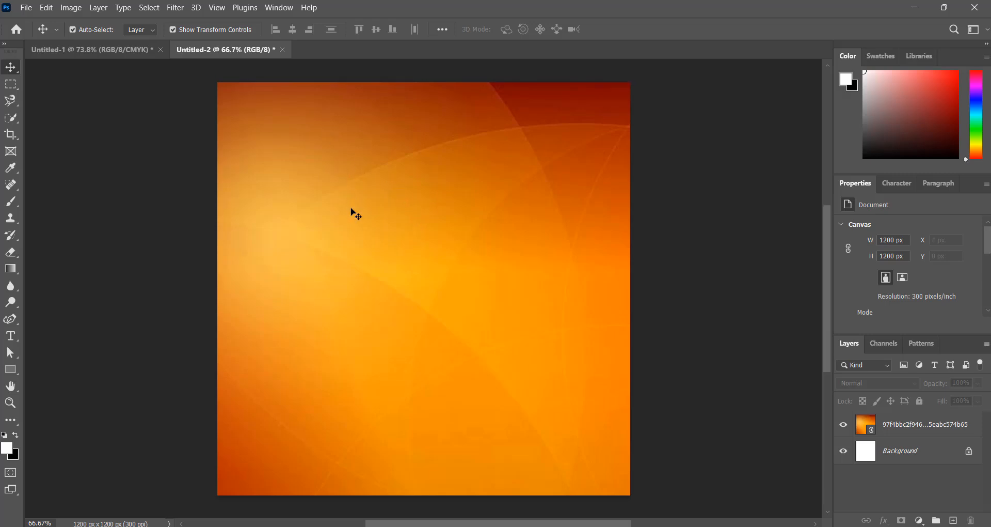
scroll(363, 214, "down", 1)
scroll(364, 215, "up", 1)
scroll(322, 285, "down", 1)
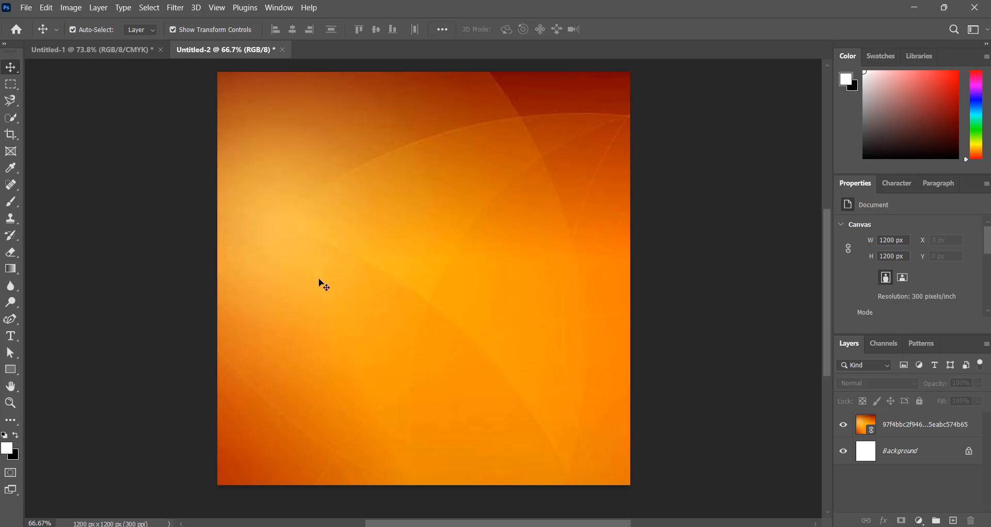
scroll(322, 285, "up", 1)
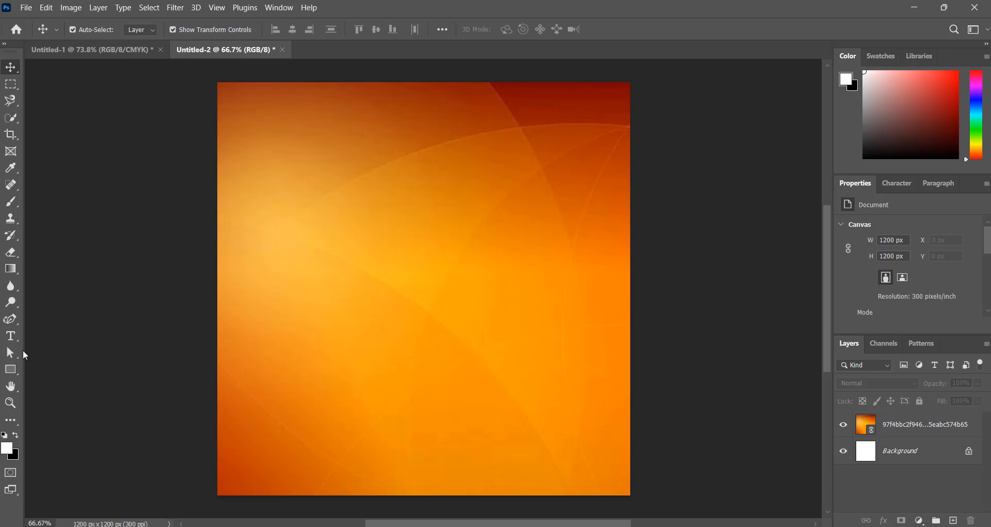
Draw a white rectangle of about 375 x 485 px in the canvas's lower left, positioned at about X 43, Y 515 px.
left_click(10, 369)
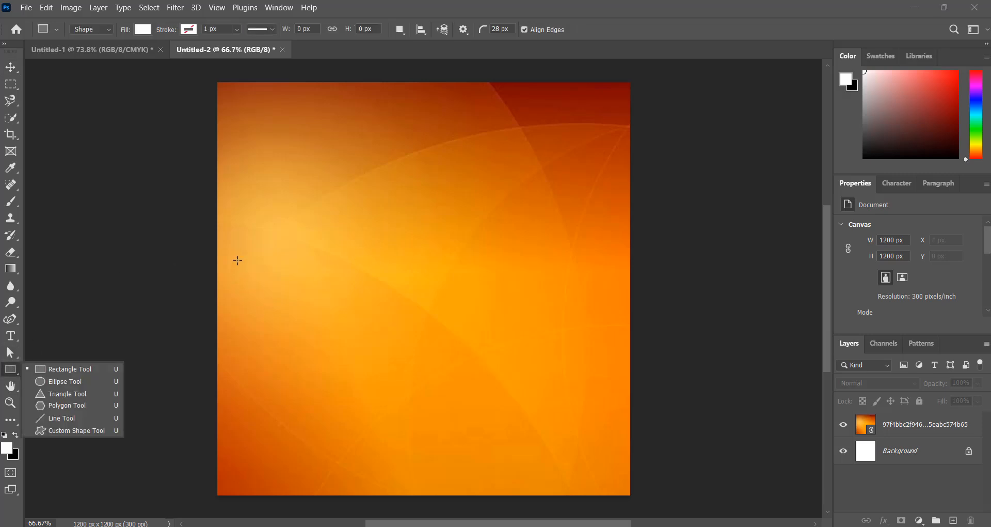
left_click_drag(238, 260, 376, 432)
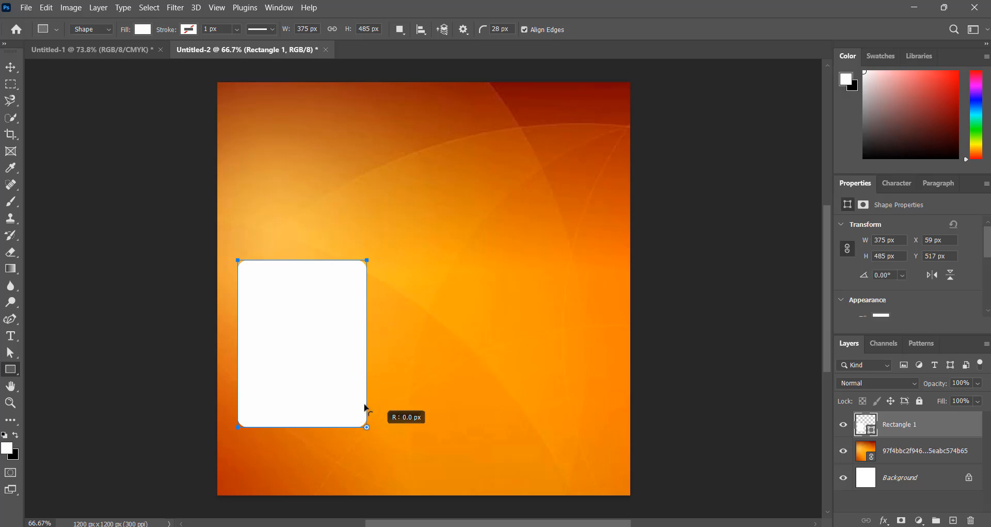
left_click(11, 67)
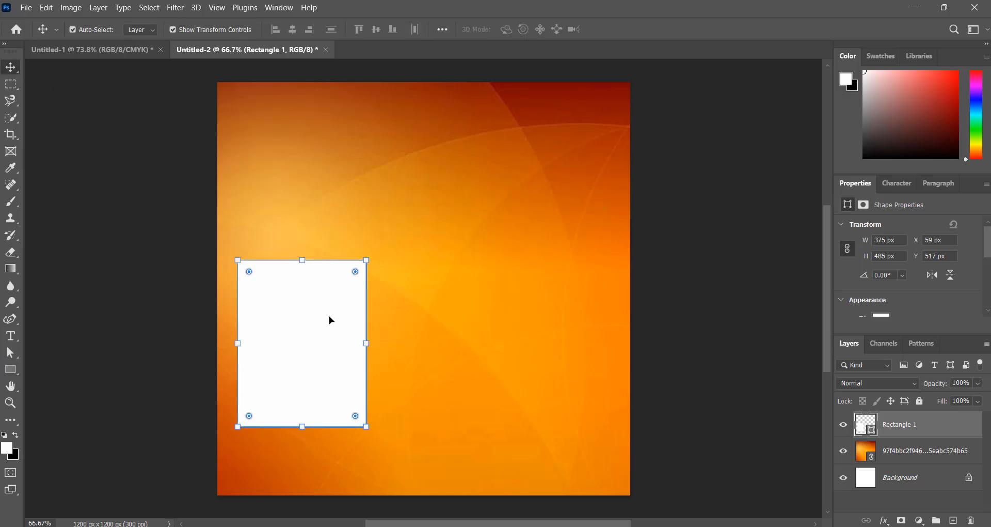
left_click_drag(322, 321, 317, 322)
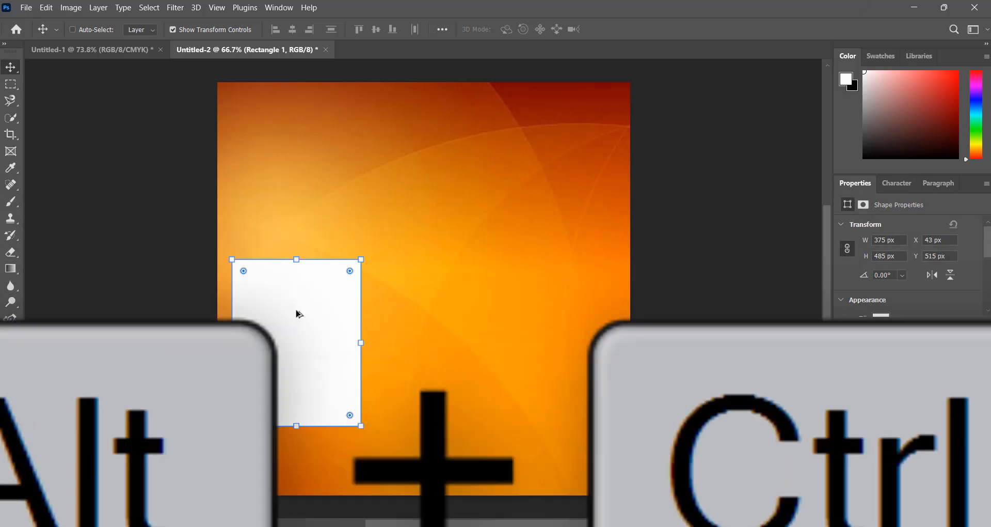
Duplicate the white rectangle twice to form a row of three, nudging the third copy right to even out the gaps.
left_click_drag(297, 313, 566, 315)
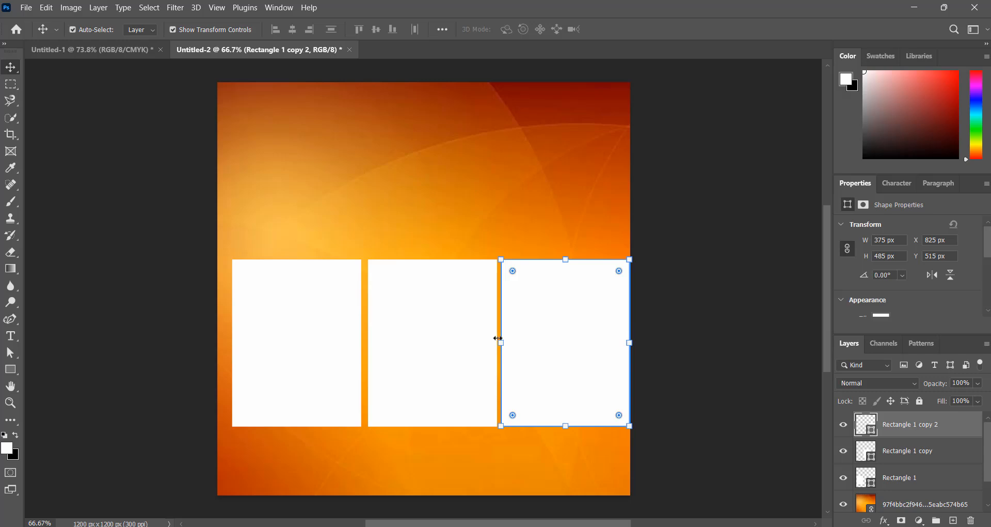
key("Right")
key("Right")
key("Right")
key("Right")
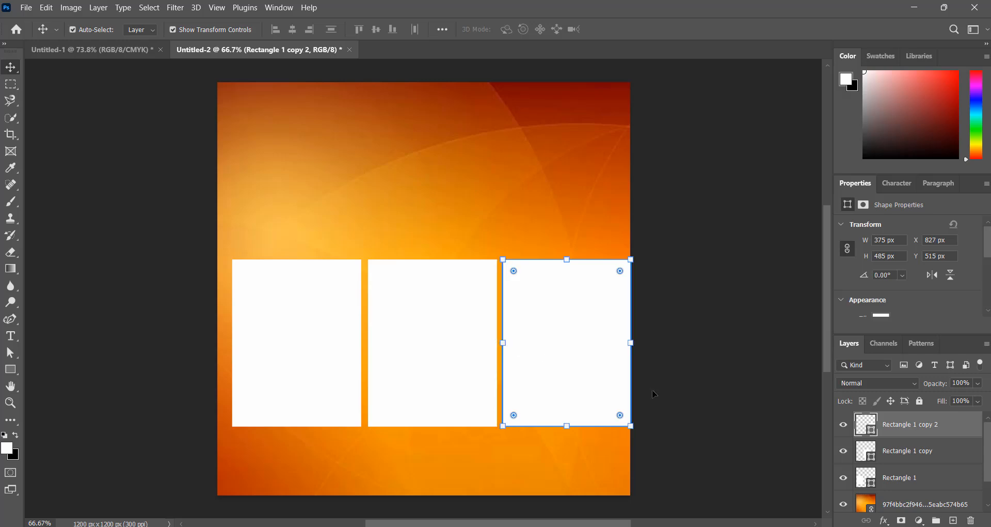
Scale the three rectangles together to about 94.5% and centre the row horizontally on the canvas.
left_click(917, 479, "shift")
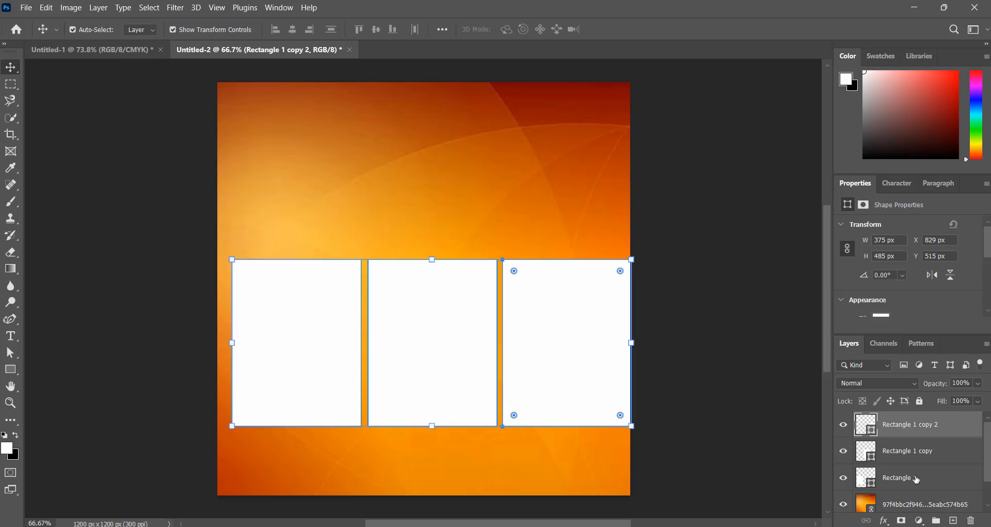
left_click_drag(546, 353, 538, 347)
left_click_drag(623, 426, 589, 412)
left_click_drag(544, 362, 559, 365)
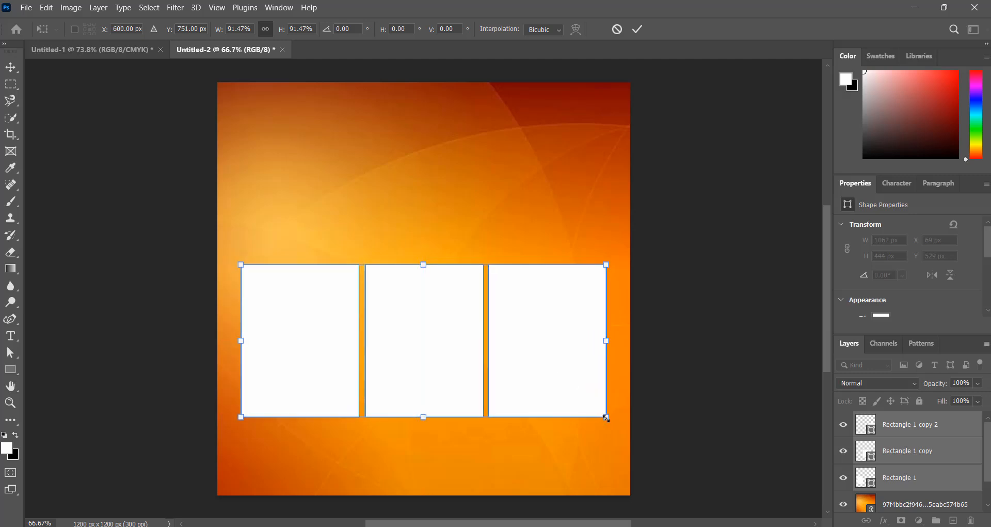
left_click_drag(606, 417, 614, 420)
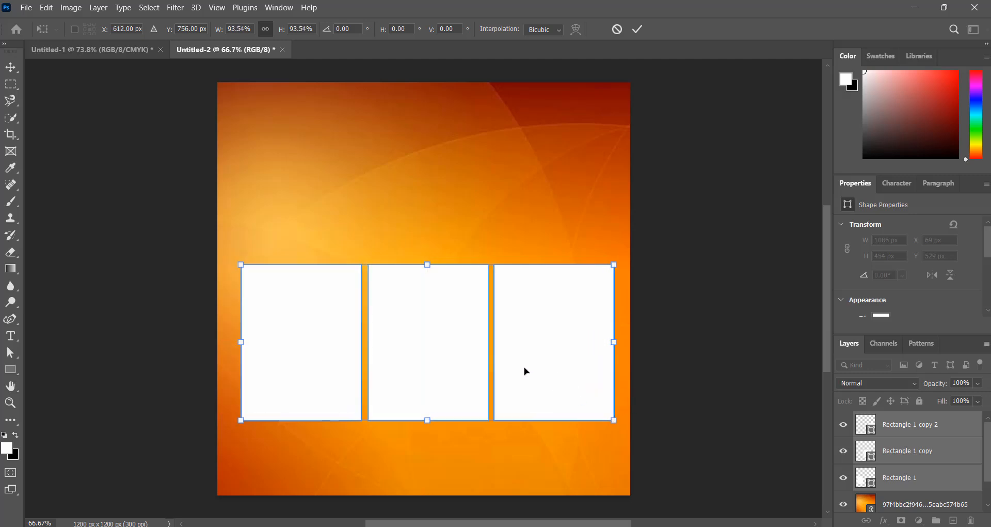
left_click_drag(525, 370, 521, 369)
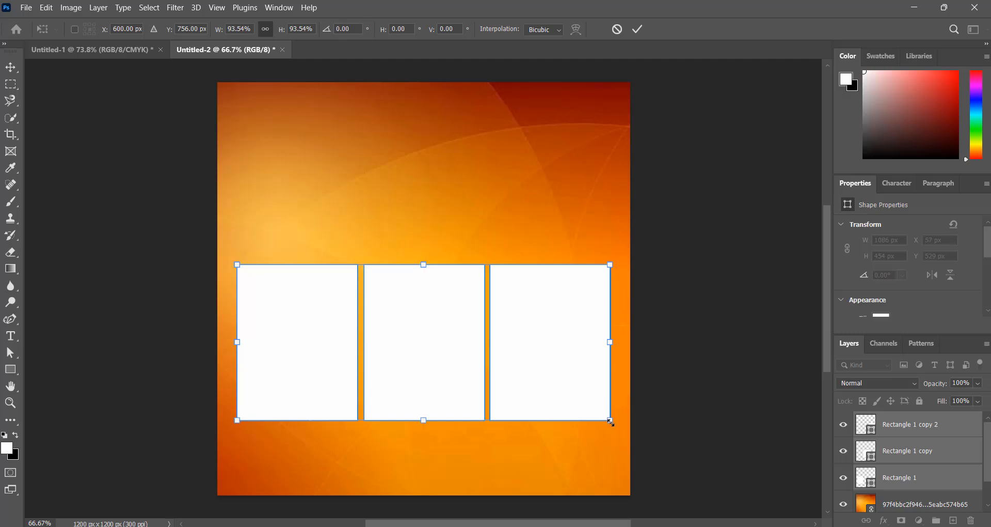
left_click_drag(610, 420, 614, 423)
left_click_drag(575, 396, 572, 396)
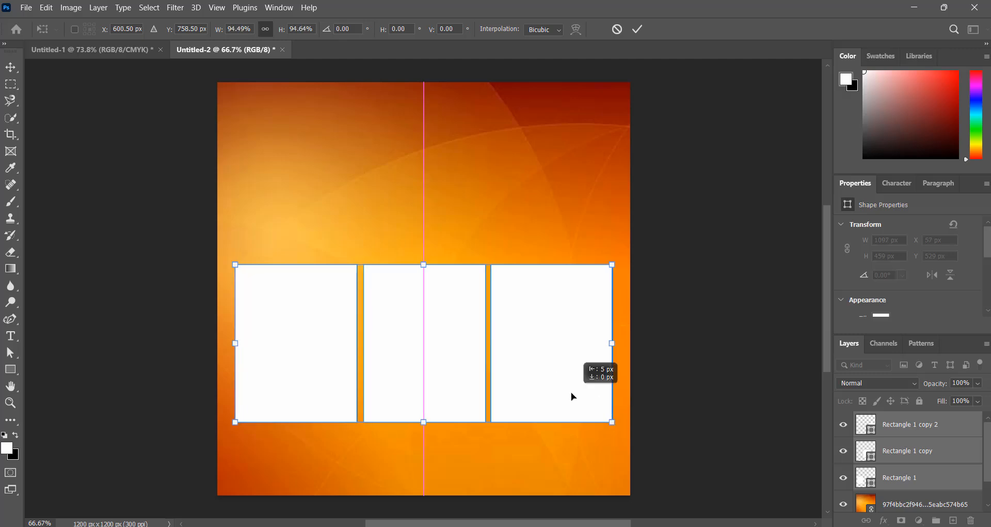
left_click(638, 29)
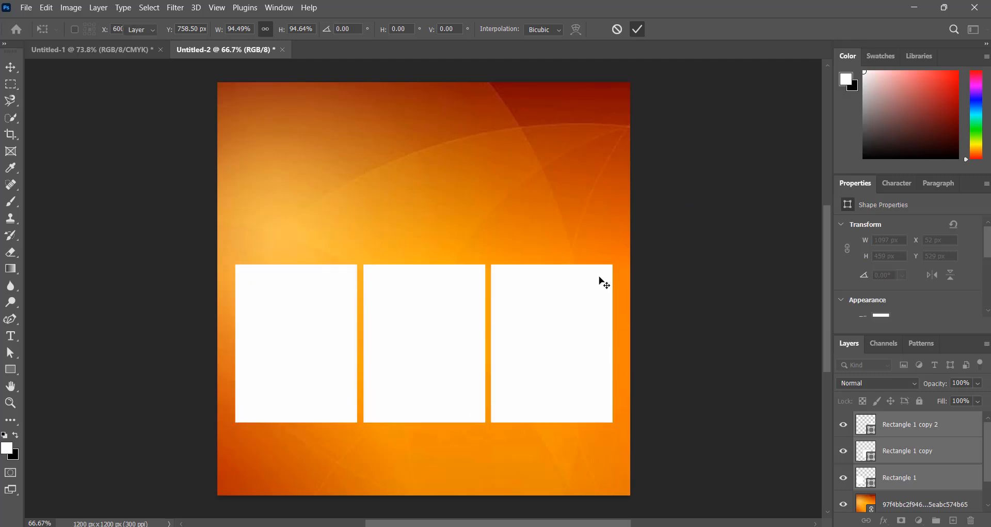
left_click(443, 359)
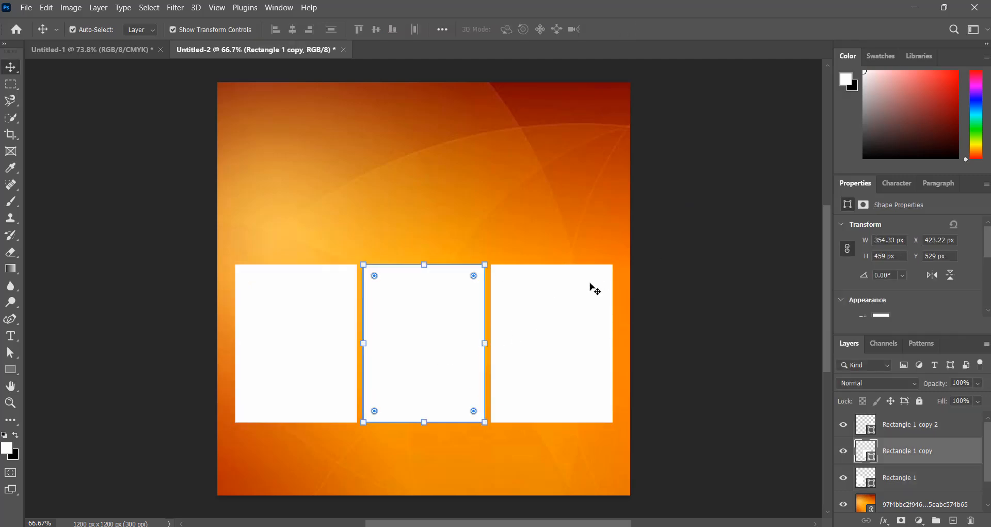
left_click(679, 239)
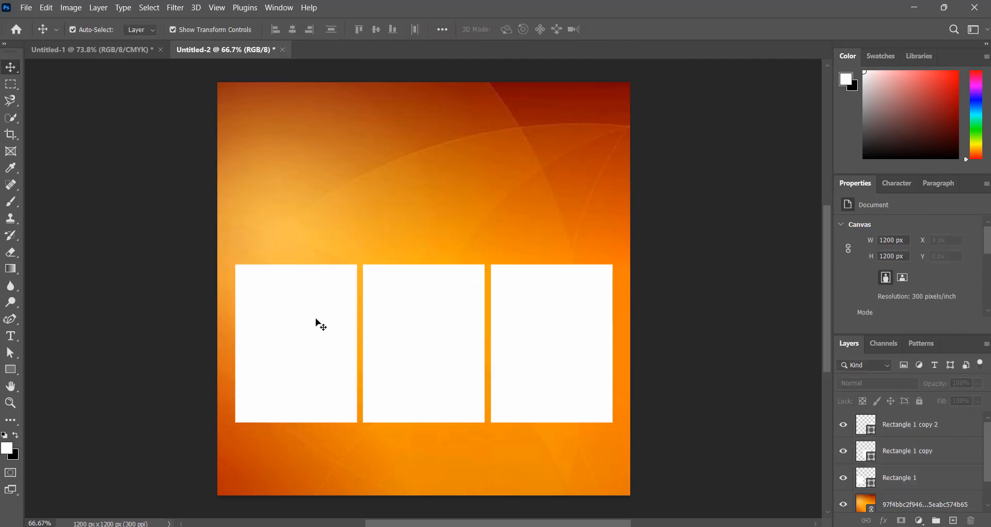
Move the three rectangles together lower on the canvas, to about X 43 px and Y 589 px.
left_click(909, 430)
left_click(908, 480, "shift")
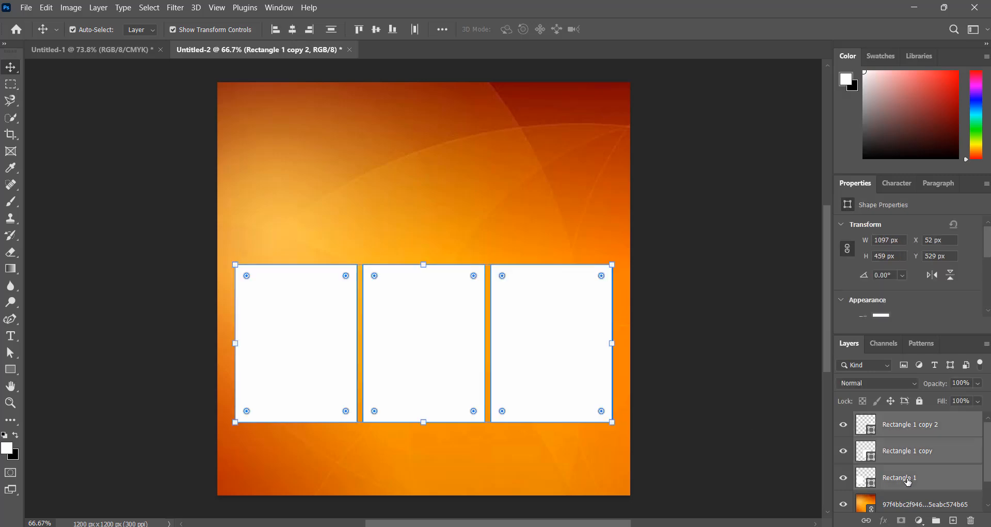
left_click_drag(537, 364, 531, 381)
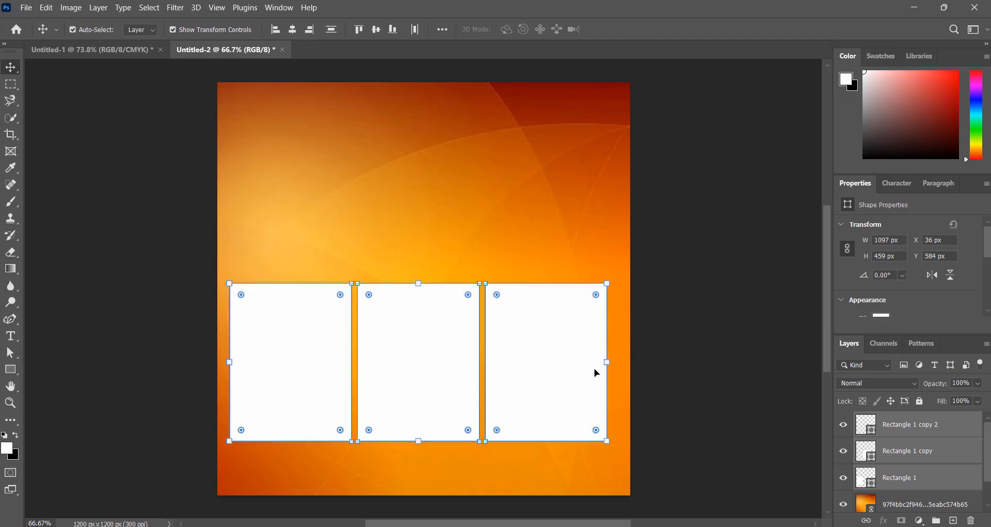
key("Down")
key("Down")
key("Down")
key("Down")
key("Down")
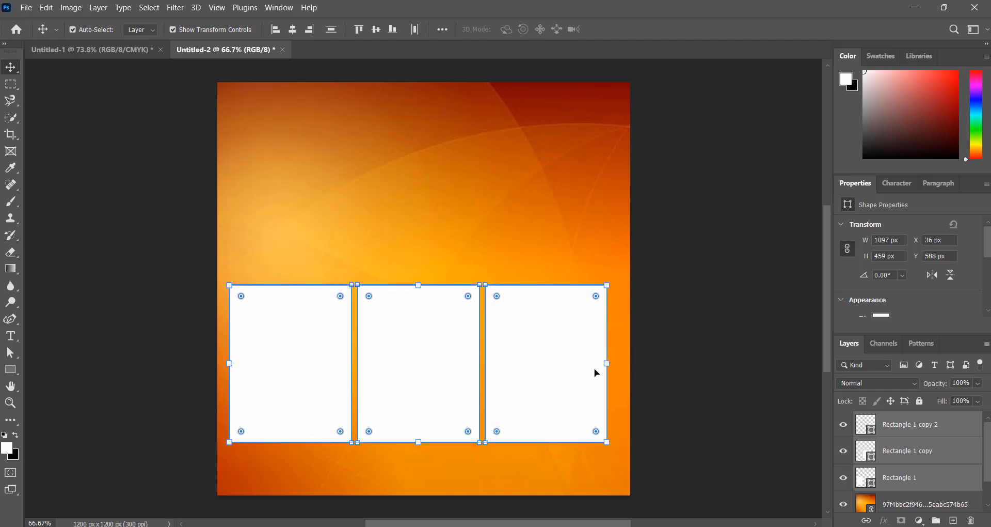
key("Right")
key("Right")
key("Right")
key("Right")
key("Right")
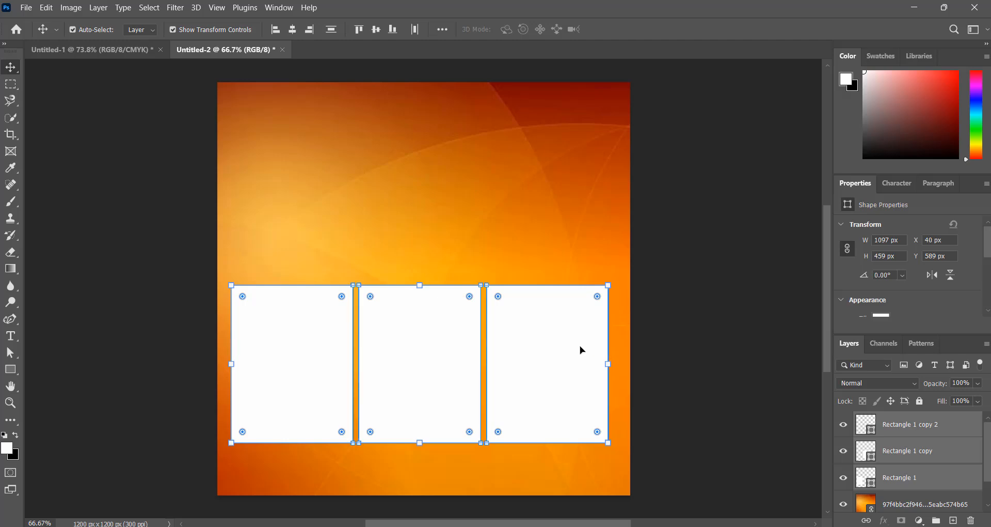
key("Right")
key("Right")
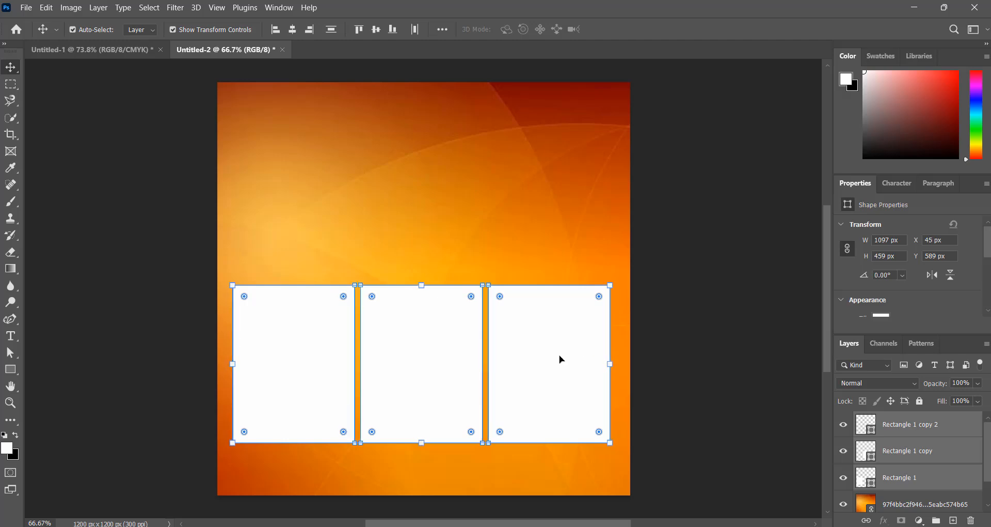
left_click(700, 251)
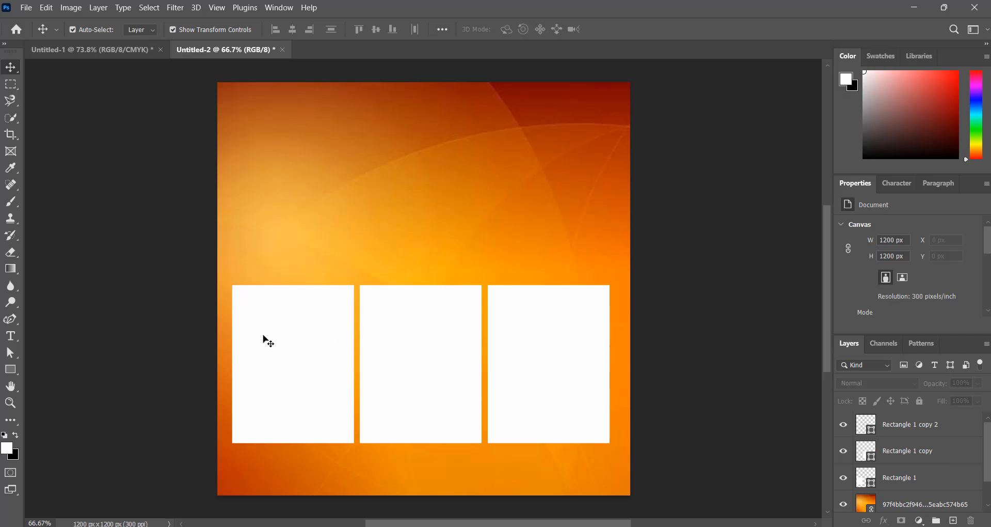
Fill the left white rectangle with red-orange and the middle one with yellow from the recently used colours.
left_click(305, 330)
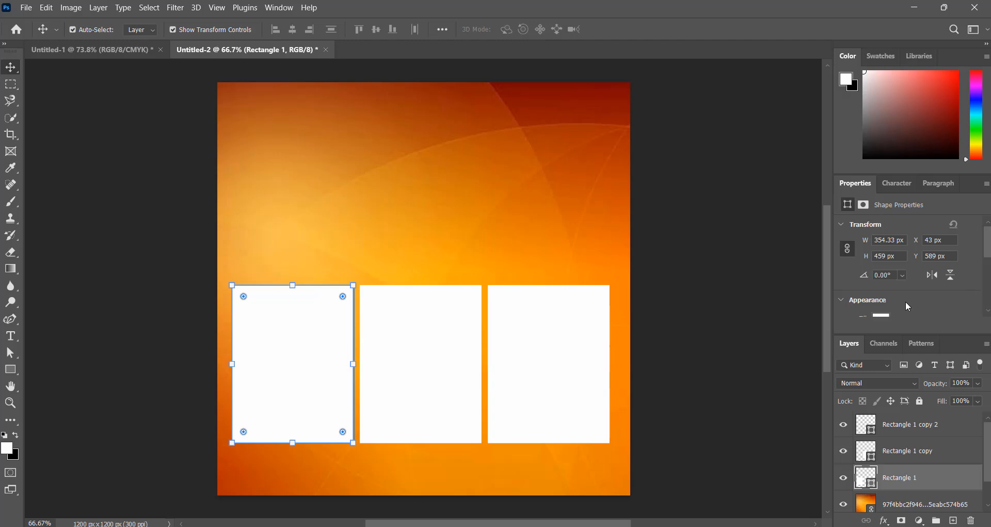
scroll(908, 306, "down", 2)
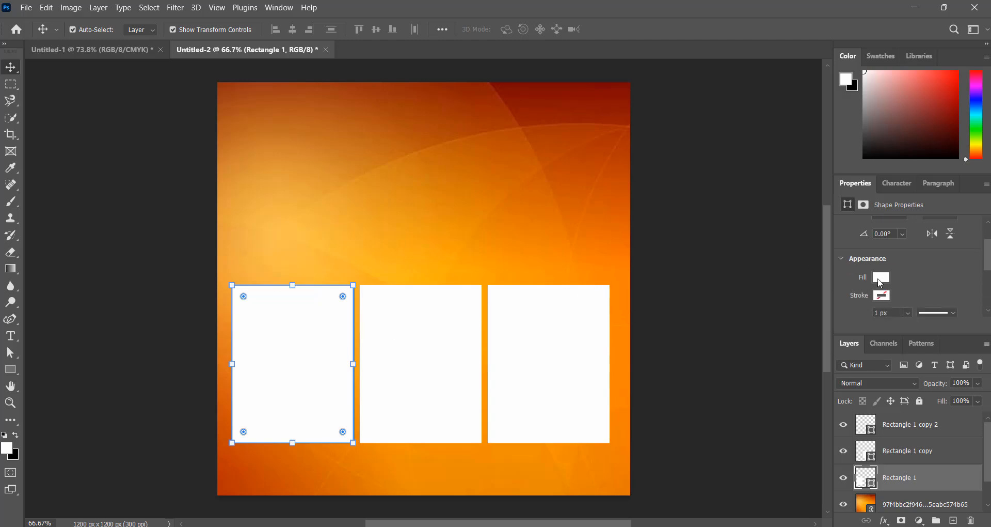
left_click(881, 280)
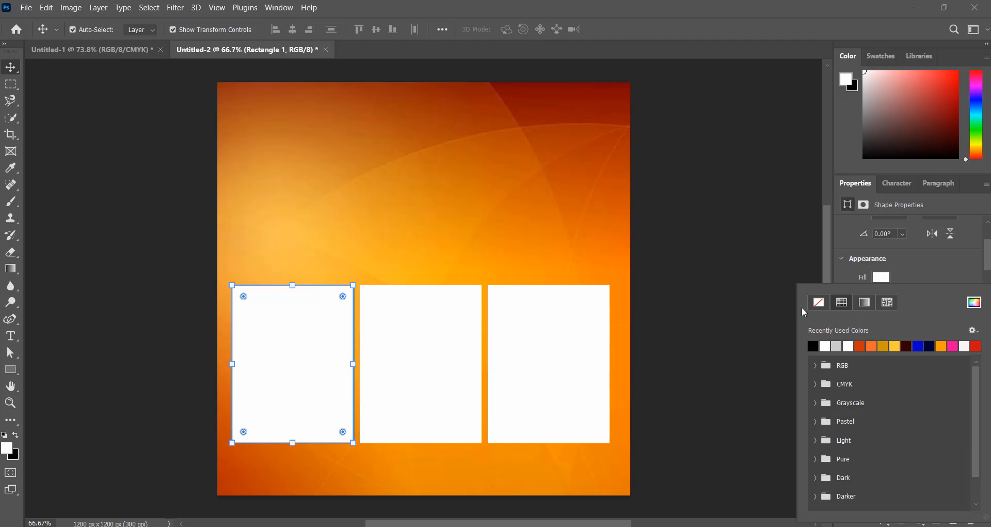
left_click(863, 343)
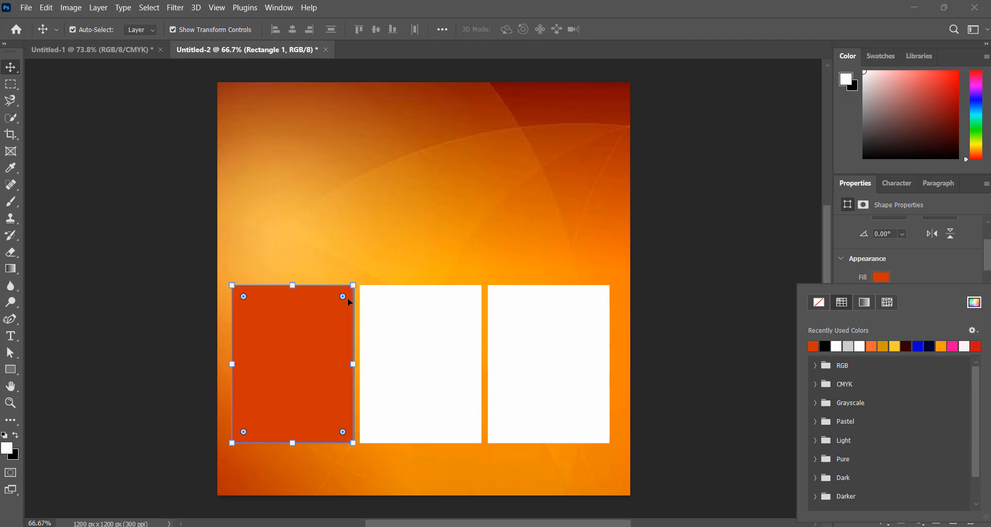
left_click(473, 324)
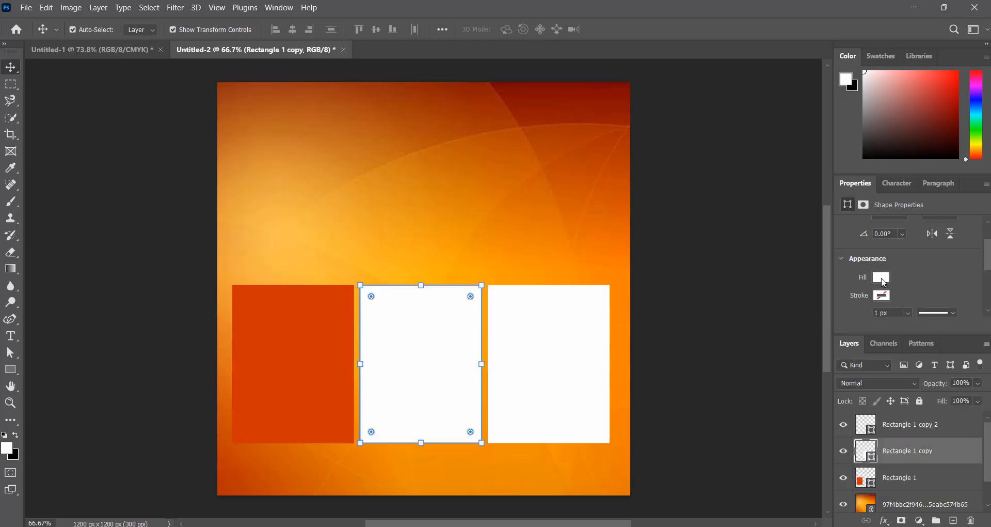
left_click(881, 278)
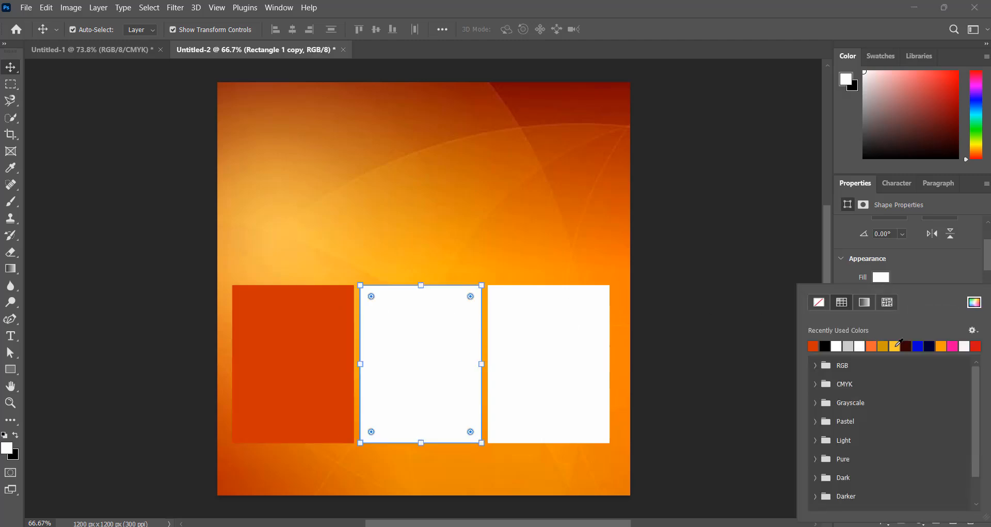
left_click(896, 345)
Fill the right white rectangle with dark gold from the recently used colours and deselect it.
left_click(588, 324)
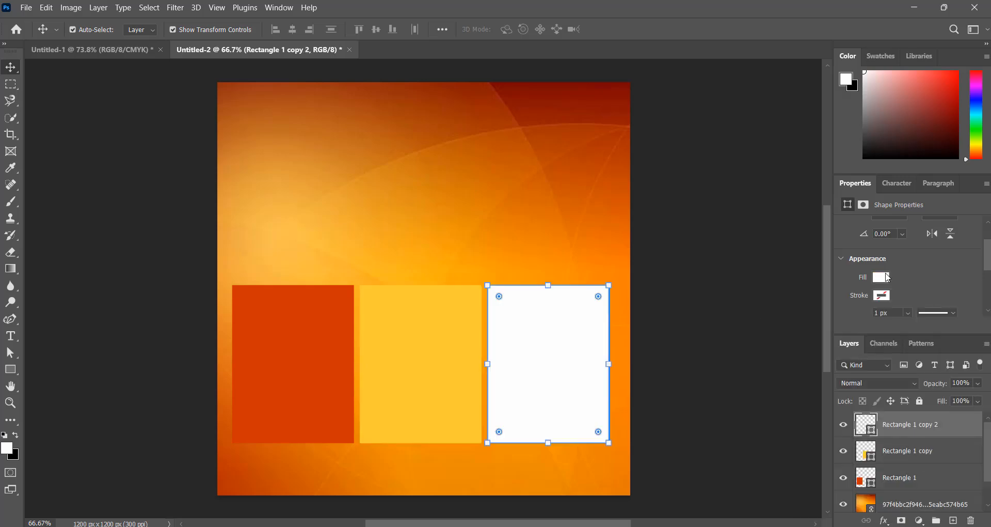
left_click(882, 277)
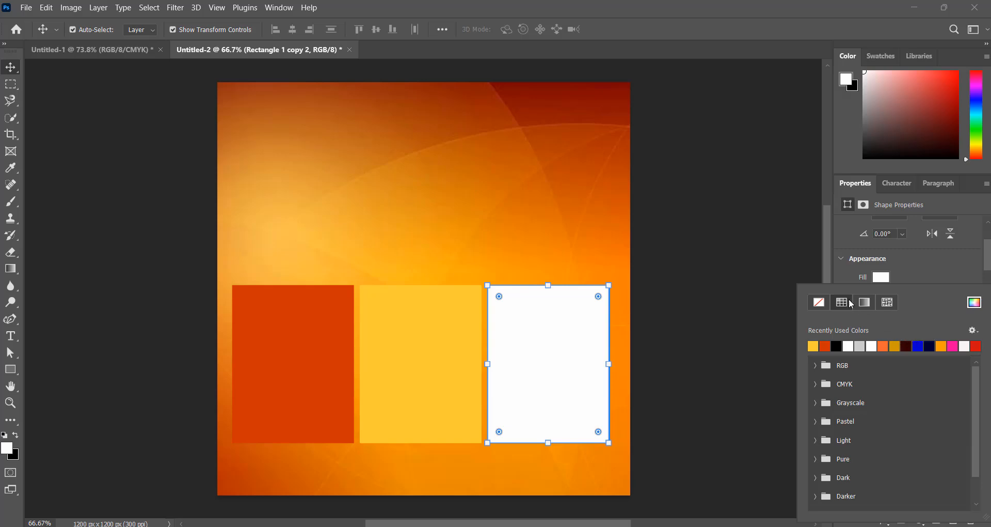
left_click(898, 345)
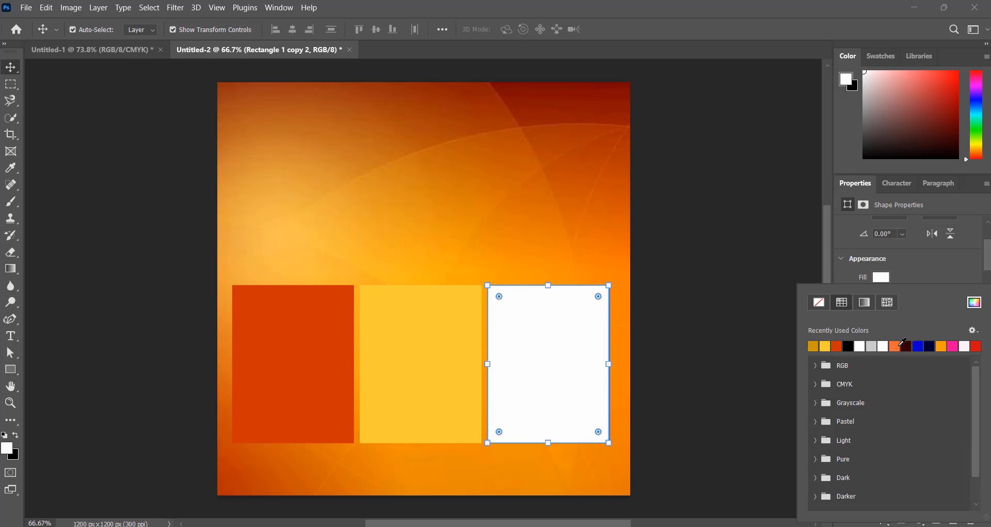
left_click(714, 287)
left_click(694, 281)
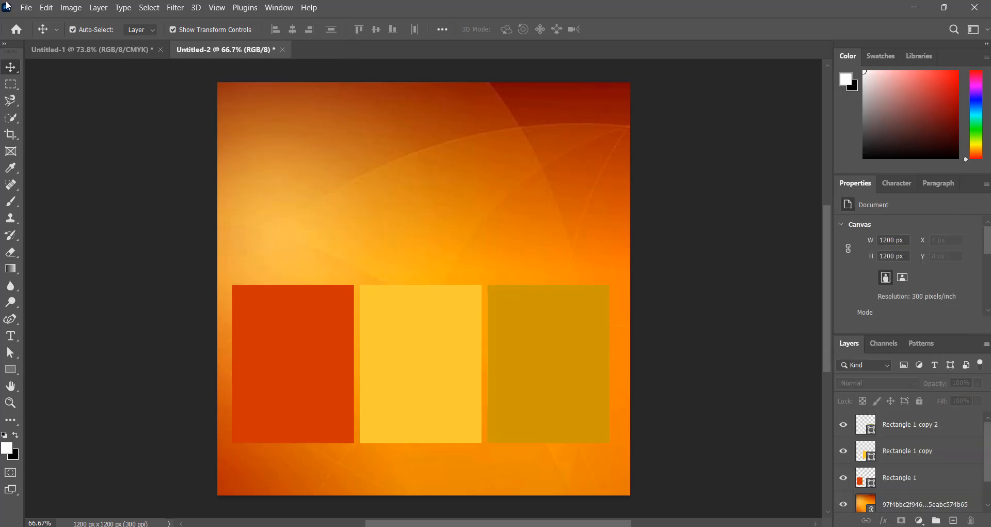
Add the text "3" in Bebas Neue Regular at 24 pt in the canvas's upper left area.
scroll(403, 237, "down", 1)
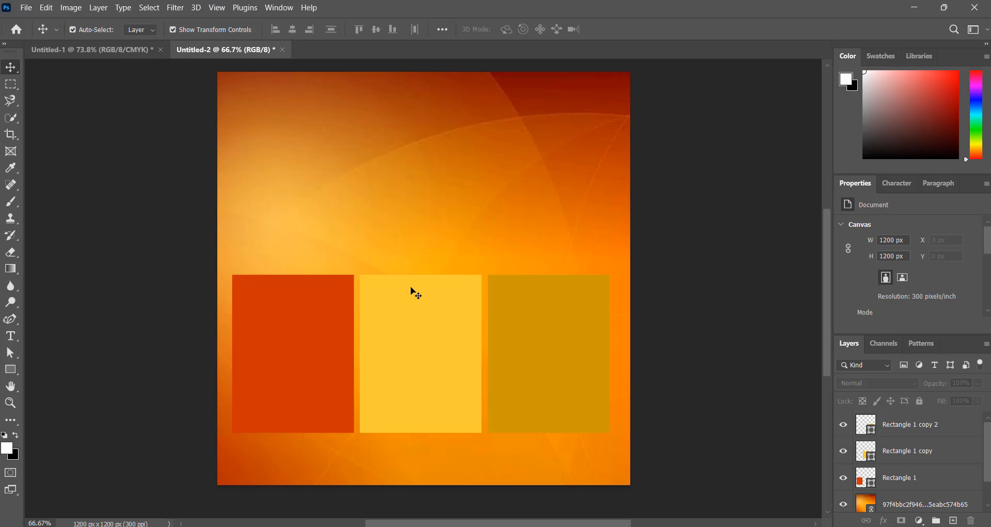
scroll(396, 229, "down", 1)
scroll(394, 228, "up", 1)
left_click(11, 336)
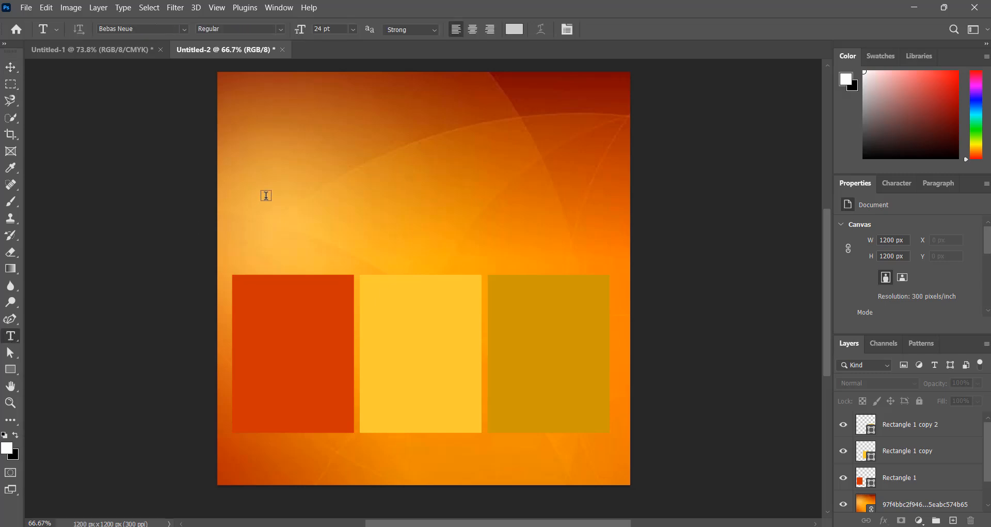
left_click(262, 153)
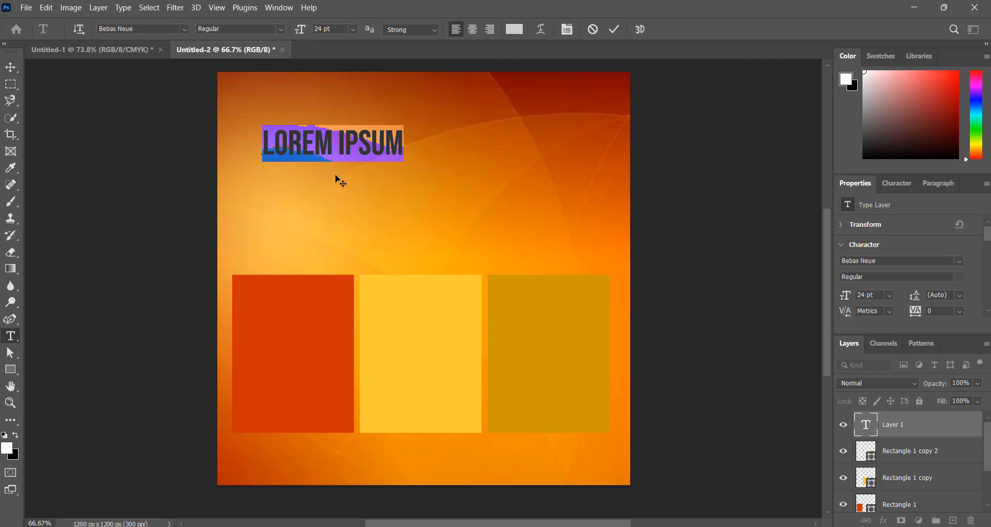
type("3")
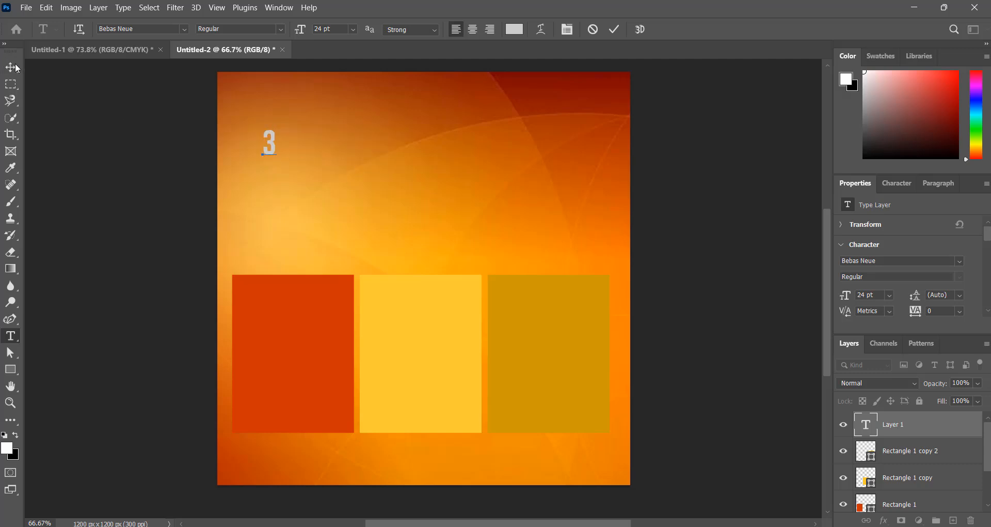
key("ctrl+Return")
key("v")
Set the colour of the text "3" to black (000000).
scroll(946, 291, "down", 2)
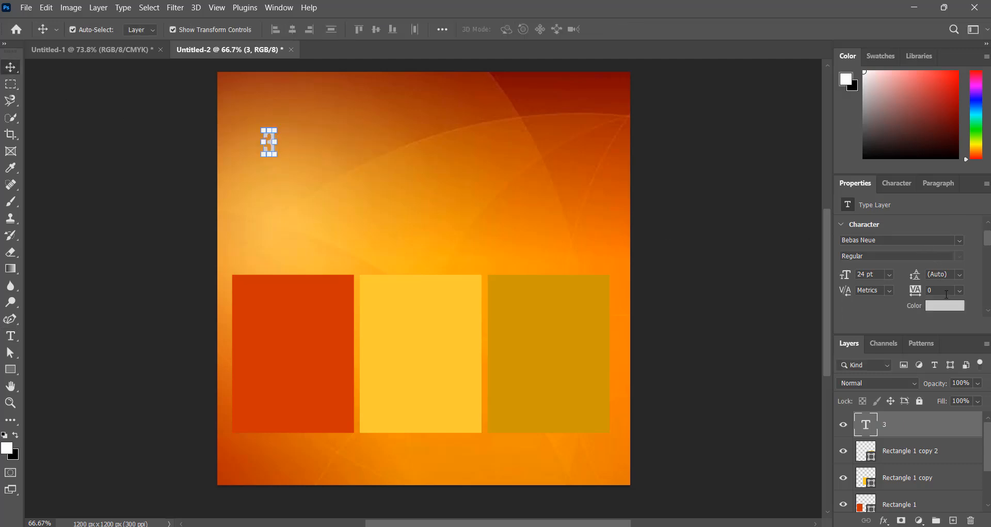
left_click(946, 289)
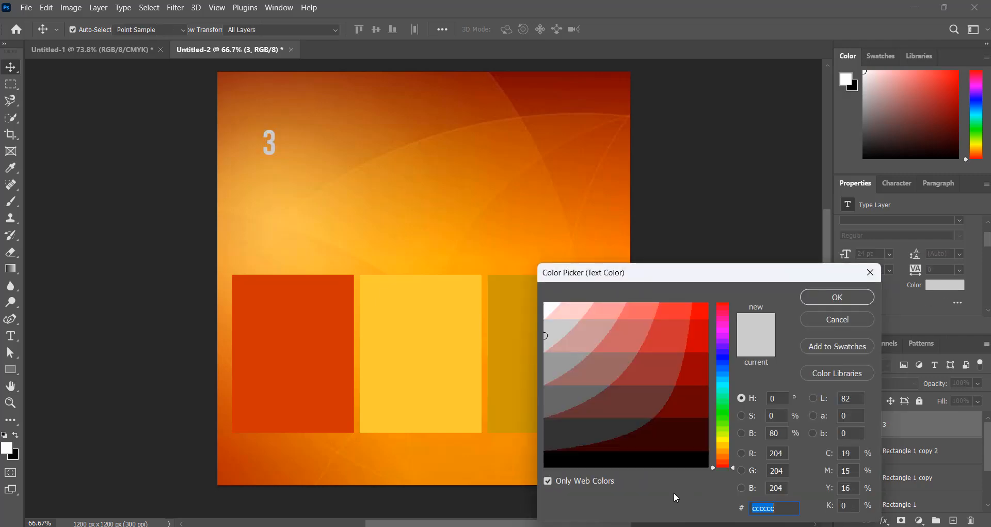
left_click(666, 461)
left_click(846, 298)
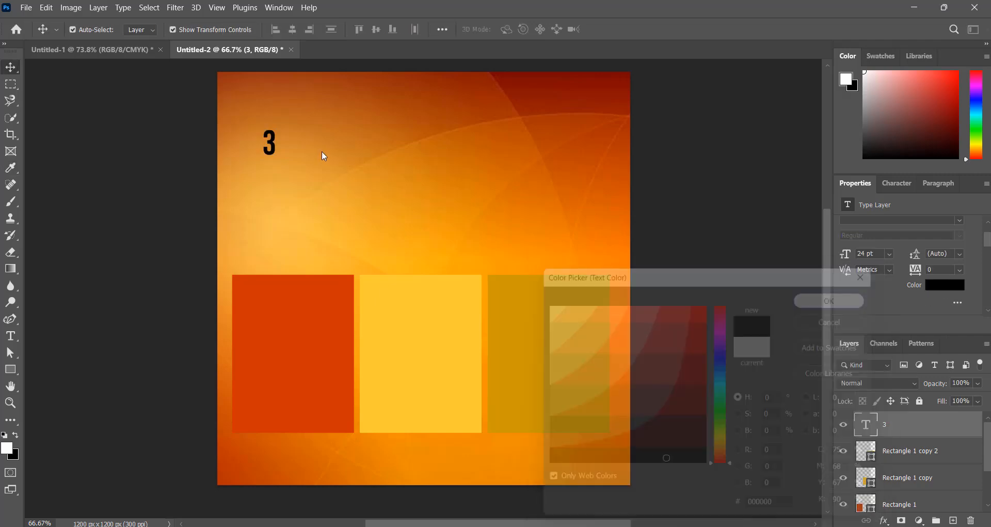
Scale the "3" up to about 118.6 pt so it fills the space above the red-orange rectangle.
left_click_drag(273, 154, 366, 274)
left_click_drag(313, 231, 297, 218)
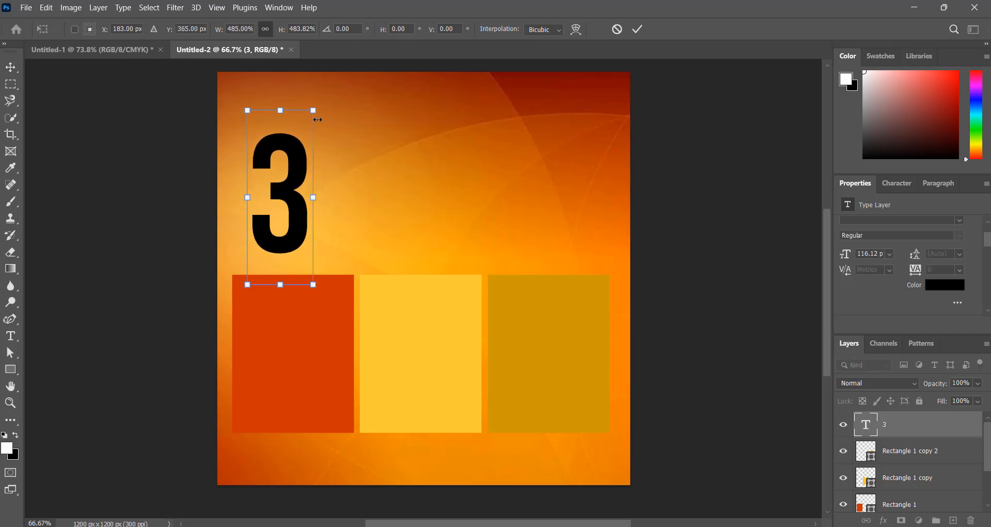
left_click_drag(314, 108, 315, 106)
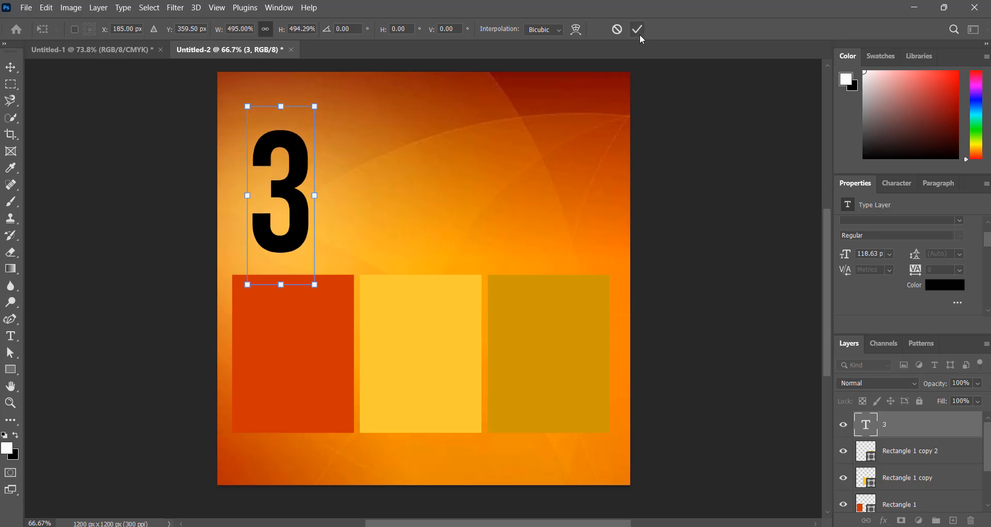
key("Return")
Duplicate the "3" to its right and change the copy's text to "0".
left_click_drag(297, 188, 357, 186)
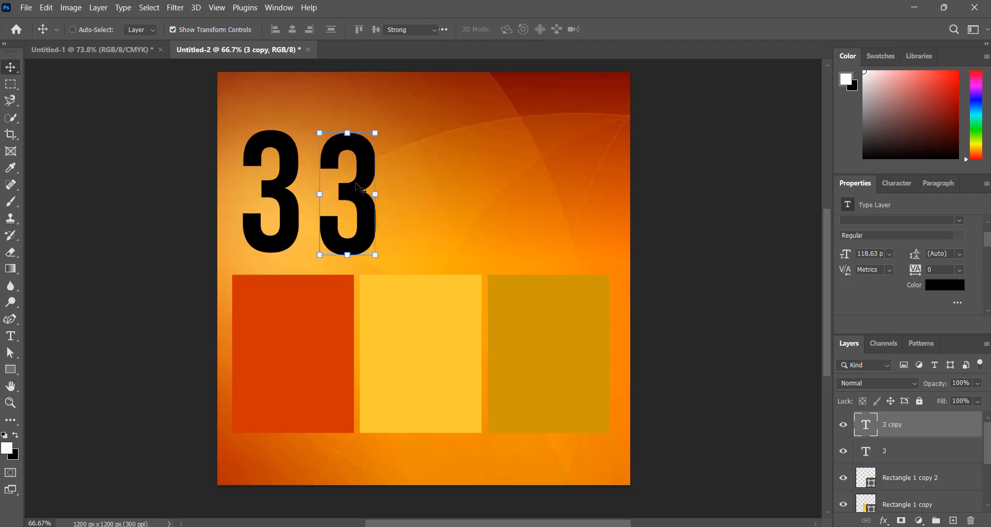
double_click(357, 186)
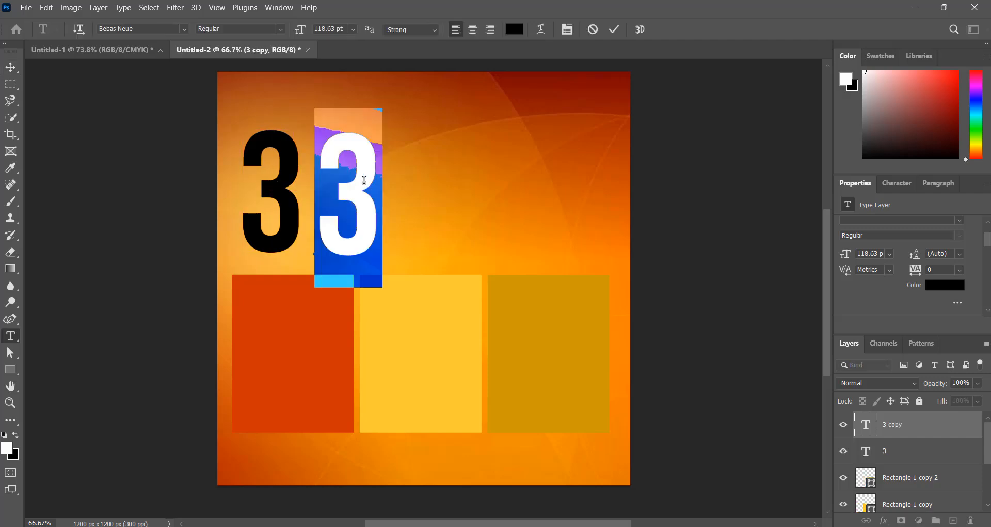
type("0")
left_click(614, 30)
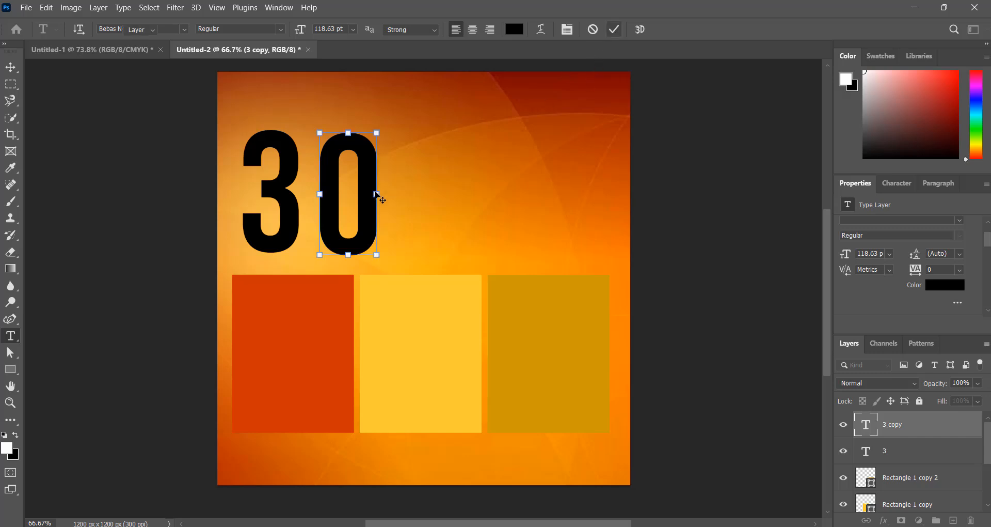
Move the "0" so it overlaps the right edge of the "3", and rasterize the "0" type layer.
left_click_drag(364, 191, 334, 185)
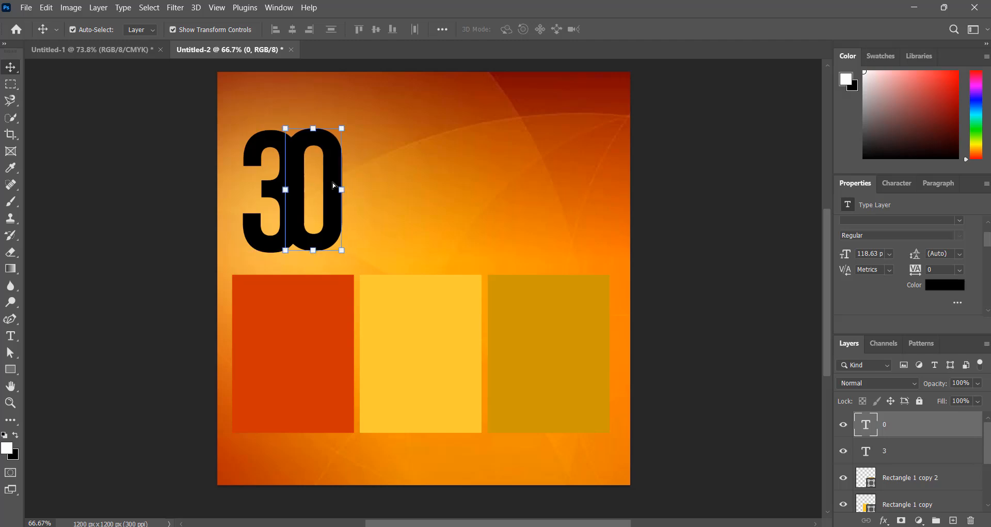
key("Left")
key("Left")
key("Left")
key("Left")
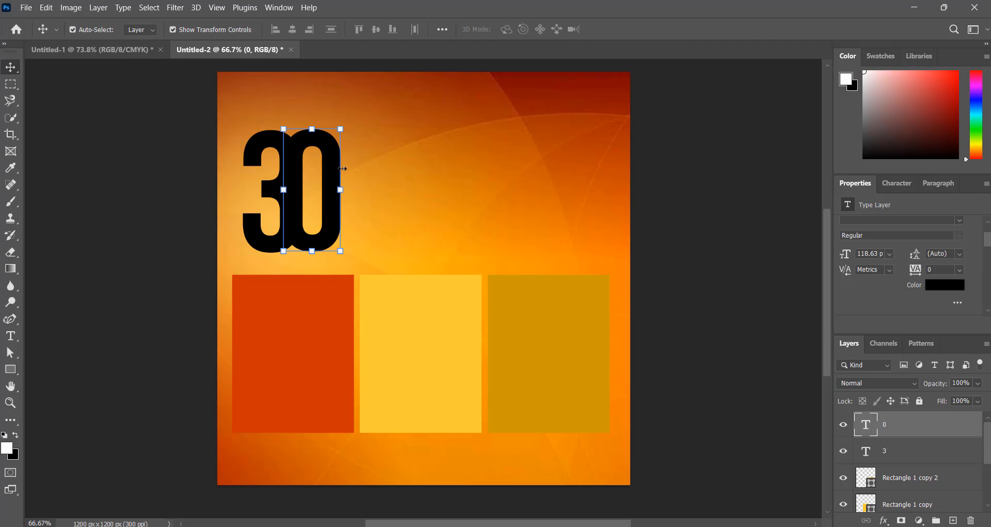
right_click(905, 431)
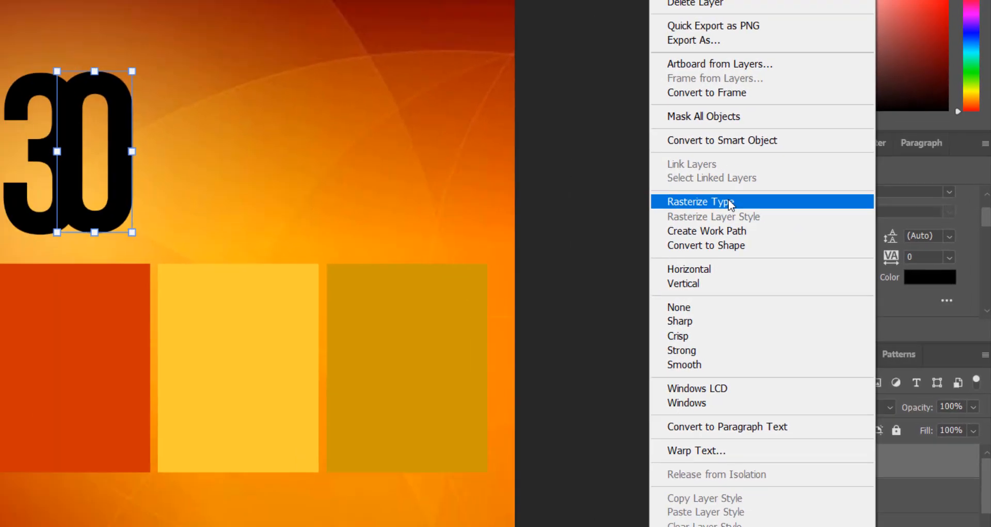
left_click(661, 175)
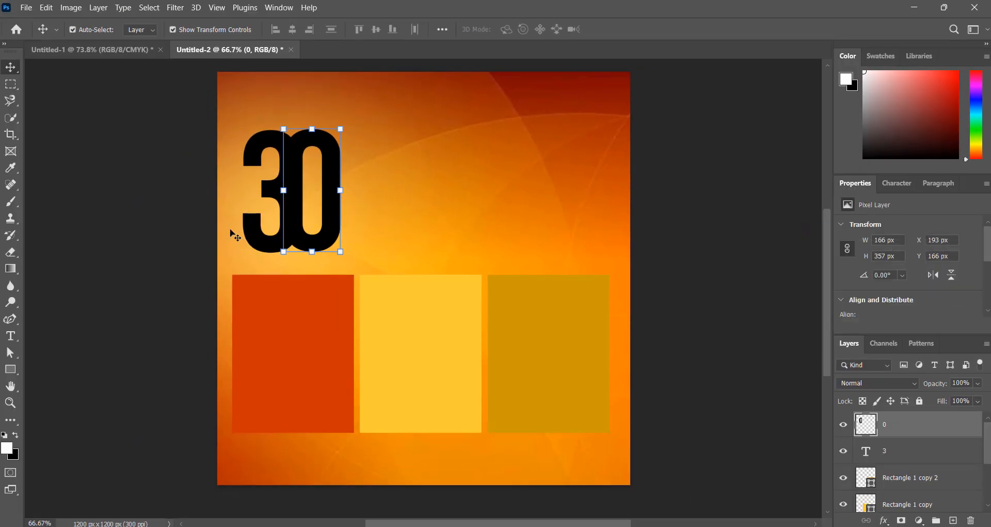
Create a selection around the "3" using Focus Area on its text layer, with output set to Selection.
left_click(267, 251)
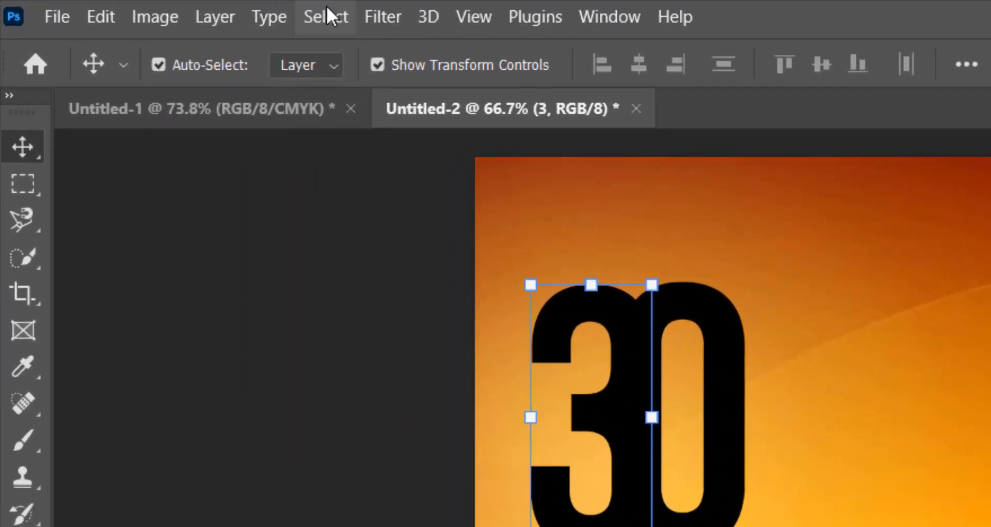
left_click(150, 8)
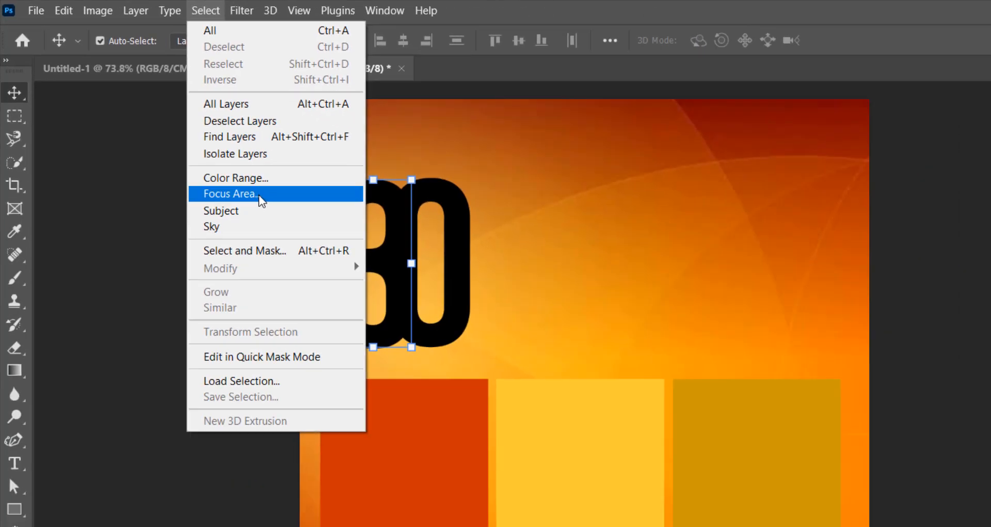
left_click(417, 307)
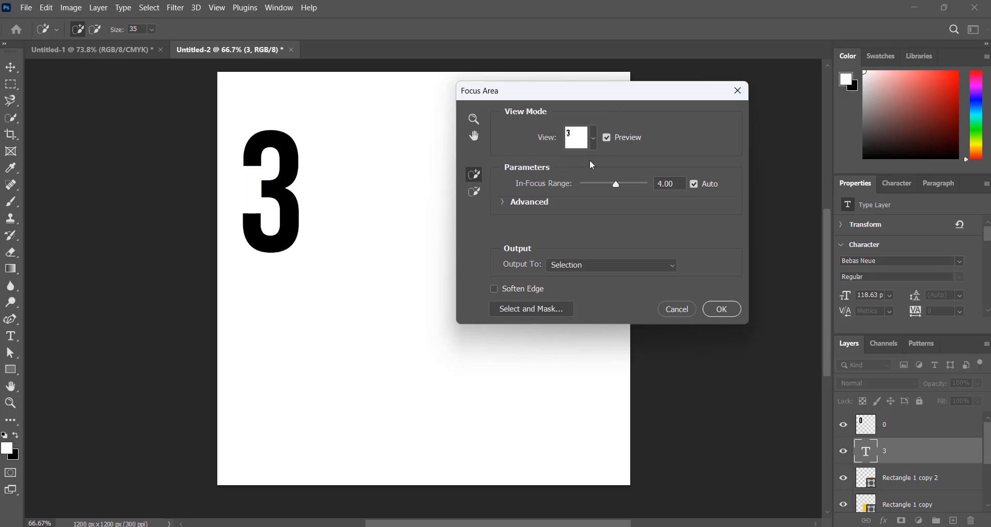
left_click(732, 316)
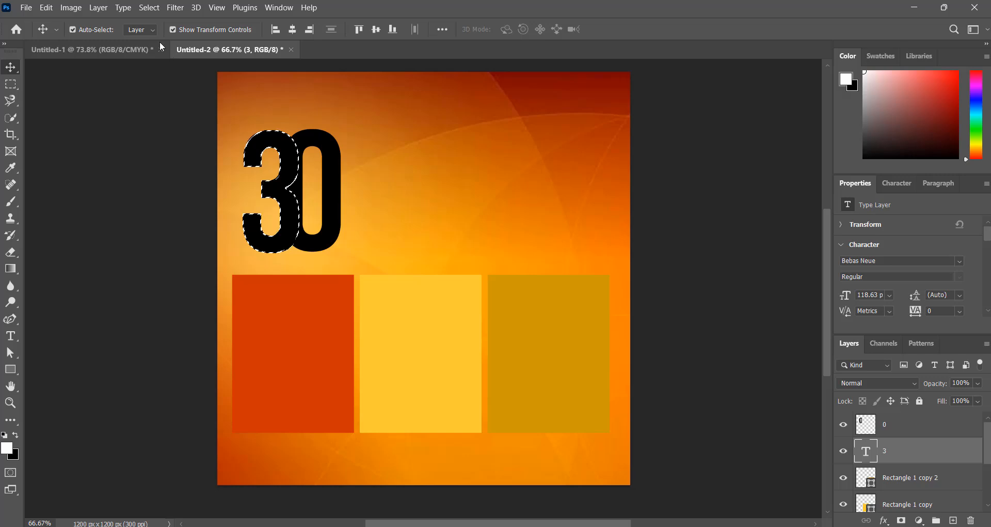
Expand the selection around the "3" by 6 pixels and make the rasterized "0" layer active.
left_click(149, 8)
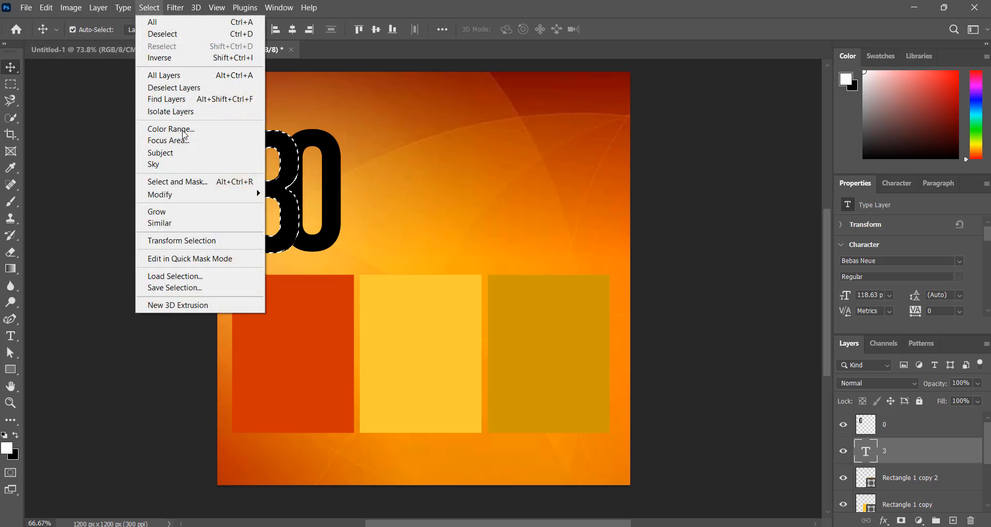
mouse_move(181, 196)
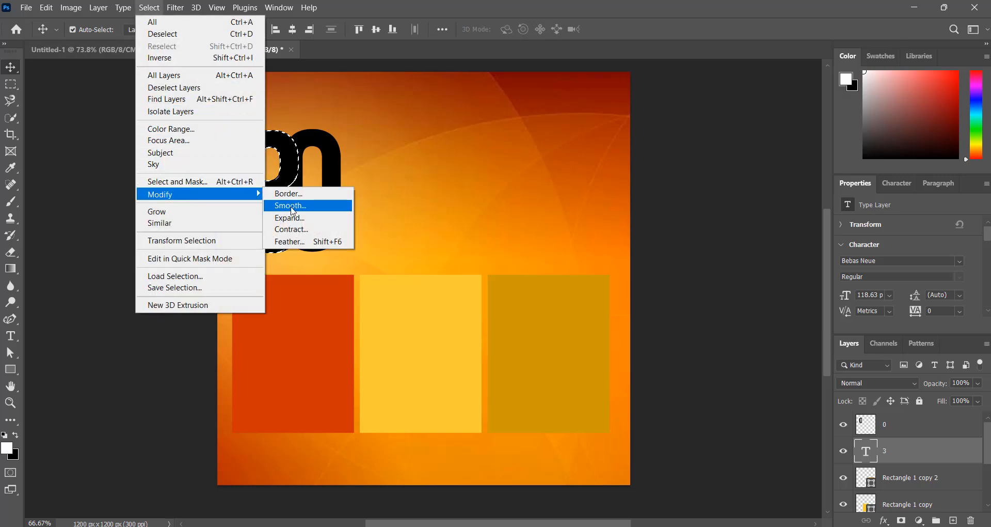
left_click(292, 218)
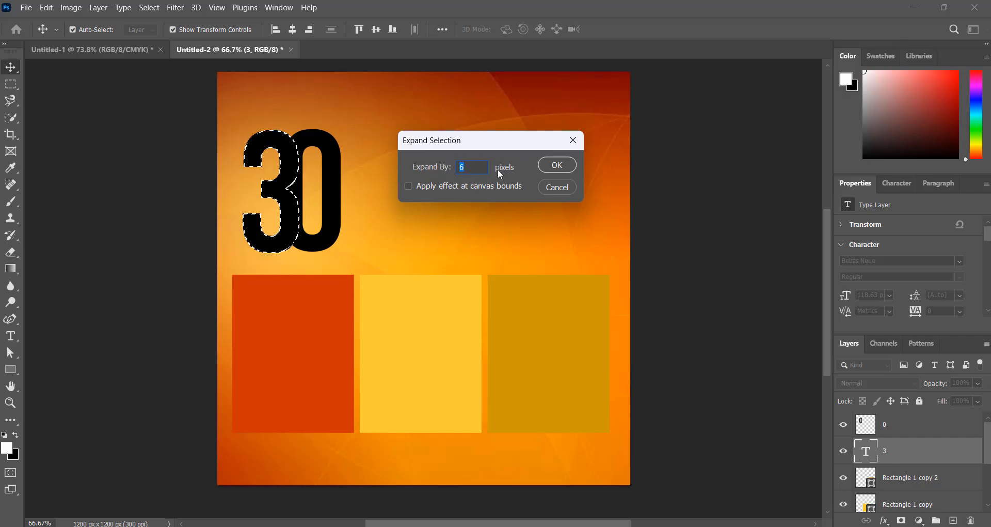
left_click(557, 165)
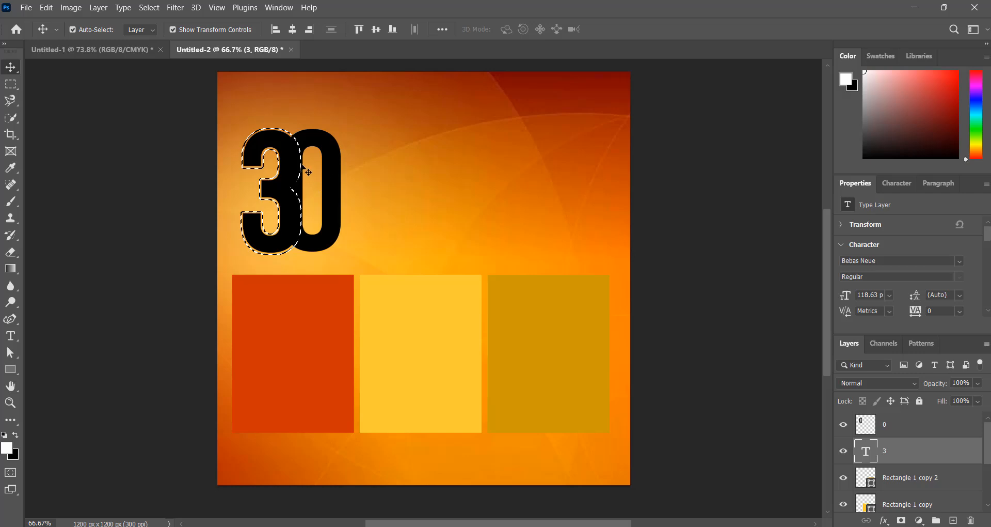
left_click(898, 430)
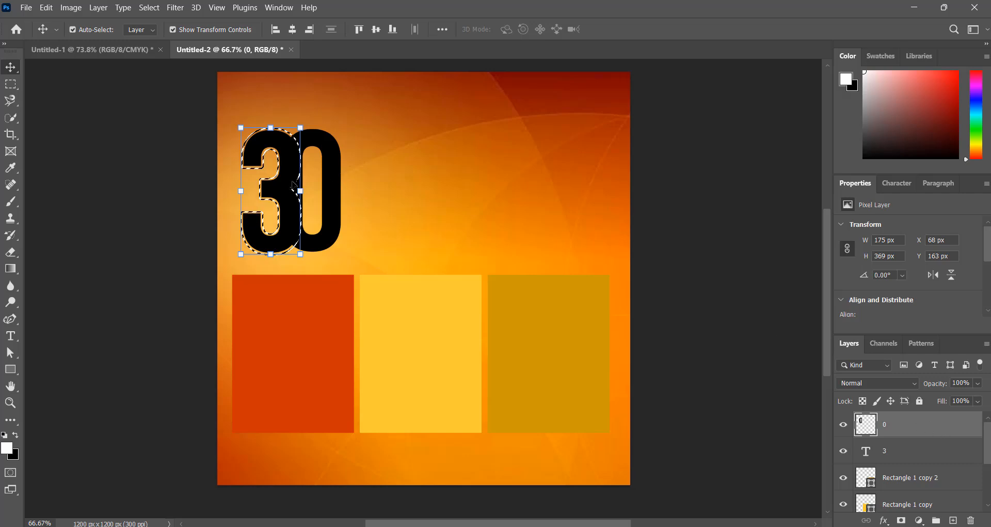
Cut the selected "3" outline area out of the rasterized "0" so a thin gap separates the two digits.
left_click(46, 8)
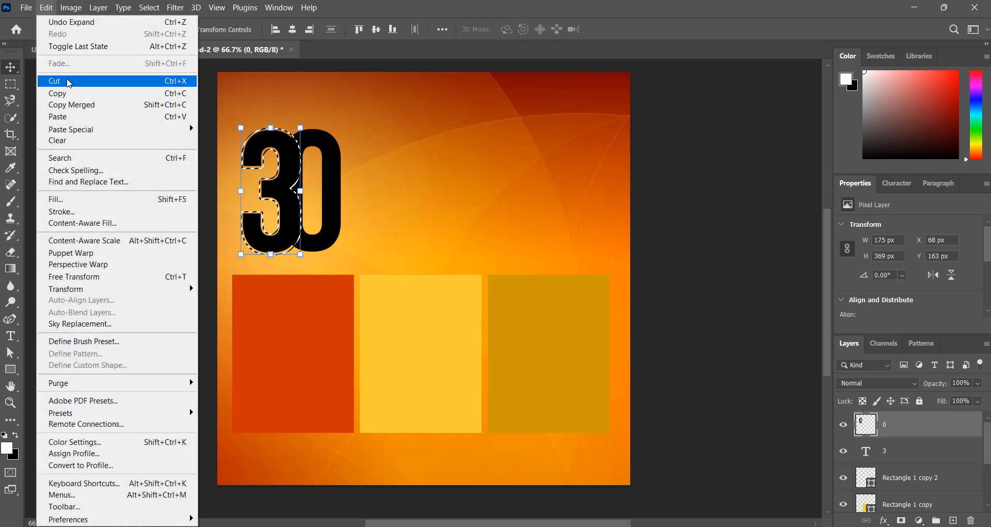
left_click(69, 81)
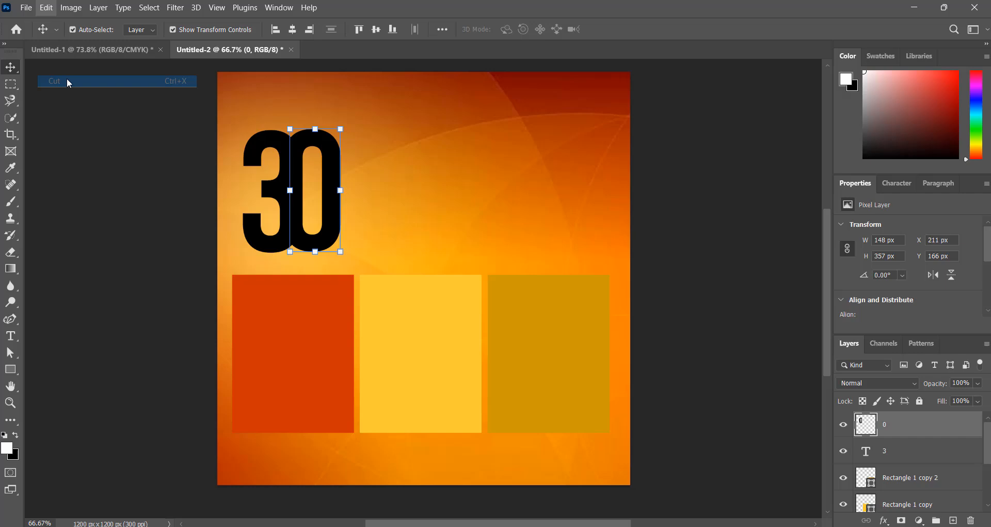
left_click(680, 197)
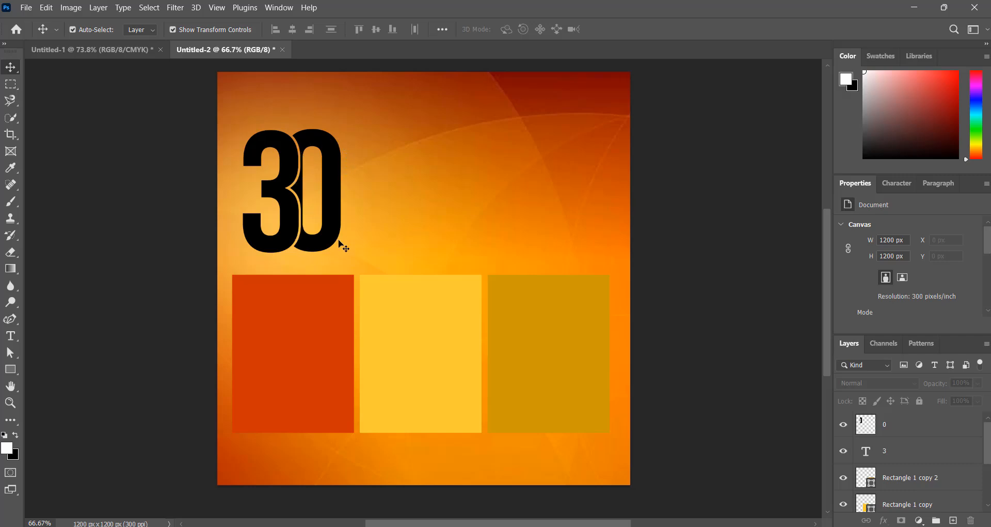
Select the lower-right part of the "0" with a rectangular marquee, move it away from the digit and delete it.
left_click(333, 190)
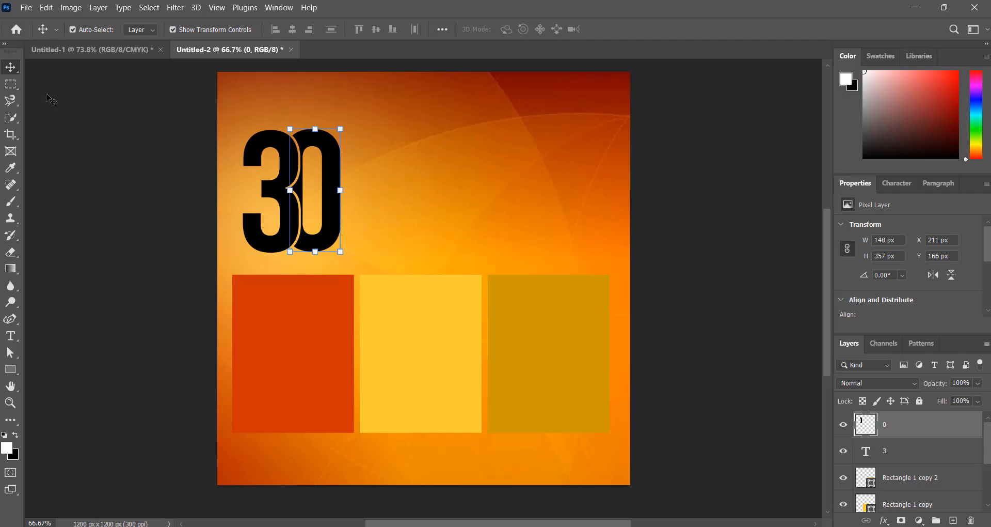
left_click(10, 84)
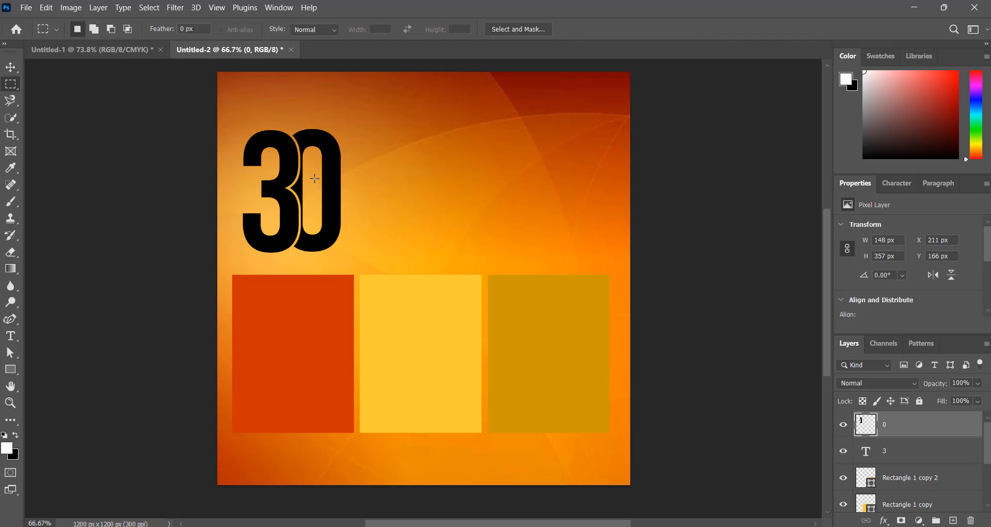
left_click_drag(315, 179, 366, 268)
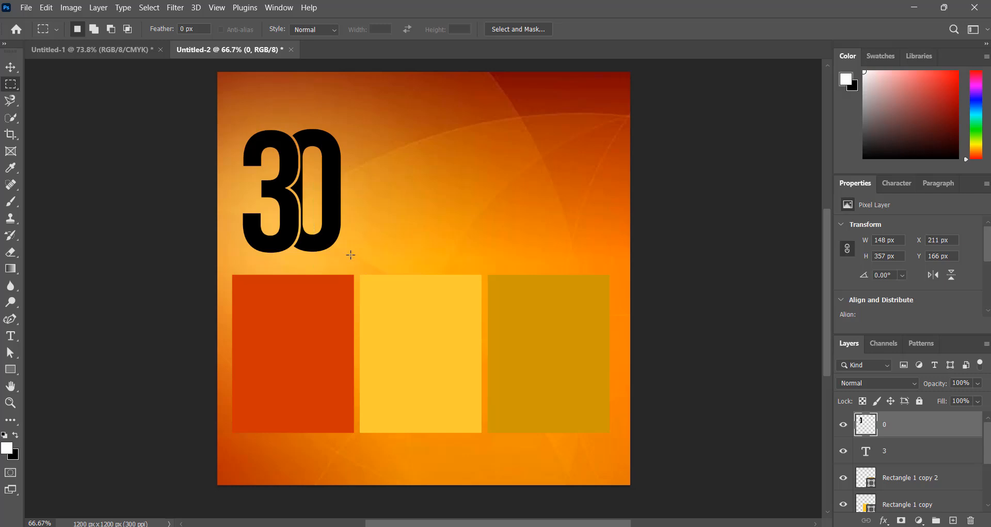
right_click(16, 86)
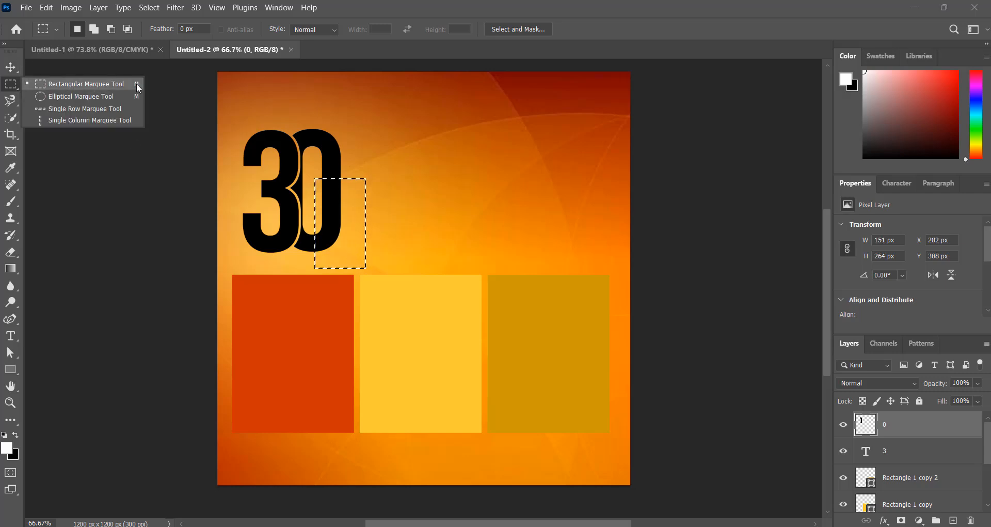
key("v")
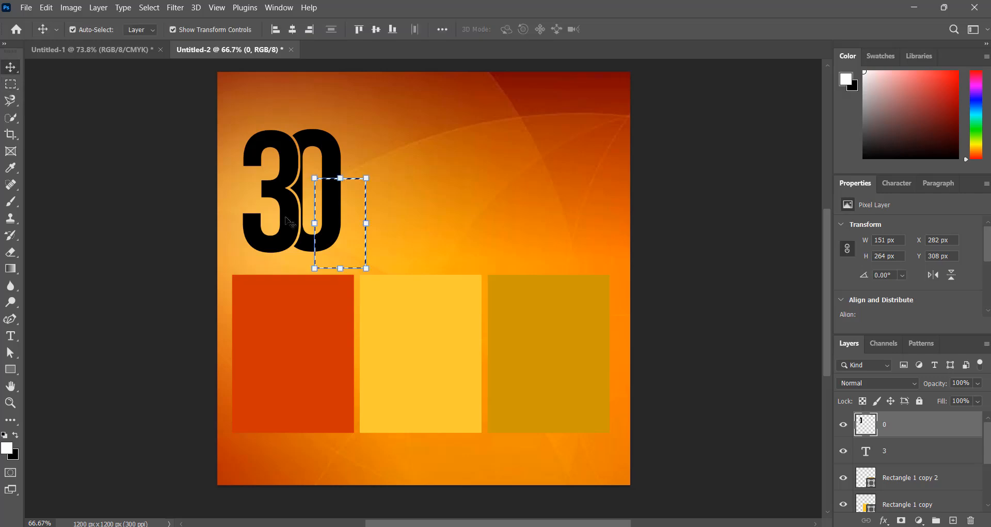
left_click_drag(334, 208, 488, 217)
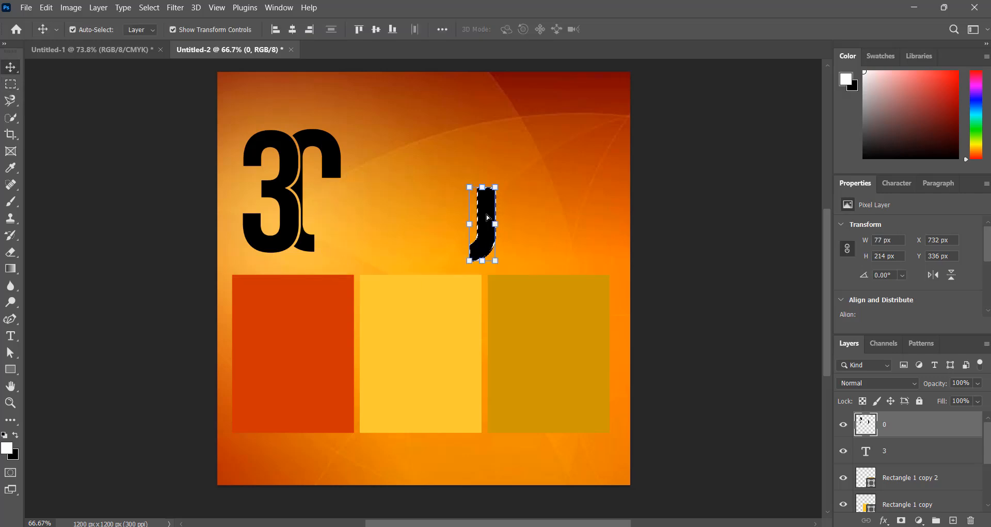
key("Delete")
left_click(691, 216)
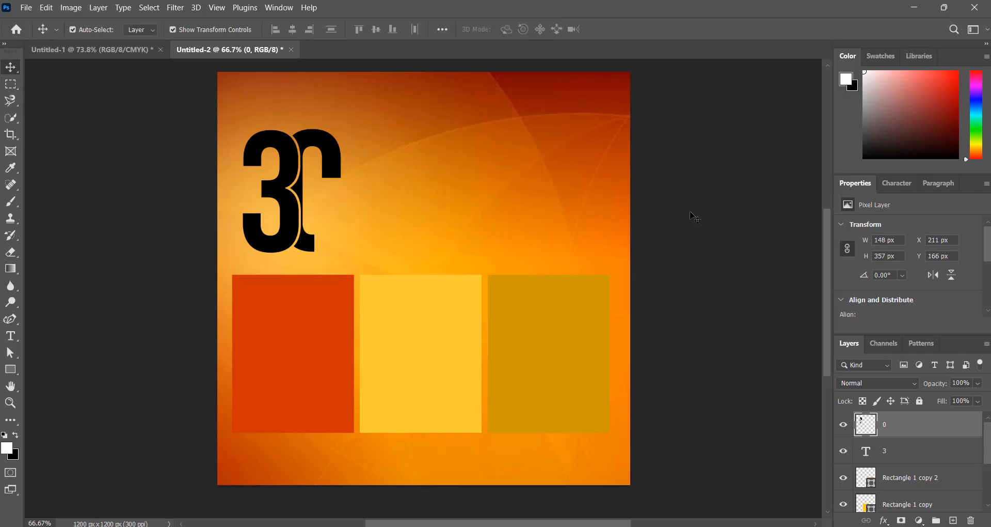
Add the text "DAYS" in black Bebas Neue Regular, 24 pt, at the cut-away part of the "0".
left_click(10, 336)
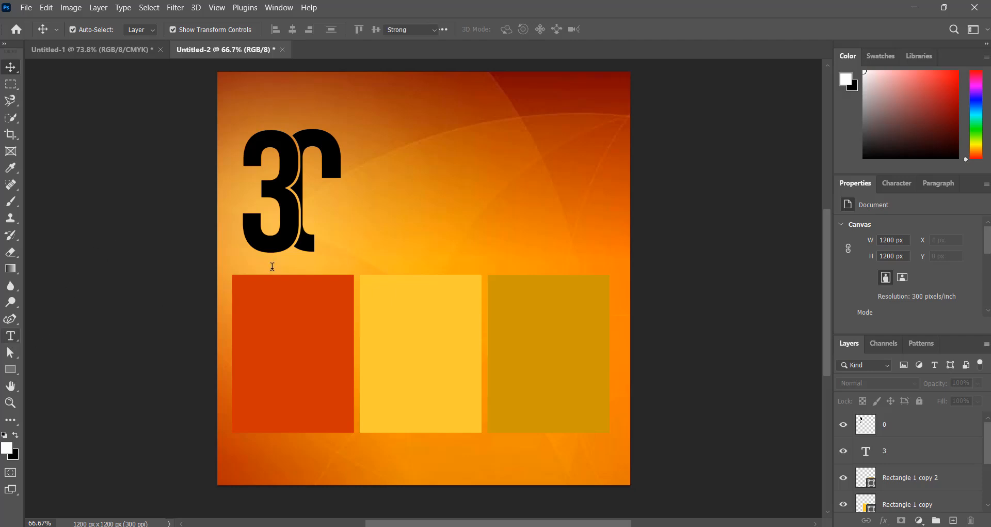
left_click(325, 189)
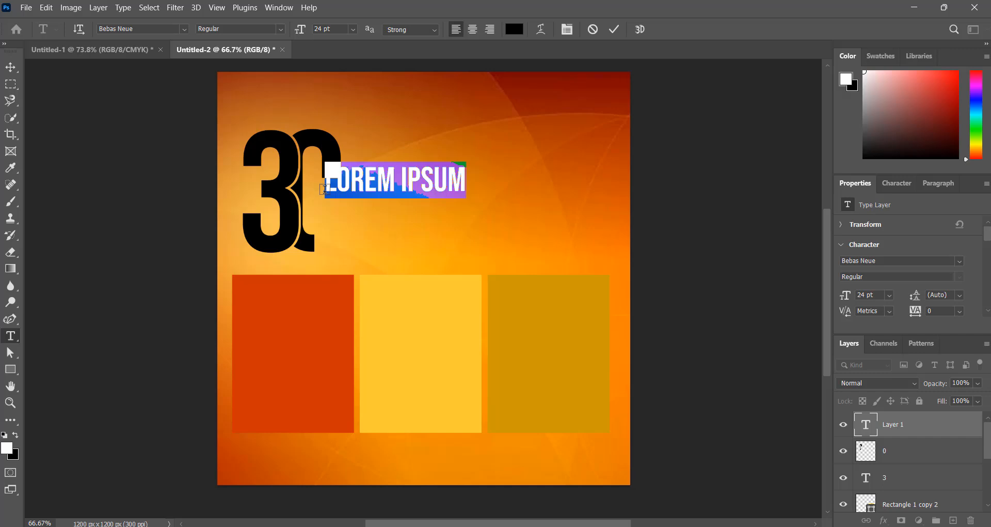
type("DAYS")
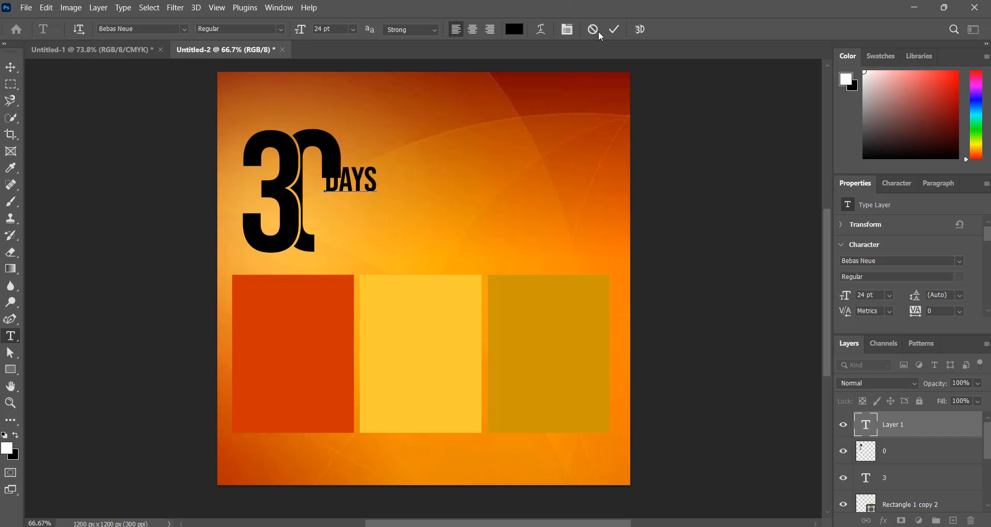
left_click(612, 30)
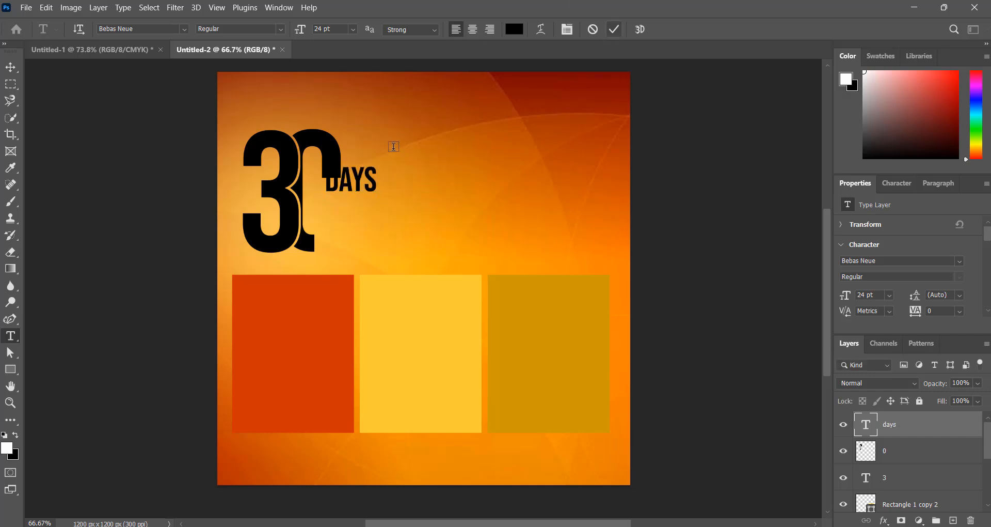
Position "DAYS" inside the gap of the "0", duplicate it directly below and change the copy's text to "FASTING".
left_click(10, 68)
left_click_drag(359, 178, 354, 219)
double_click(360, 227)
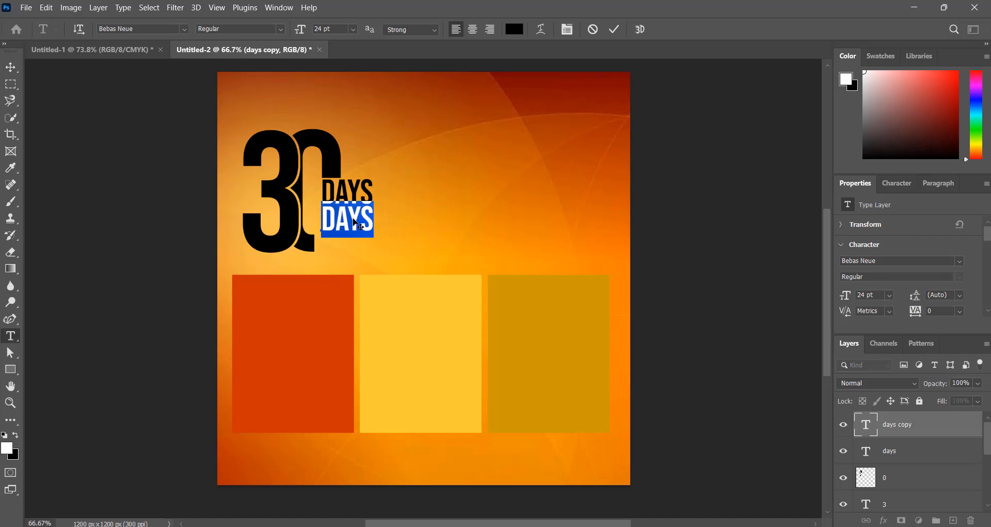
type("FAST")
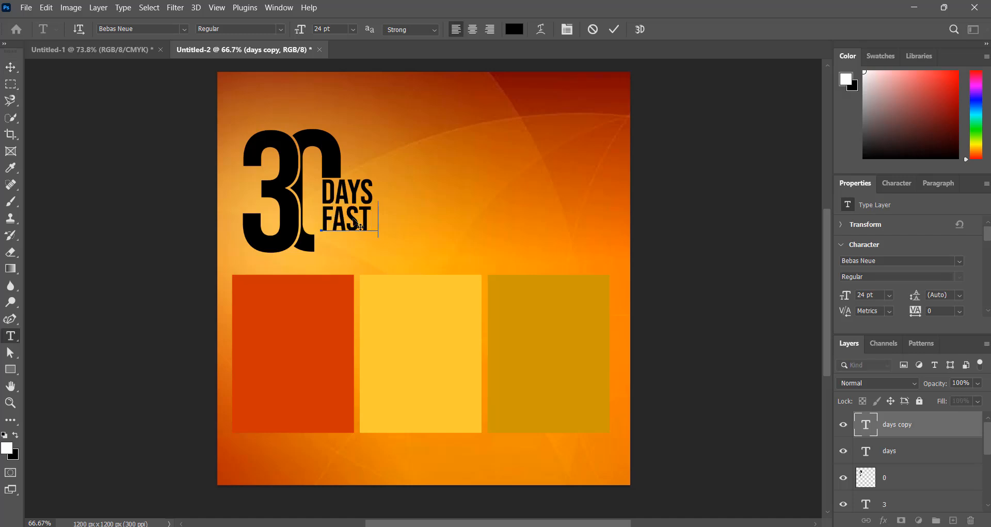
type("IND")
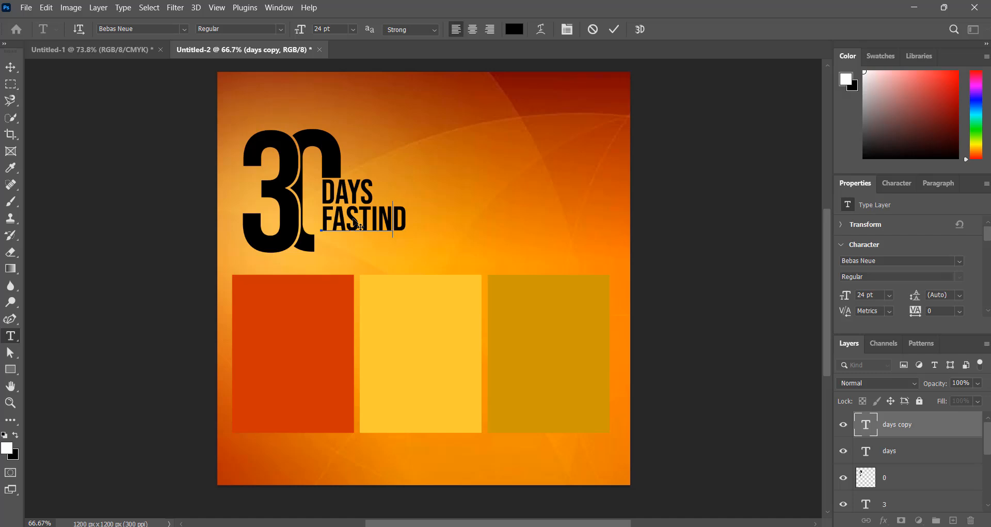
key("BackSpace")
type("G")
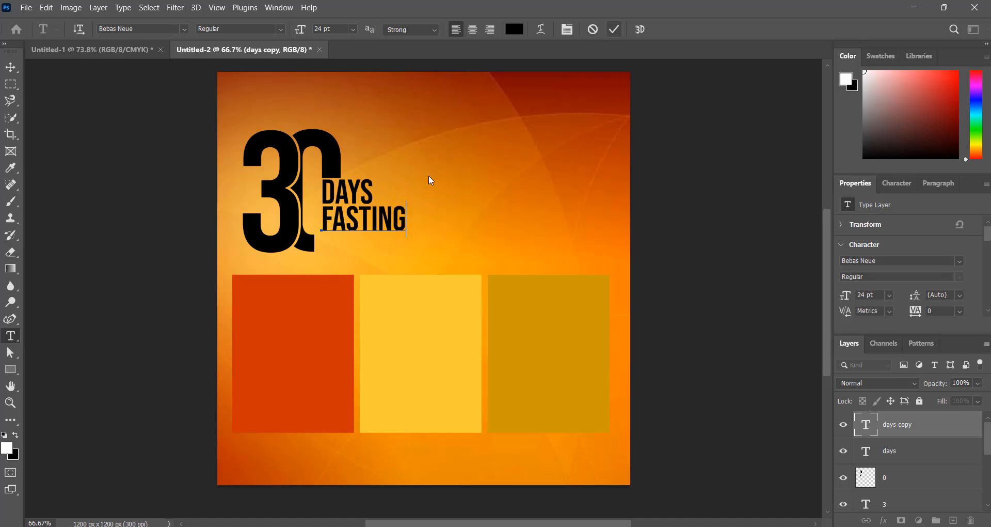
key("ctrl+Return")
Duplicate "FASTING" directly below itself and change the copy's text to "&PRAYING".
key("v")
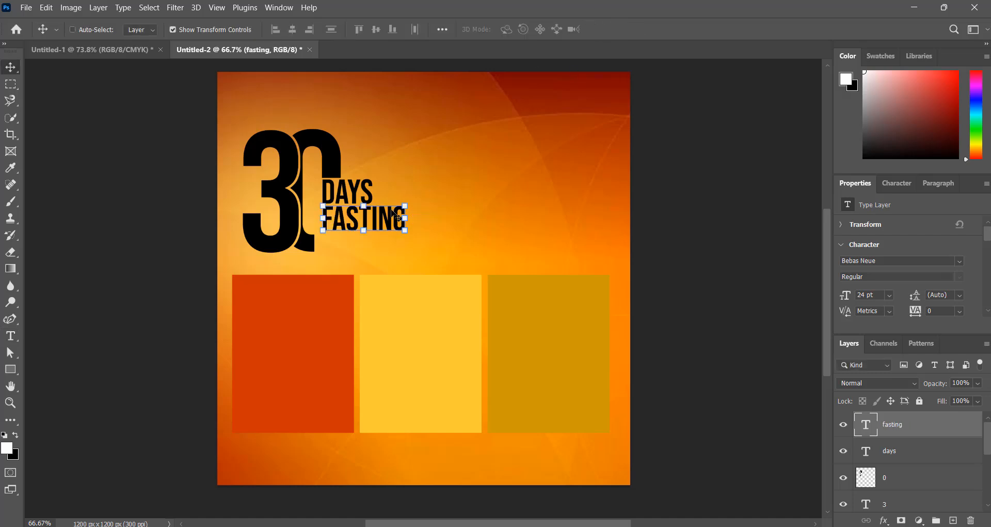
left_click_drag(393, 211, 389, 242)
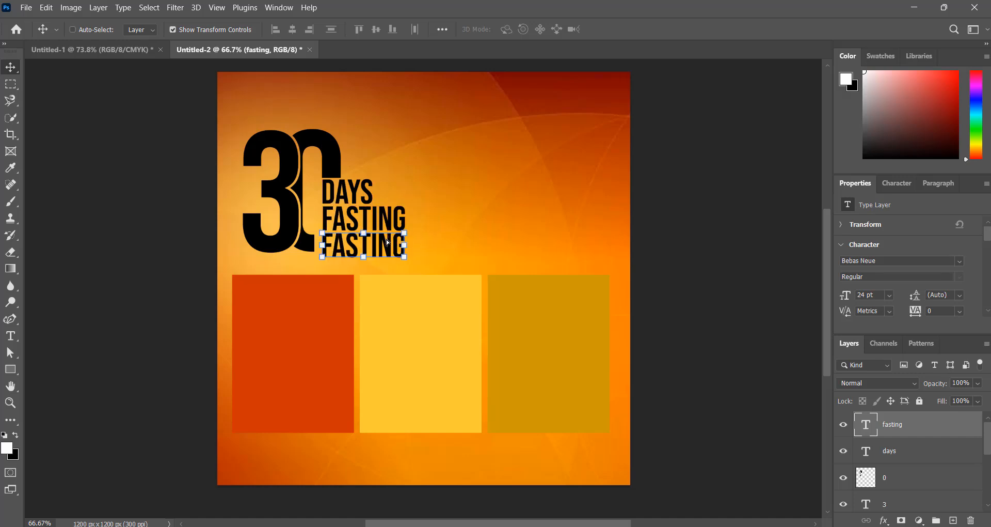
double_click(388, 242)
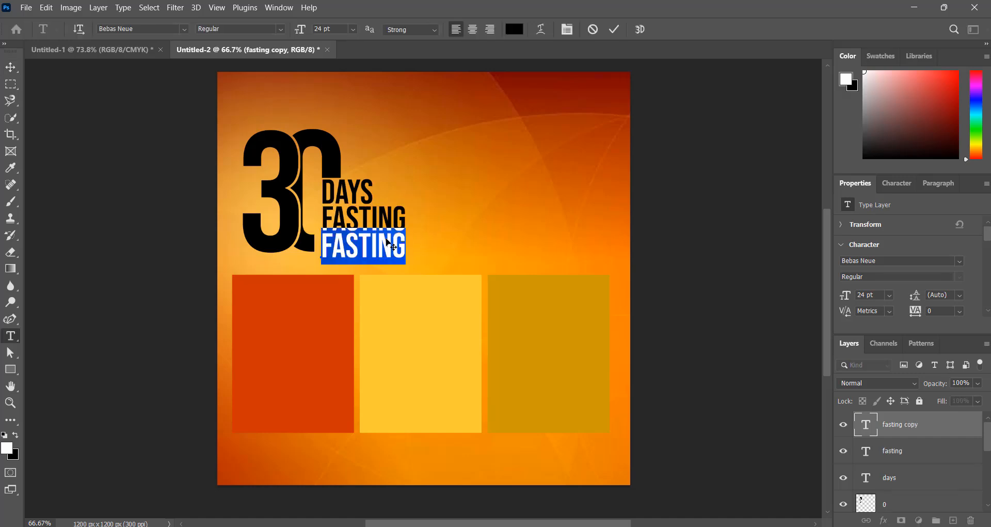
type("&PRAYING")
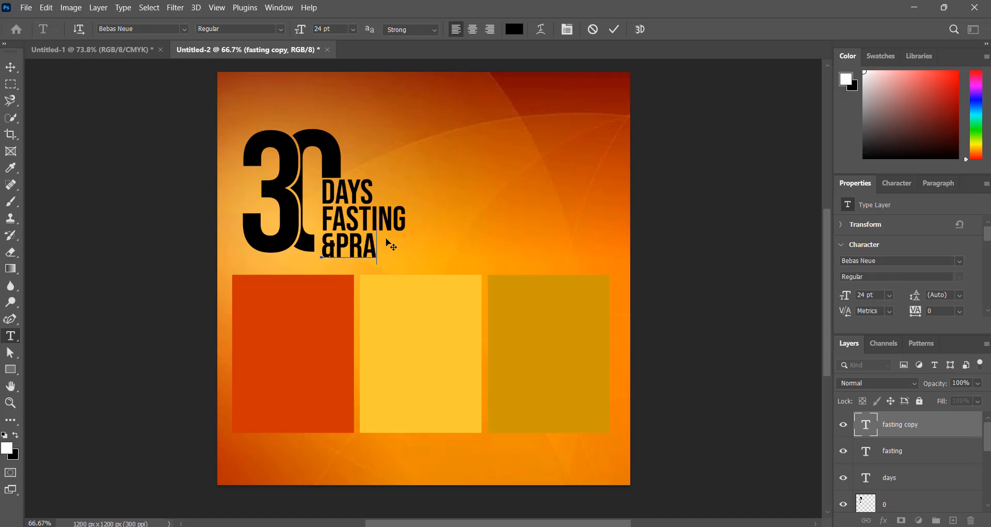
left_click(614, 29)
key("v")
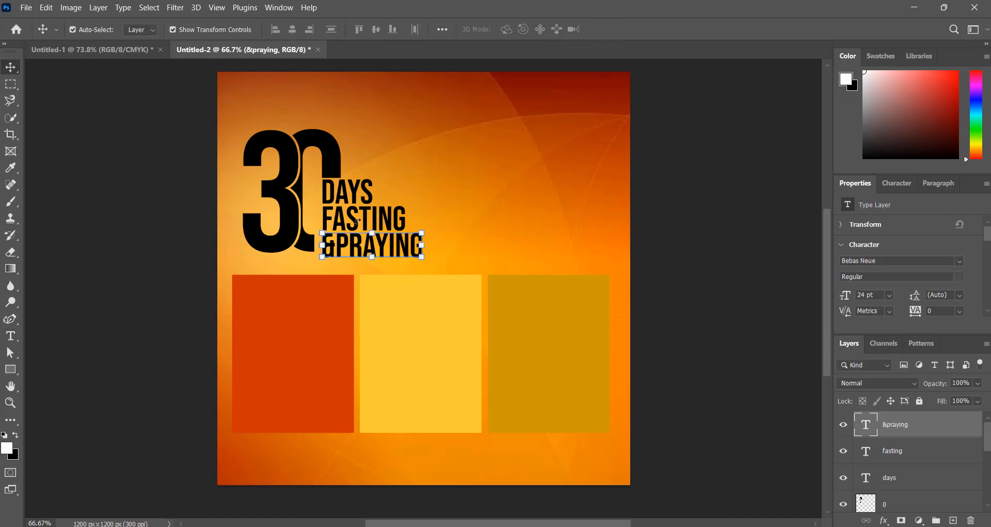
left_click(650, 207)
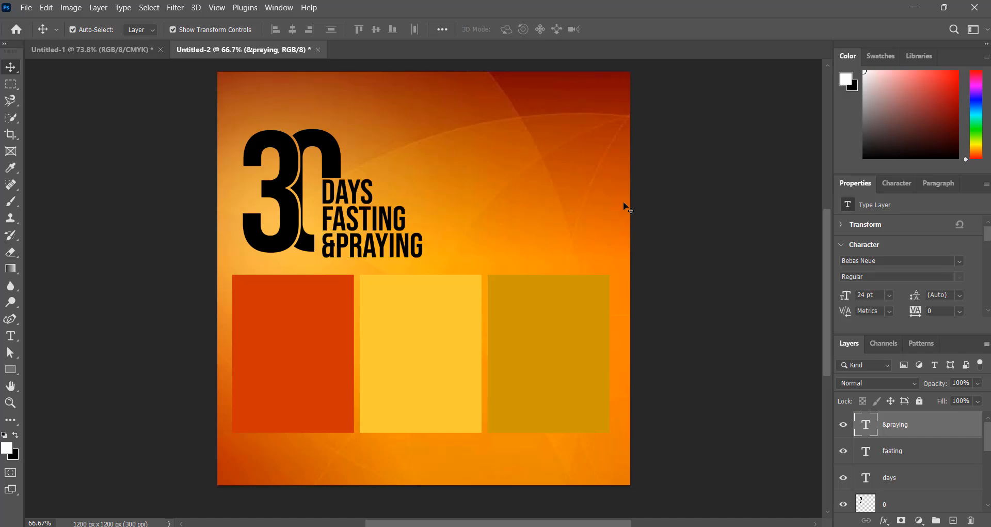
Scale the "DAYS", "FASTING" and "&PRAYING" layers together to about 91% and nudge them closer to the "30".
left_click(364, 196)
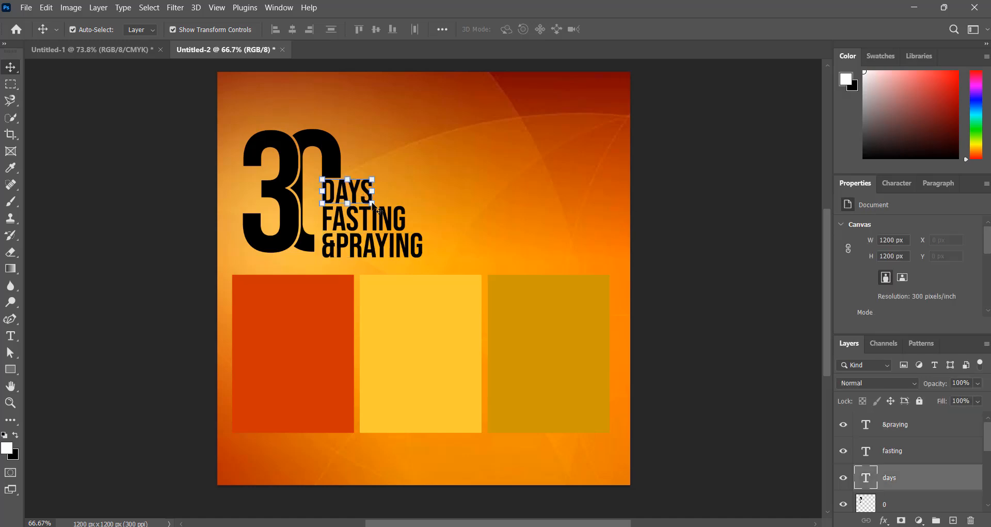
left_click(928, 432, "shift")
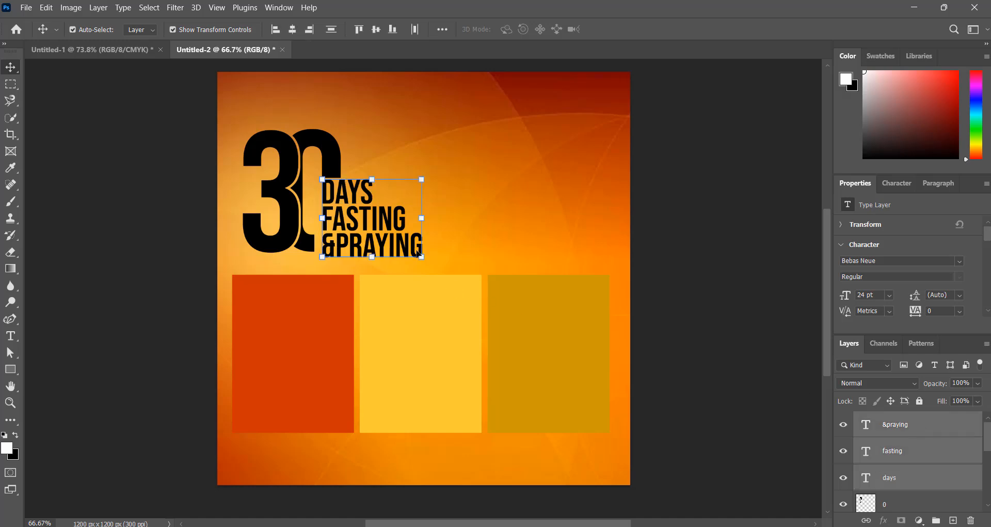
left_click_drag(421, 256, 413, 249)
left_click_drag(385, 218, 382, 217)
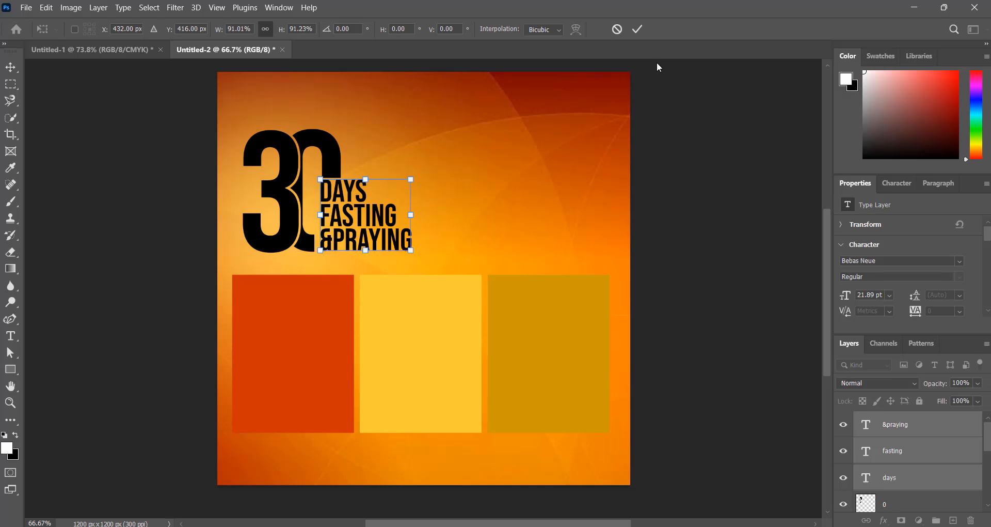
left_click(638, 30)
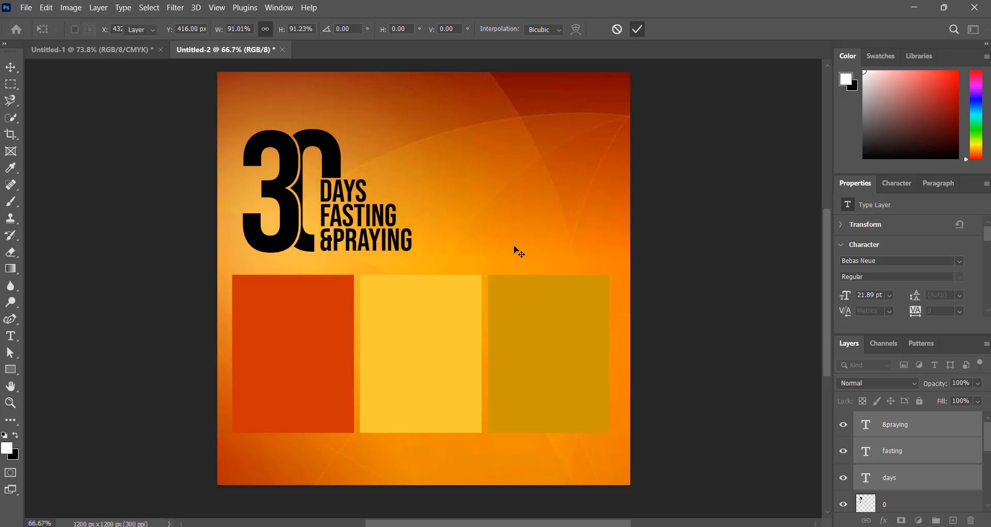
scroll(495, 309, "up", 1)
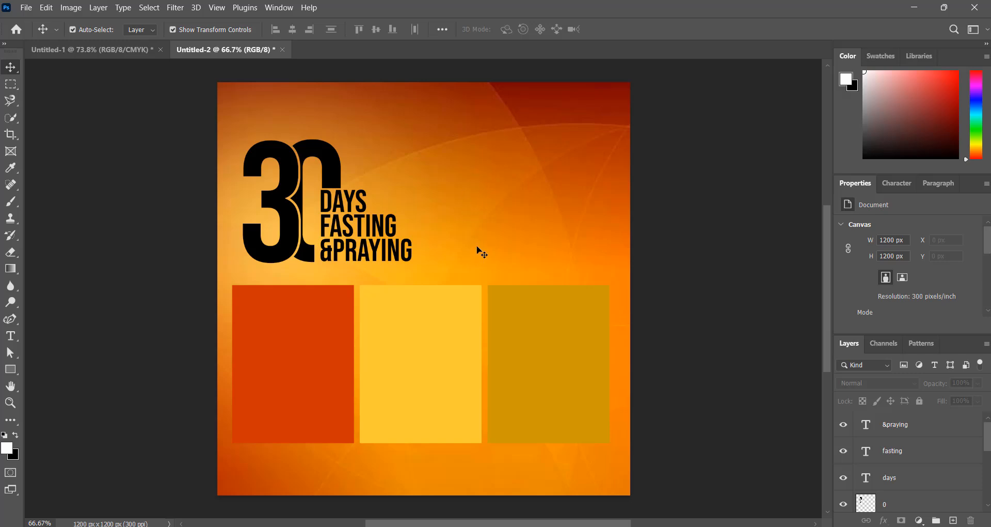
scroll(465, 258, "down", 4)
scroll(413, 227, "up", 5)
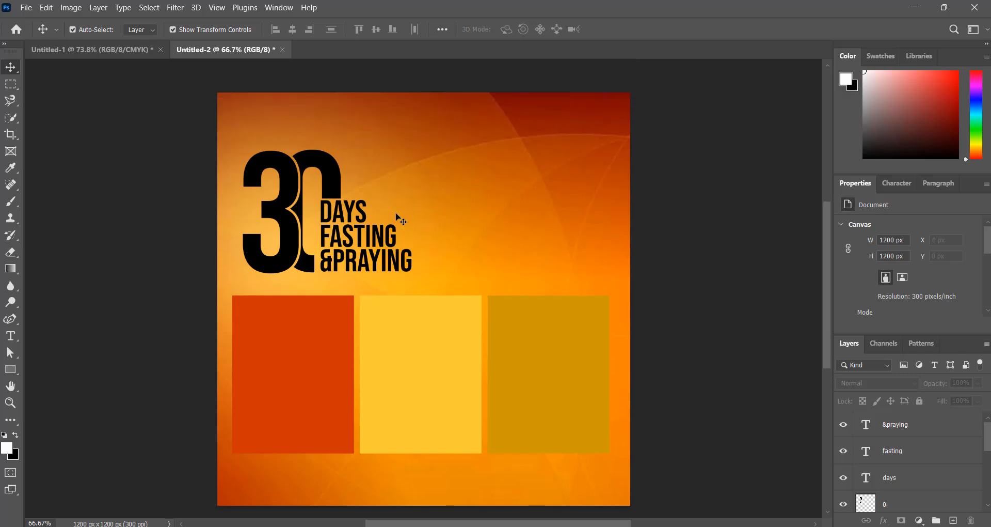
scroll(410, 225, "up", 2)
scroll(418, 234, "down", 5)
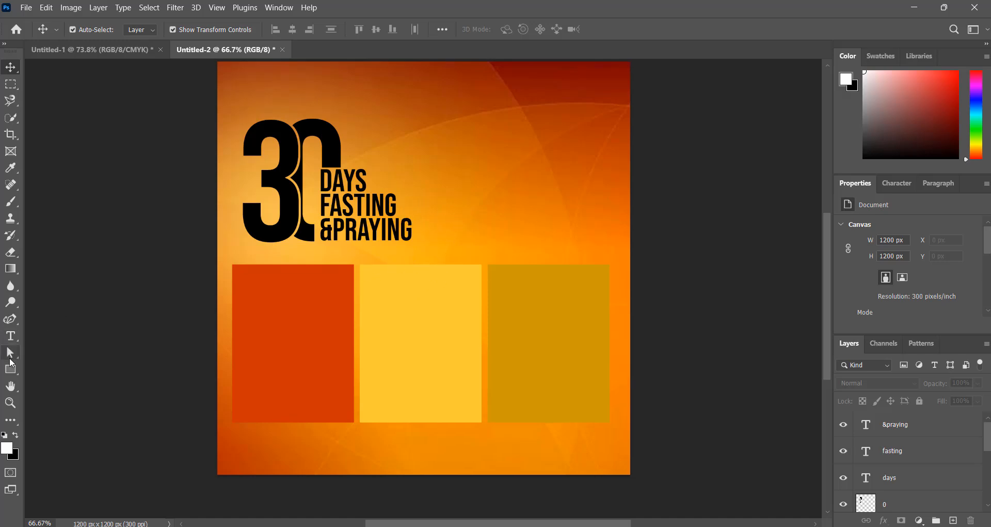
Draw a white rectangle about 217 × 101 px to the right of the heading text and remove its corner rounding.
left_click(10, 369)
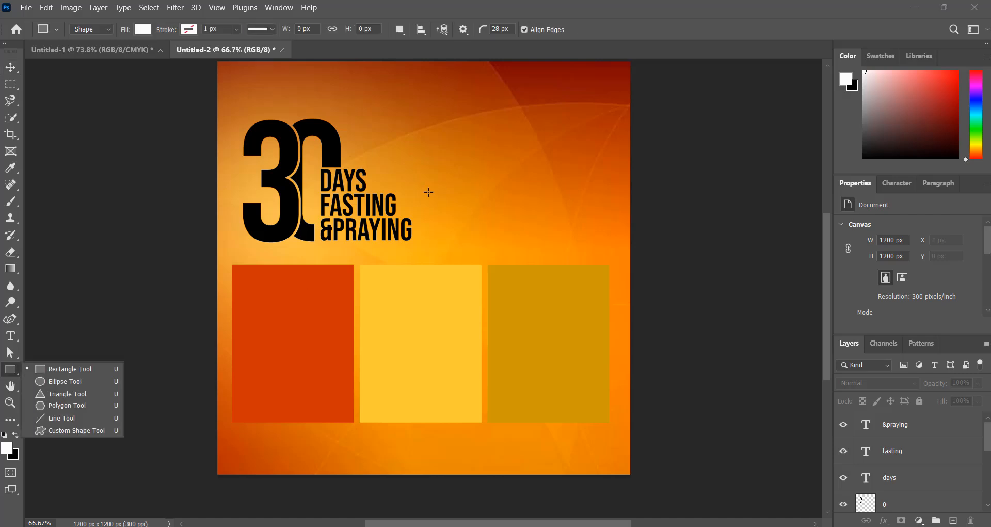
left_click_drag(428, 188, 502, 222)
scroll(502, 228, "up", 3)
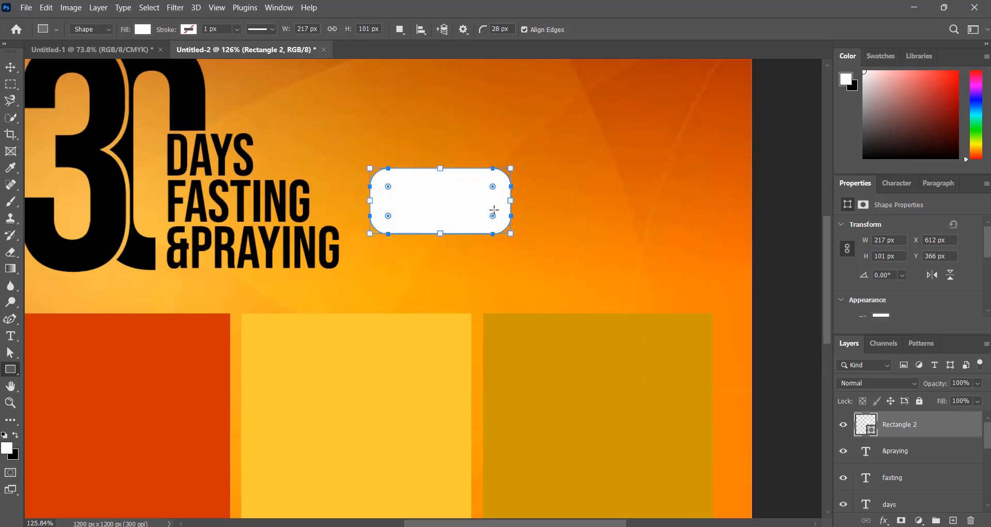
left_click_drag(518, 250, 521, 254)
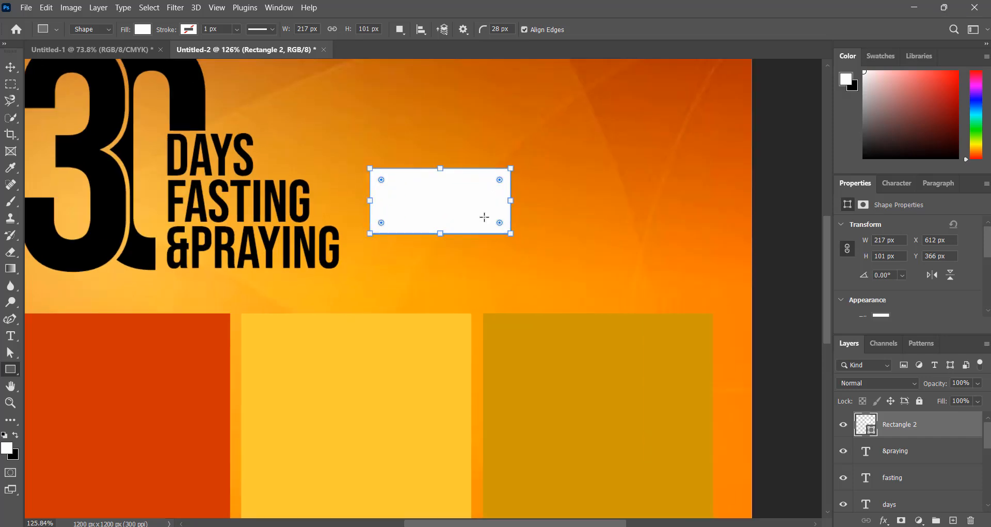
scroll(485, 217, "down", 4)
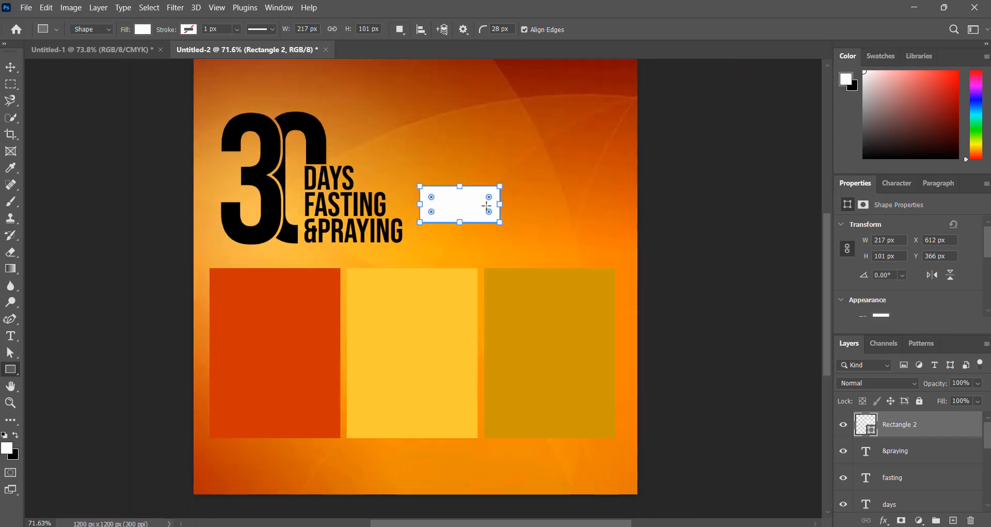
Scale the white rectangle beside the heading down to about 77%, roughly 167 × 78 px.
left_click(12, 66)
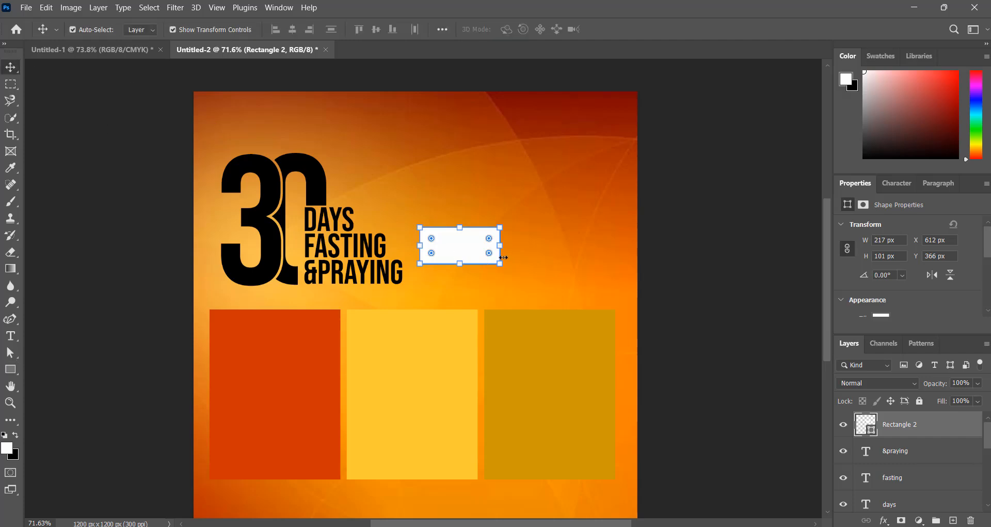
left_click_drag(499, 265, 478, 264)
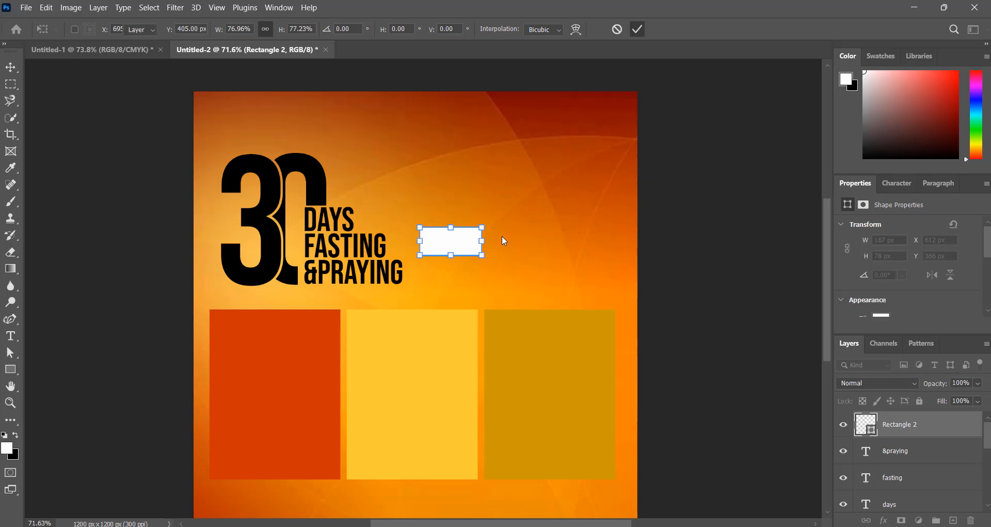
key("Return")
Give the small rectangle a linear gradient fill at 90° and set its starting colour stop to orange ff6600.
scroll(889, 284, "down", 1)
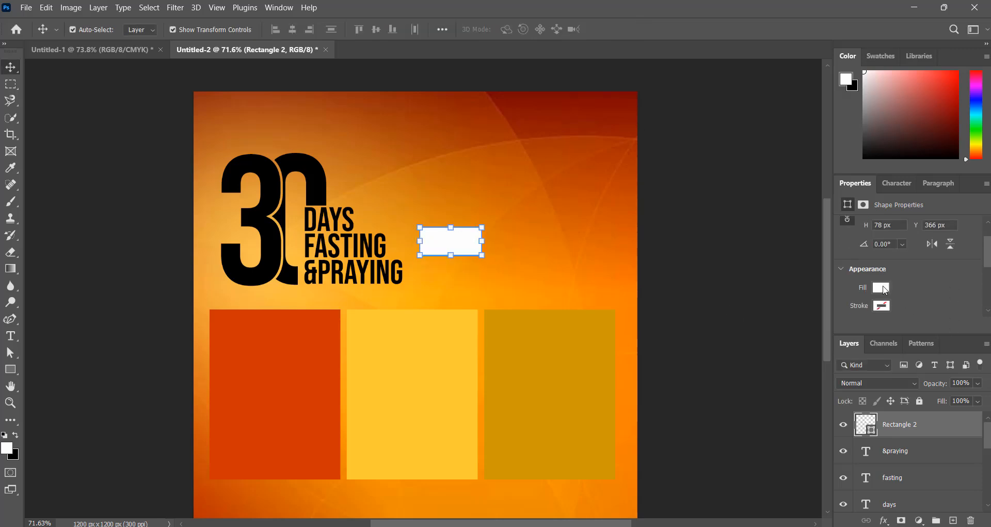
left_click(886, 290)
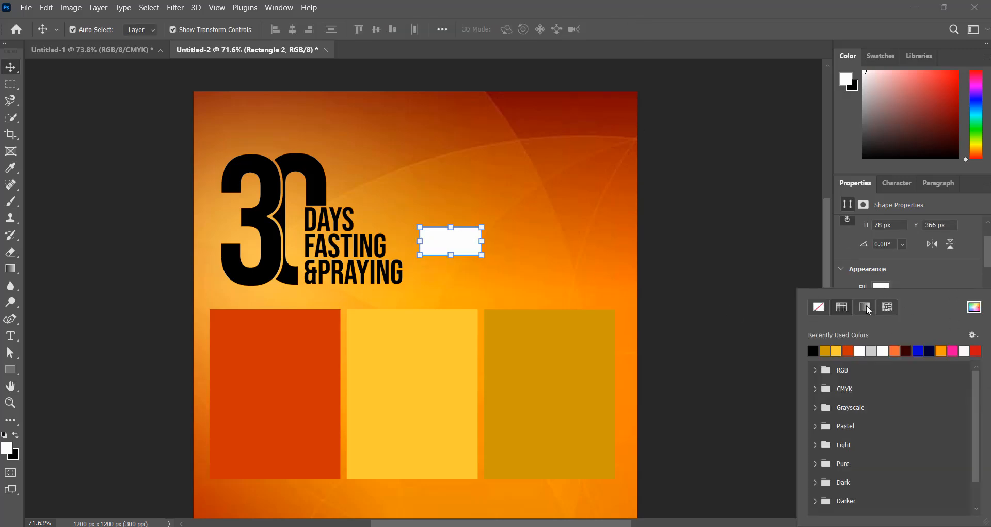
left_click(869, 309)
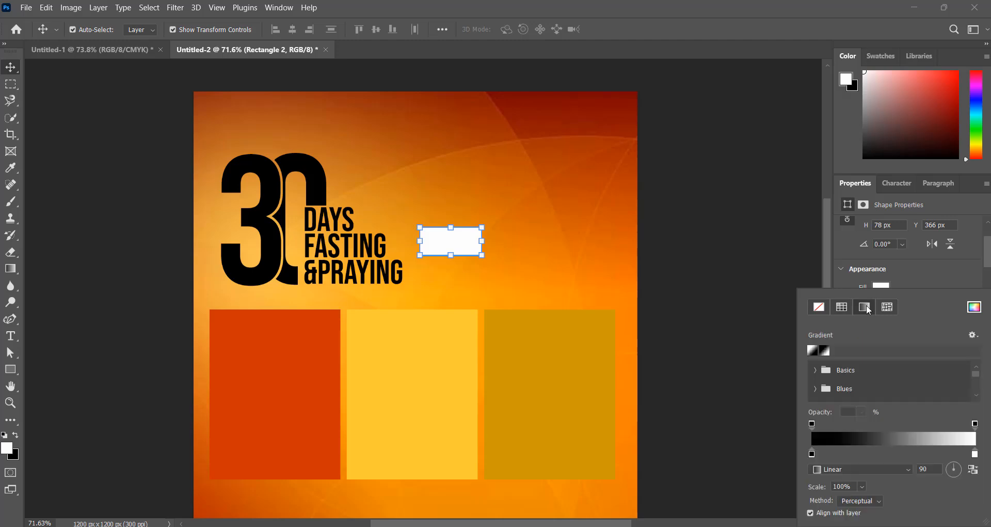
double_click(812, 454)
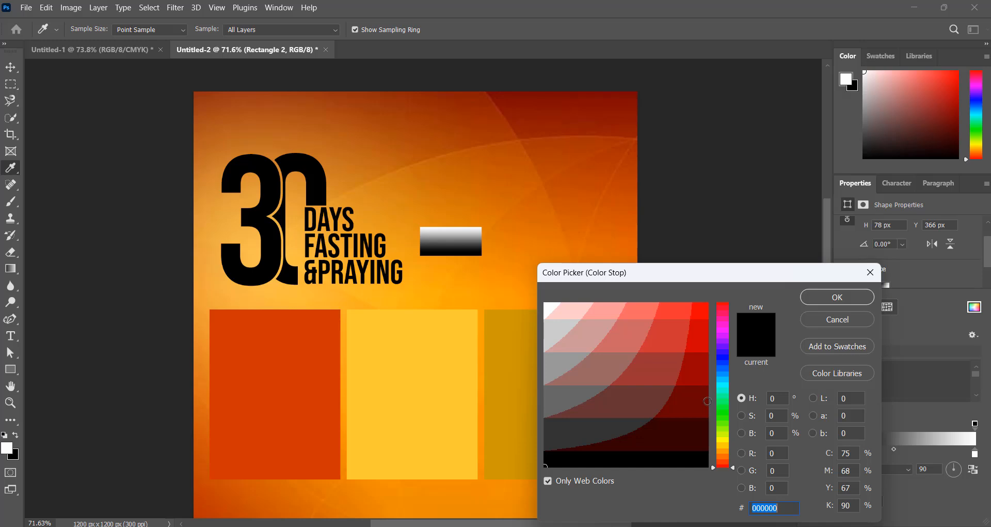
left_click(725, 454)
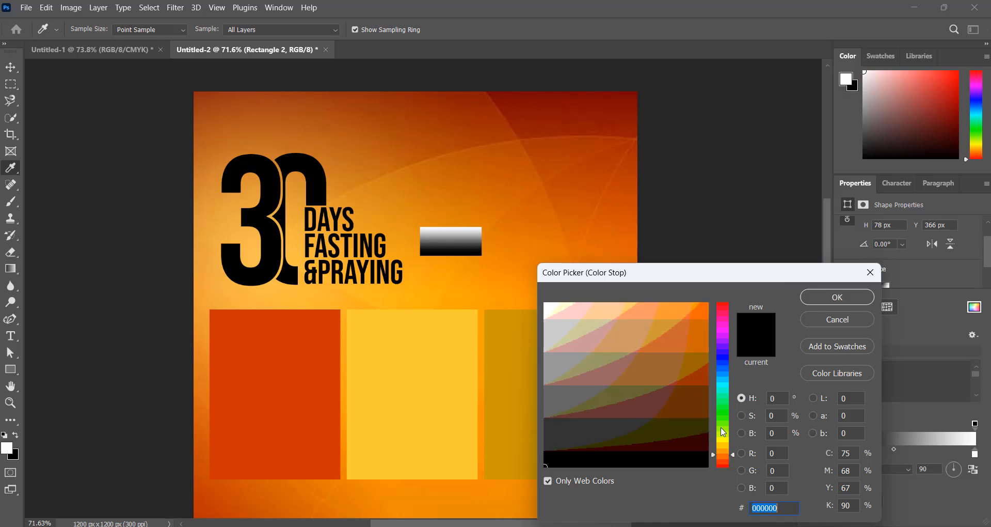
left_click(701, 312)
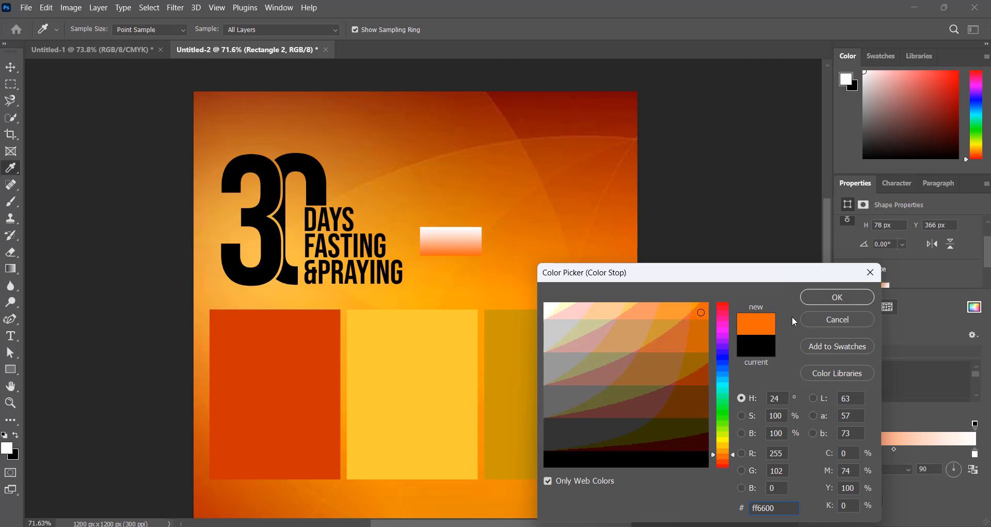
left_click(817, 301)
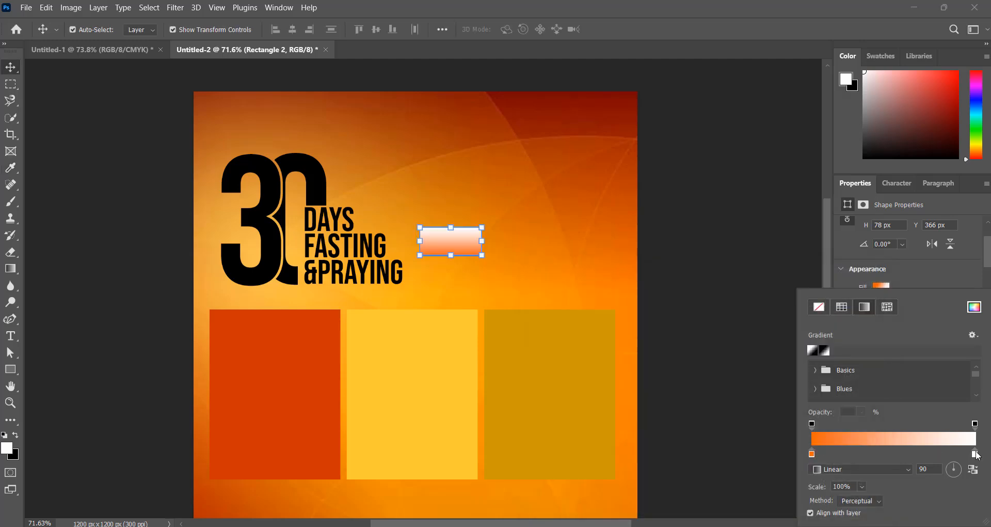
Set the end colour stop of the small rectangle's gradient to red-orange ff3300.
double_click(974, 454)
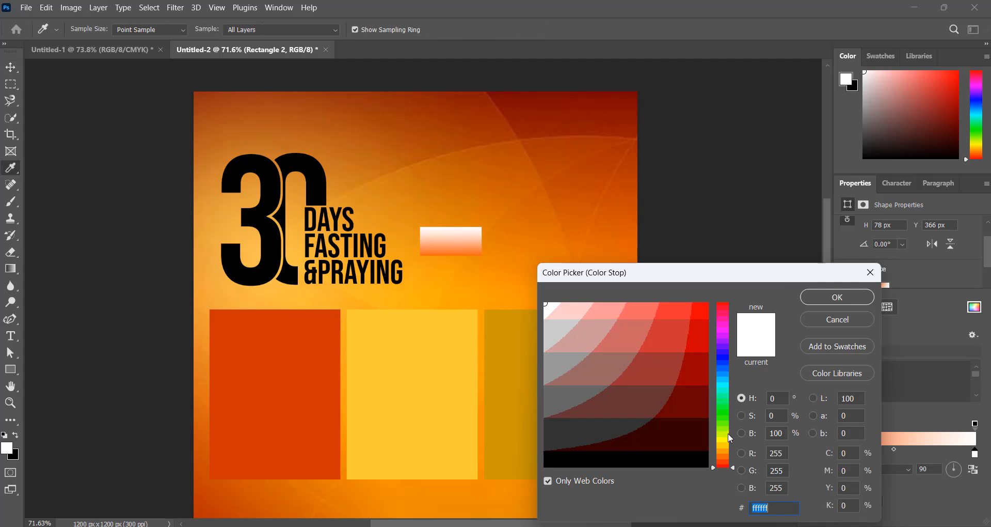
left_click(724, 457)
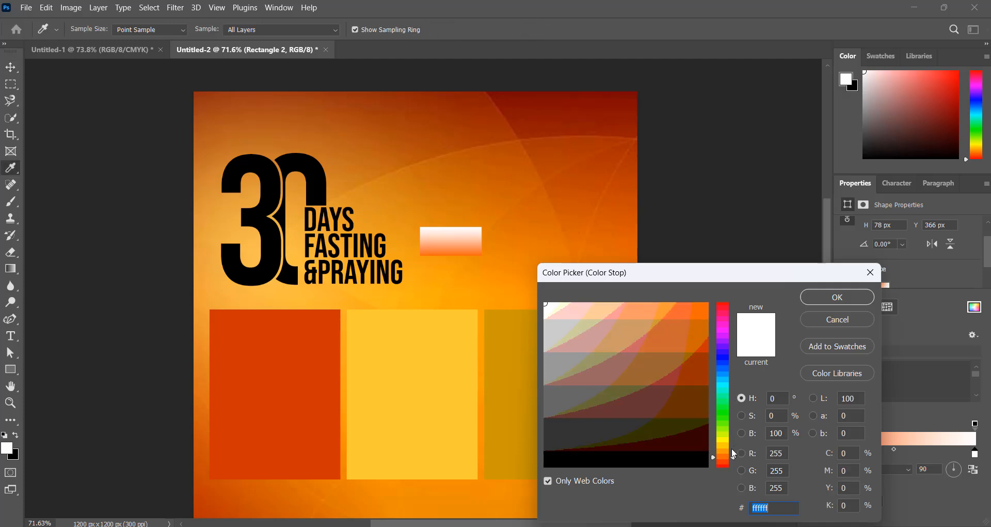
left_click(725, 460)
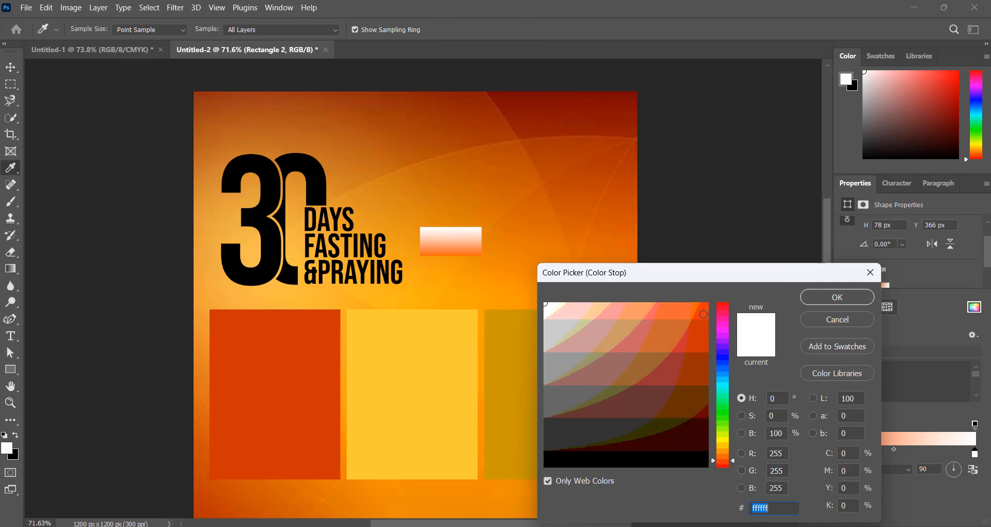
left_click(704, 313)
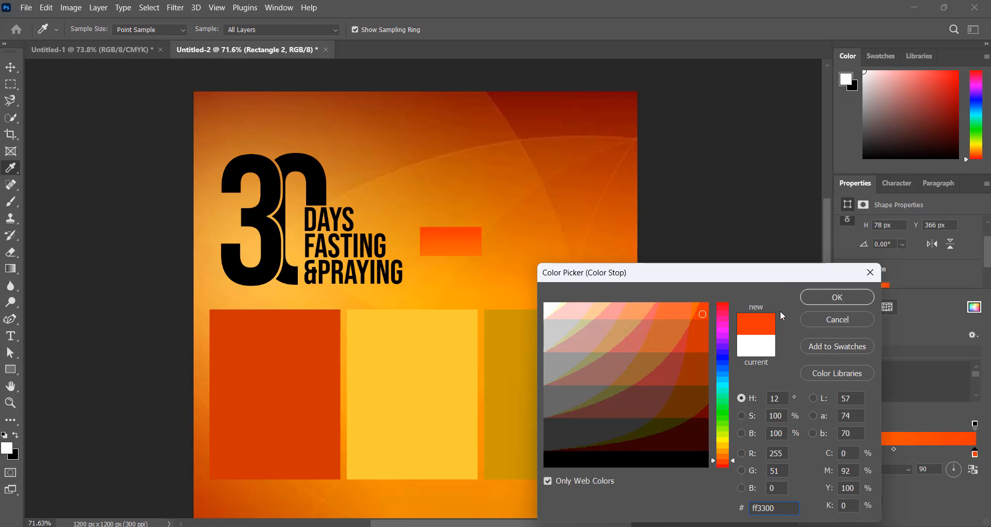
left_click(825, 297)
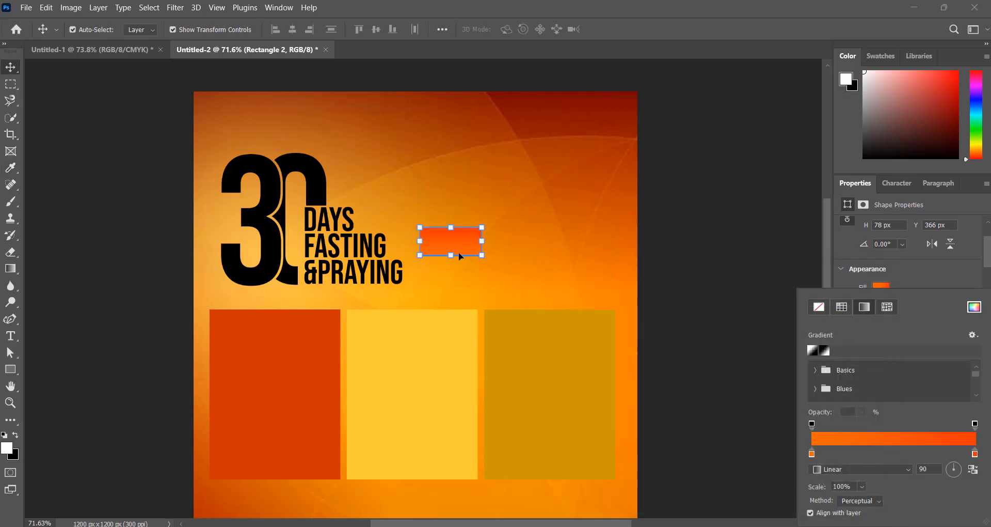
Move the gradient rectangle slightly closer to the "FASTING" line of the heading and deselect it.
left_click(463, 249)
left_click_drag(459, 250, 445, 247)
left_click(77, 307)
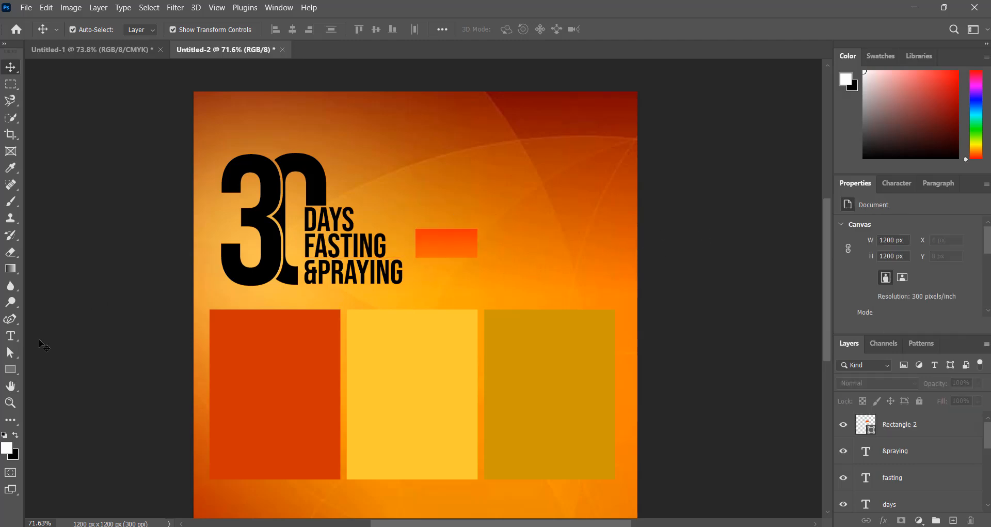
Add the text "THEME" in Bebas Neue Regular, 24 pt, over the gradient rectangle.
left_click(10, 336)
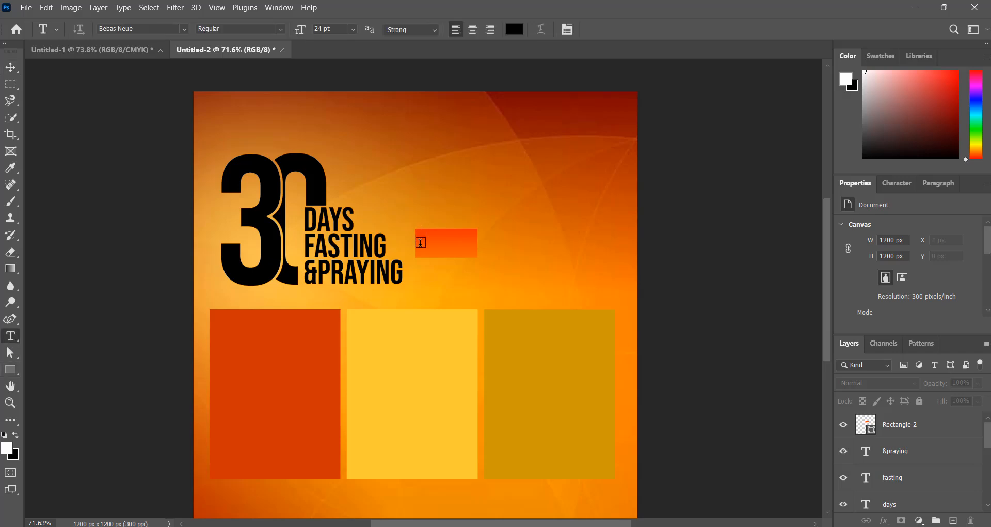
left_click(422, 244)
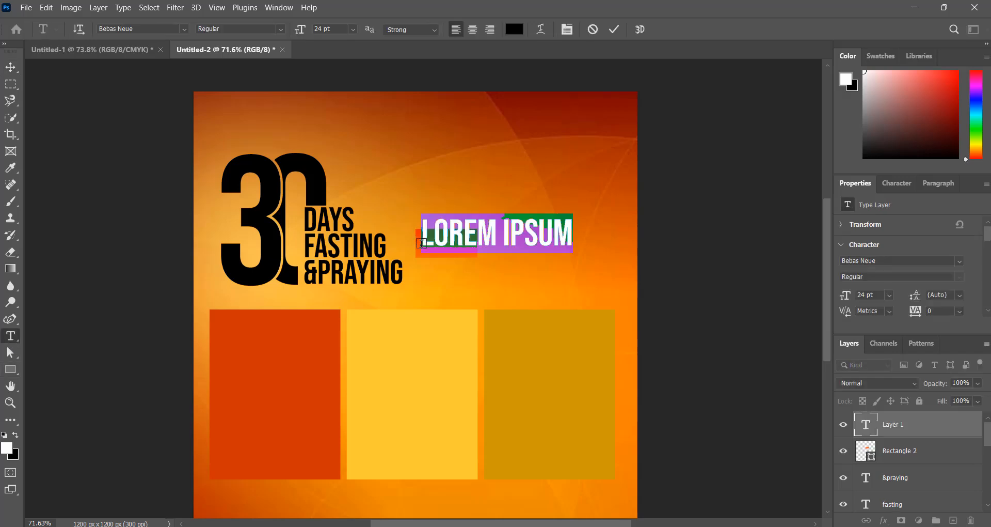
type("THEME")
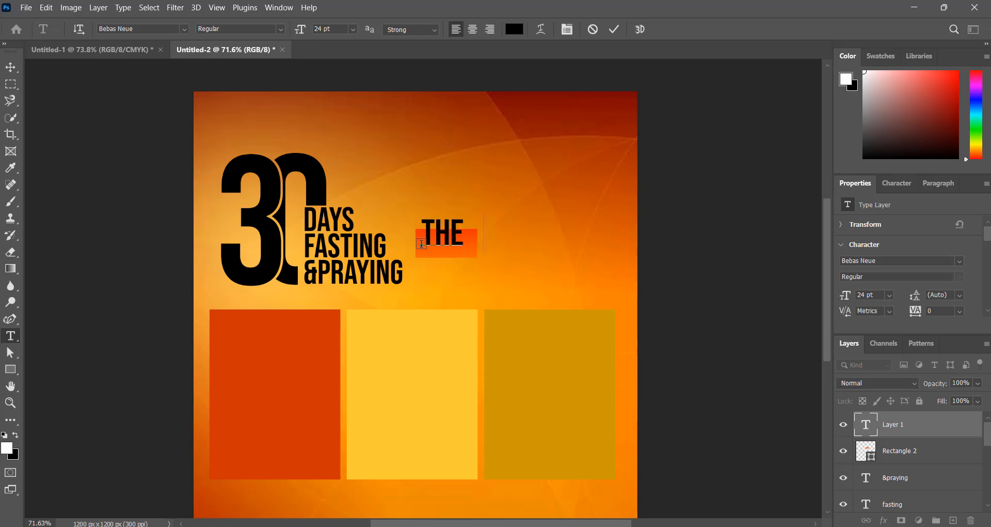
left_click(614, 30)
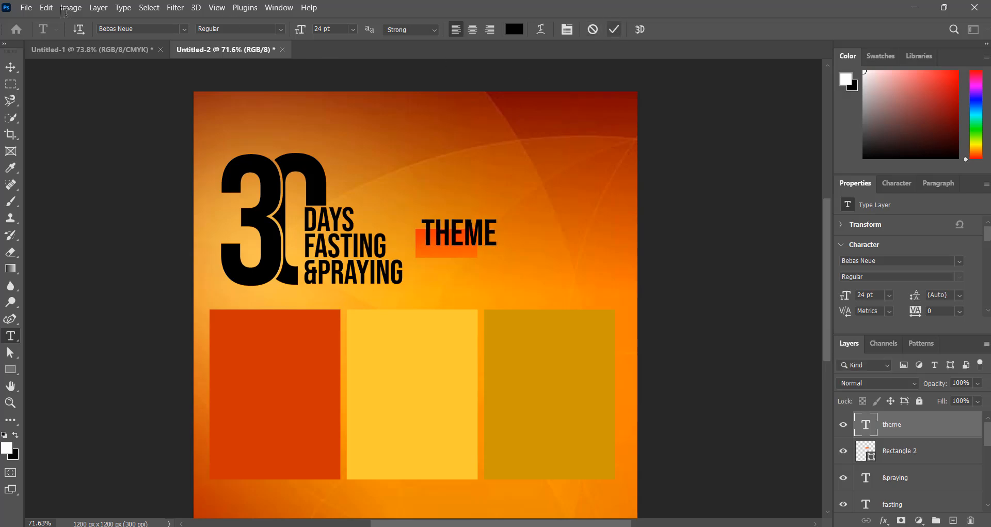
Scale "THEME" to about 59% and position it inside the gradient rectangle.
left_click(10, 67)
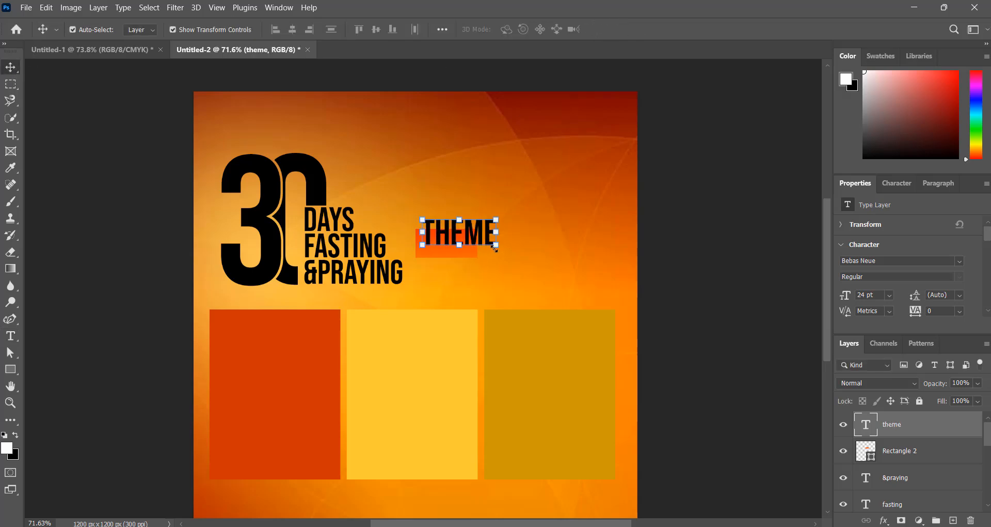
left_click_drag(494, 245, 461, 244)
key("Down")
key("Left")
key("Left")
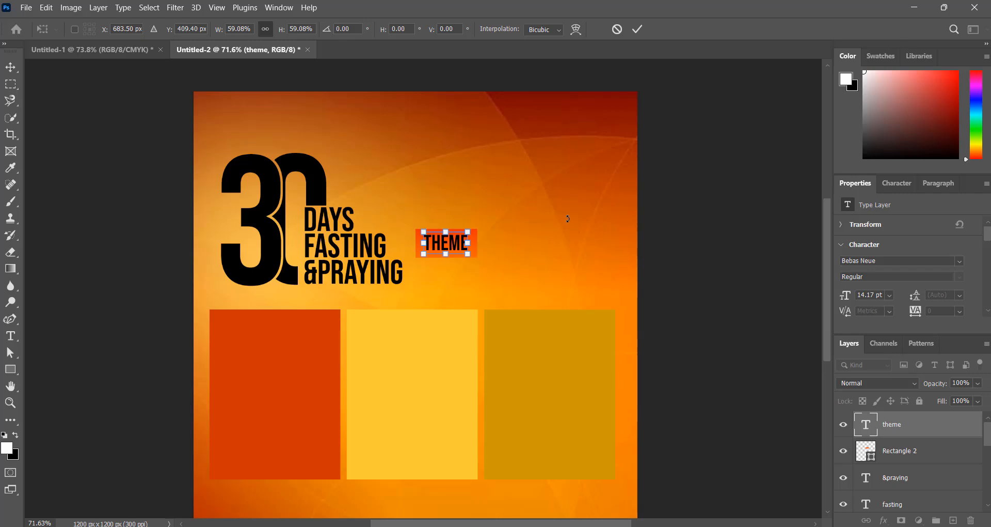
key("Down")
left_click(638, 31)
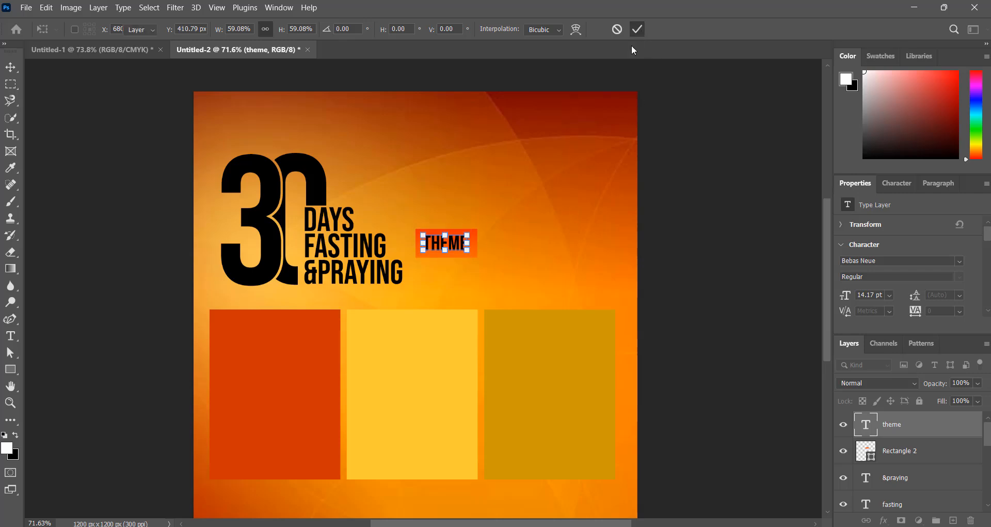
Change the "THEME" text colour to light grey cccccc and deselect the layer.
scroll(938, 294, "down", 2)
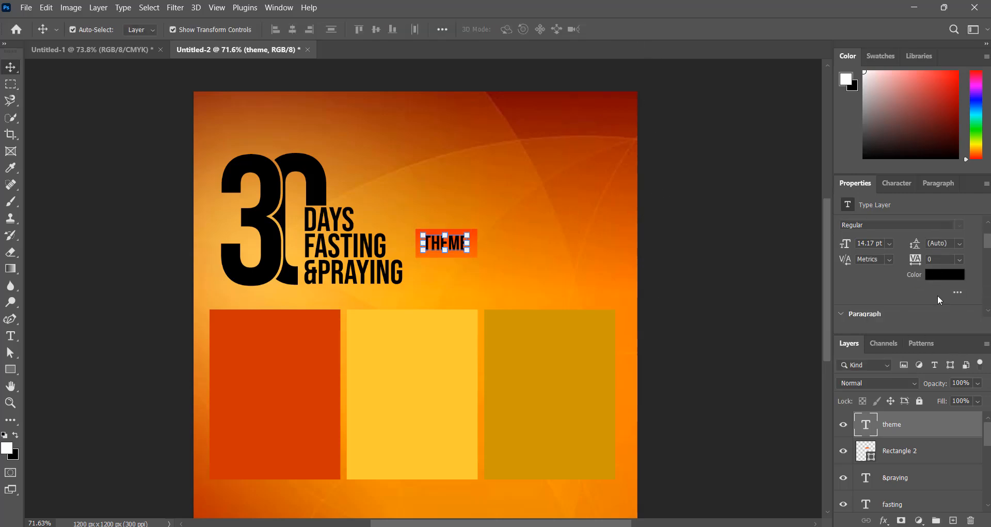
left_click(944, 275)
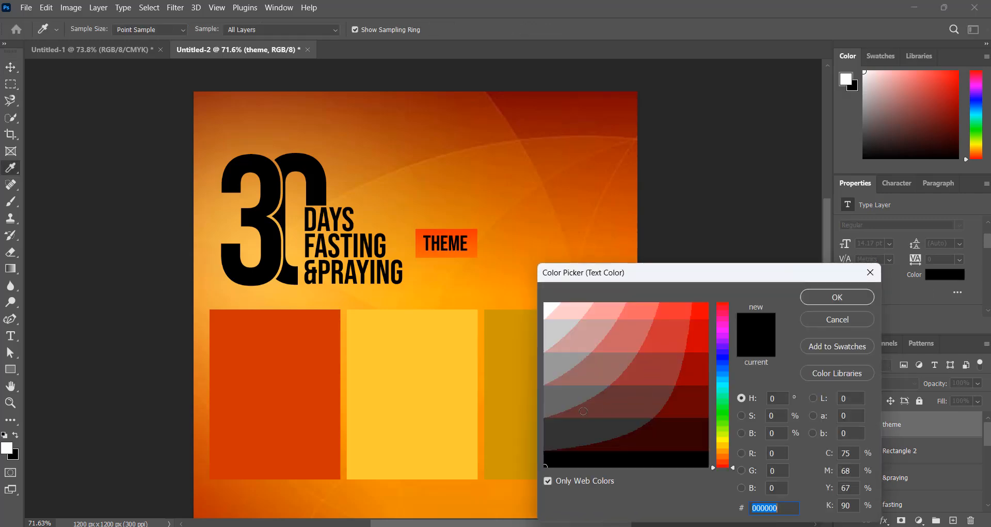
left_click(555, 366)
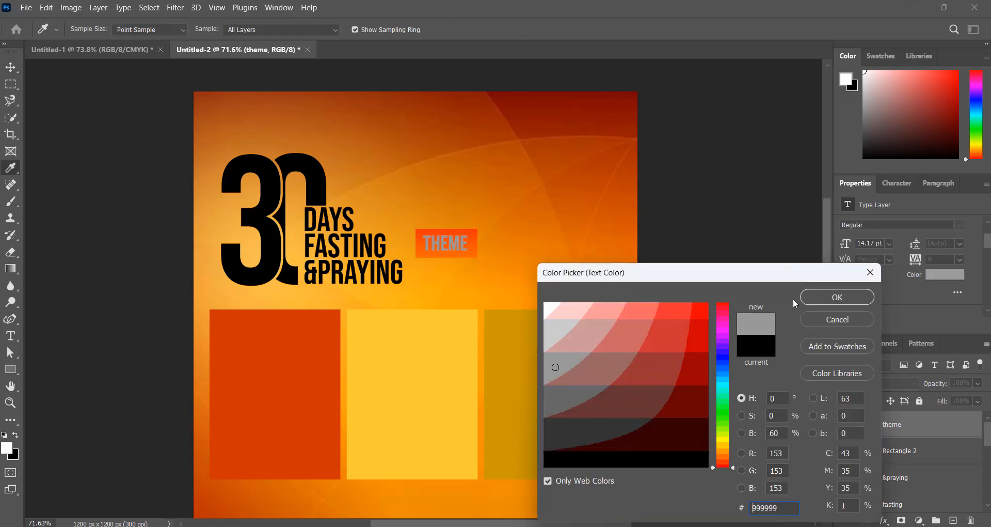
left_click(552, 335)
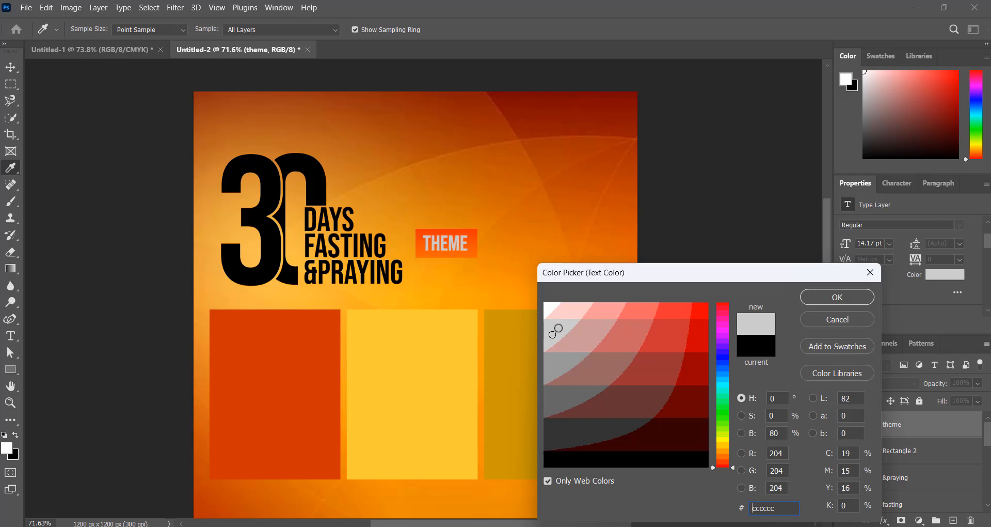
left_click(830, 294)
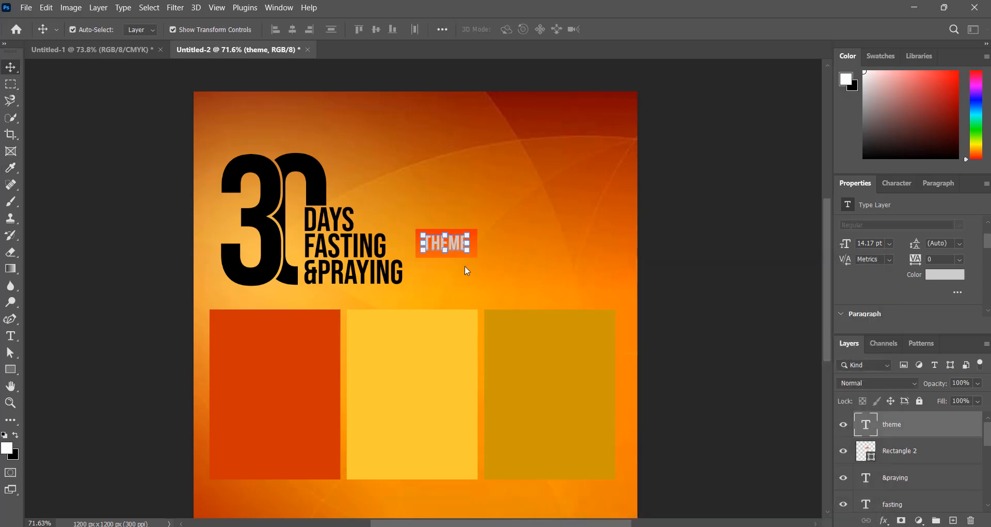
left_click(701, 280)
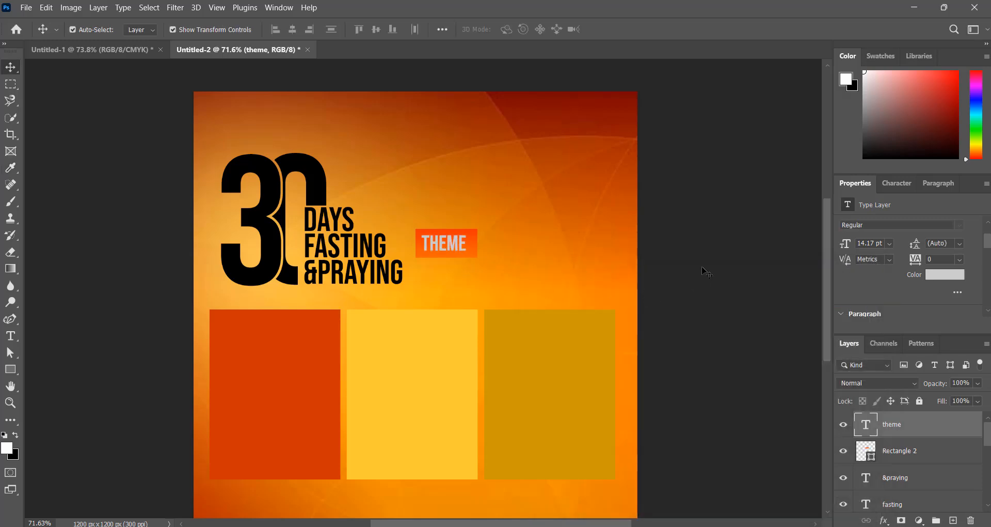
Draw a horizontal line about 556 px long with 1 px weight just below the "THEME" rectangle.
left_click(10, 370)
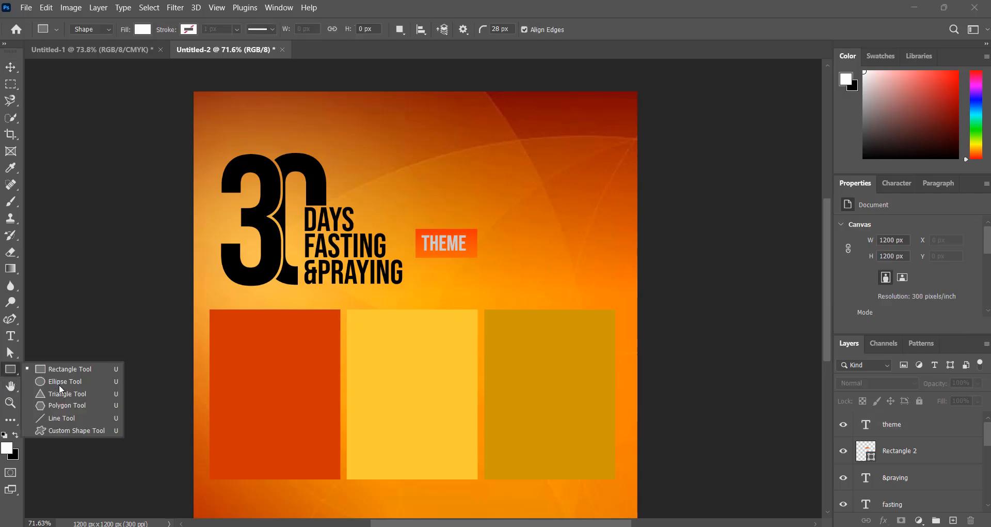
right_click(10, 375)
left_click(49, 419)
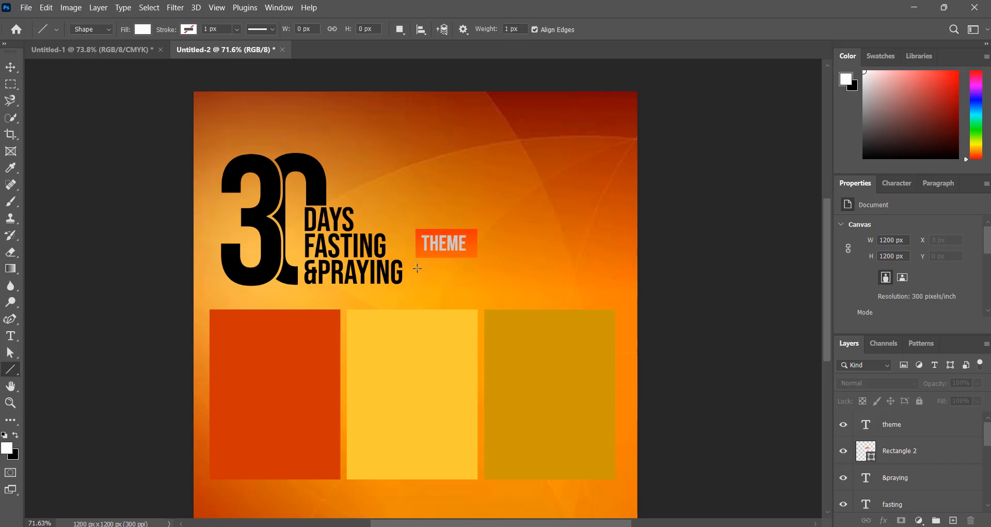
left_click_drag(418, 268, 622, 267)
Remove the fill of the line below the "THEME" rectangle and give it a white stroke.
scroll(894, 309, "down", 2)
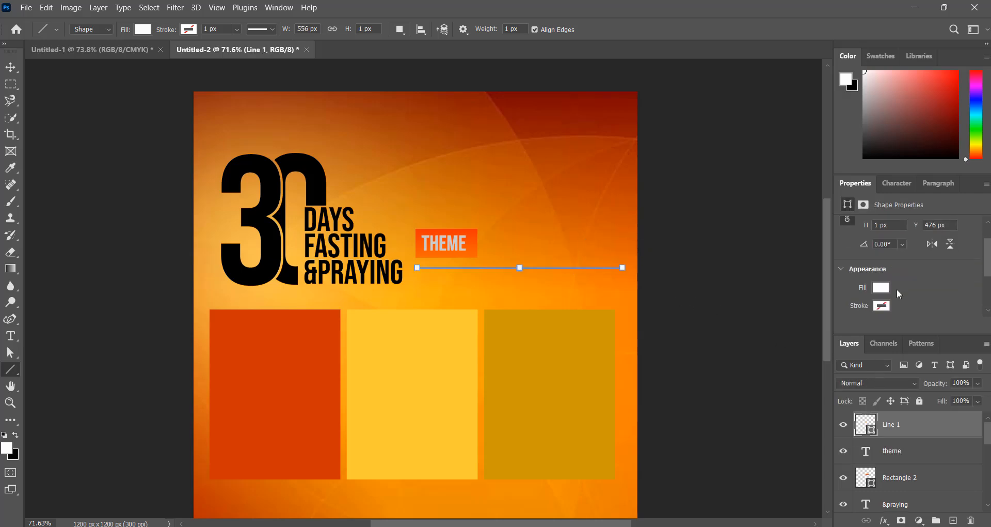
left_click(882, 267)
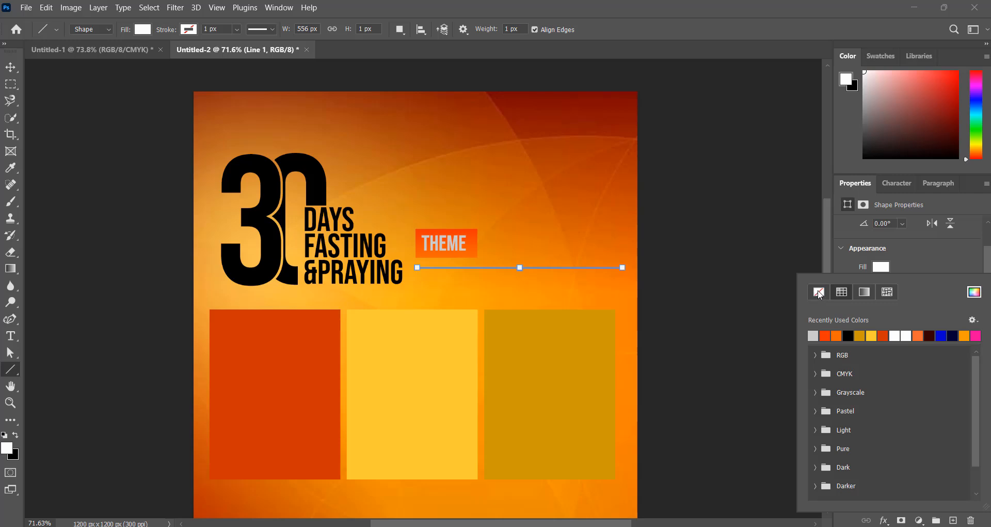
left_click(819, 292)
scroll(911, 263, "down", 1)
left_click(882, 265)
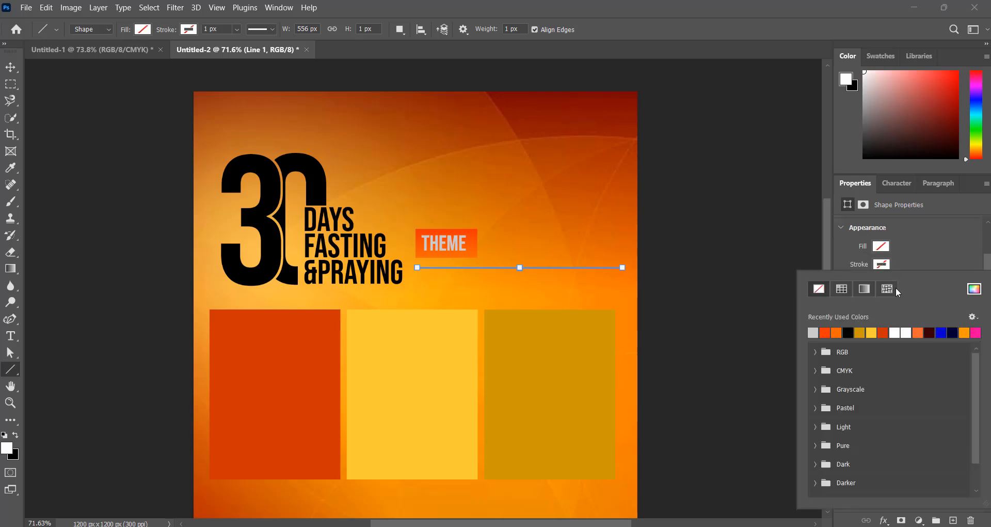
left_click(882, 264)
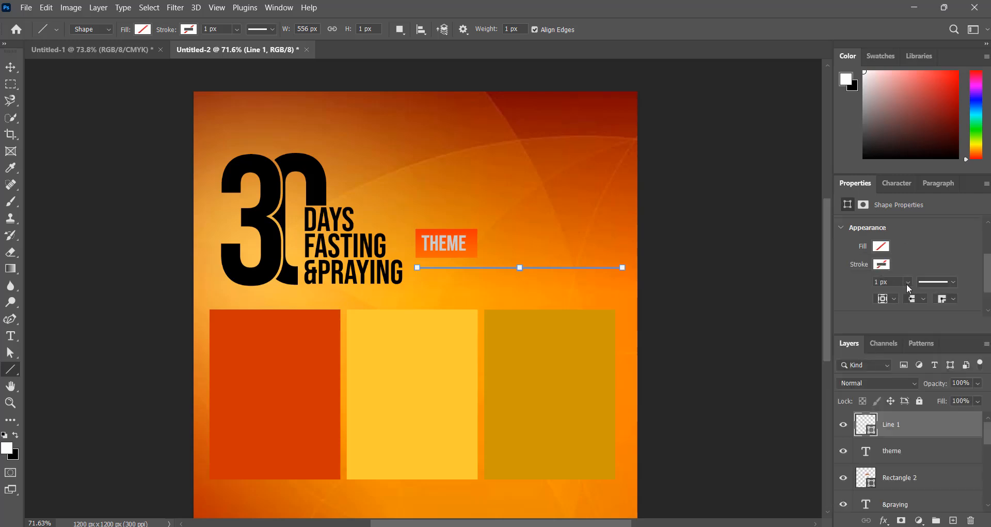
left_click(880, 267)
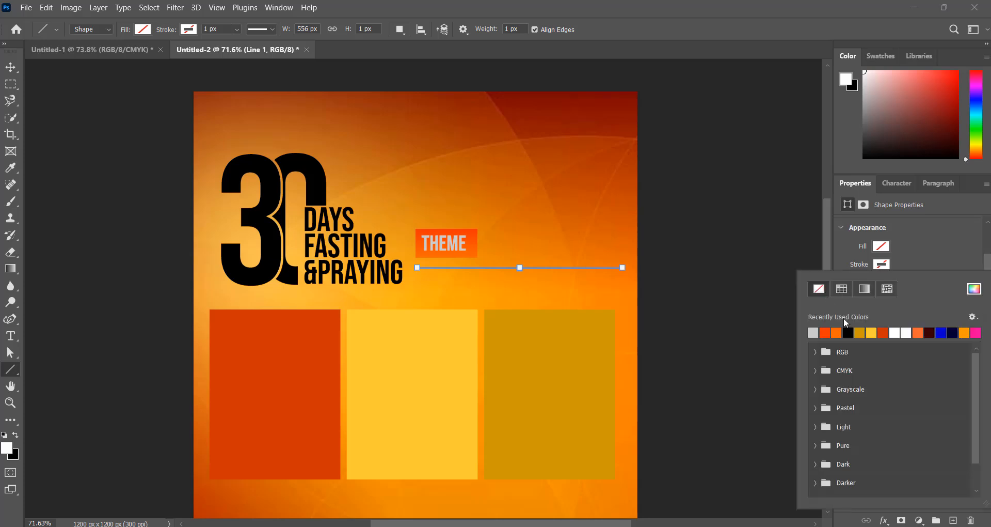
left_click(901, 332)
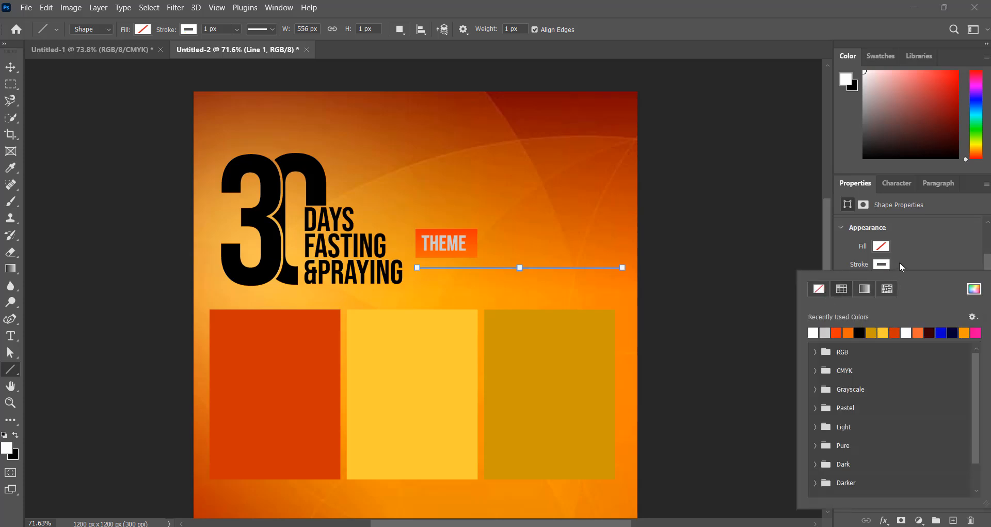
left_click(901, 266)
Set the line's stroke width to about 4.68 px and deselect the line.
left_click(908, 281)
left_click_drag(916, 301, 914, 298)
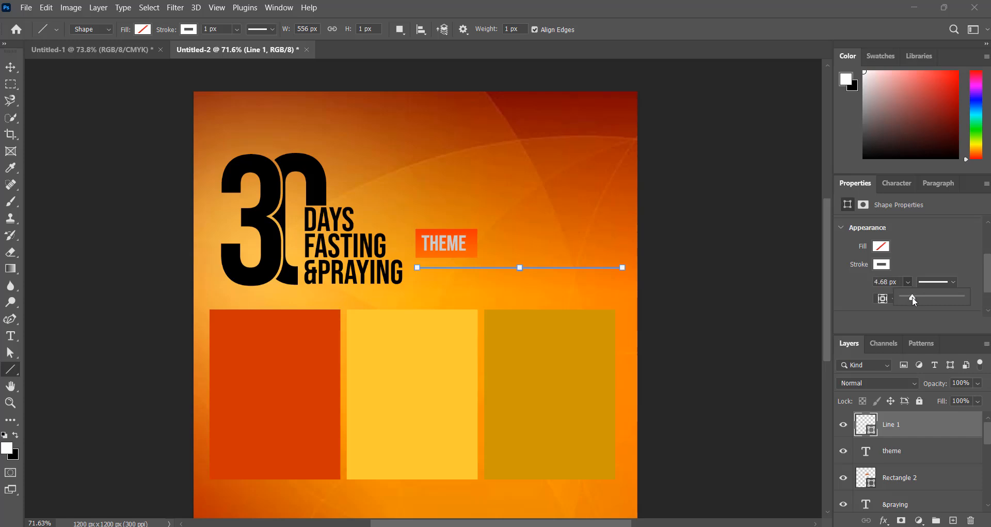
left_click(11, 69)
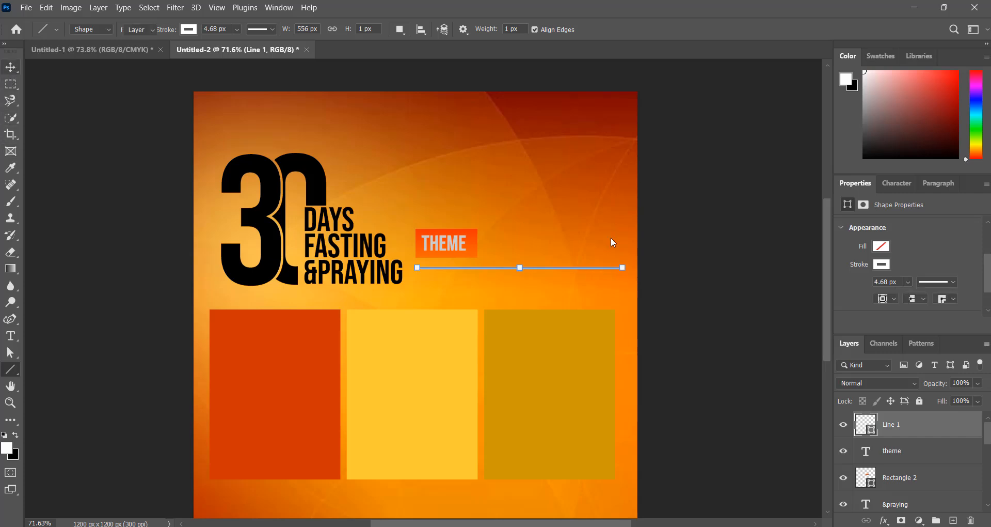
left_click(565, 268)
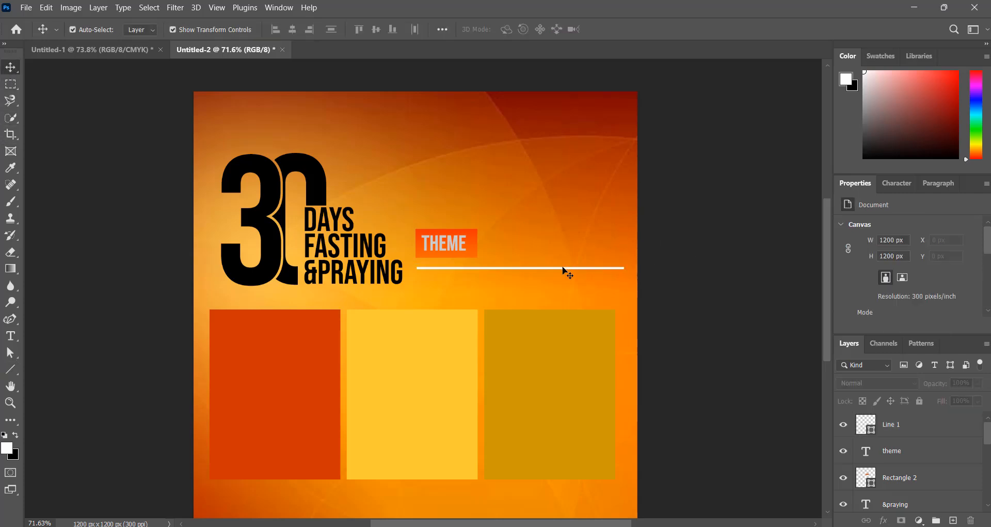
Duplicate the white line to just above the "THEME" rectangle, nudging the copy down to Y 356 px.
left_click(564, 269)
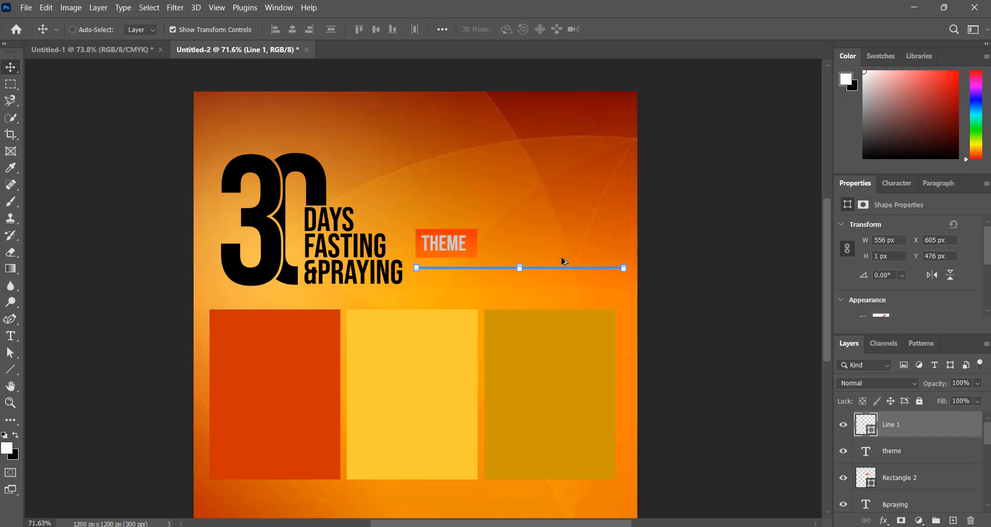
left_click_drag(562, 243, 563, 213)
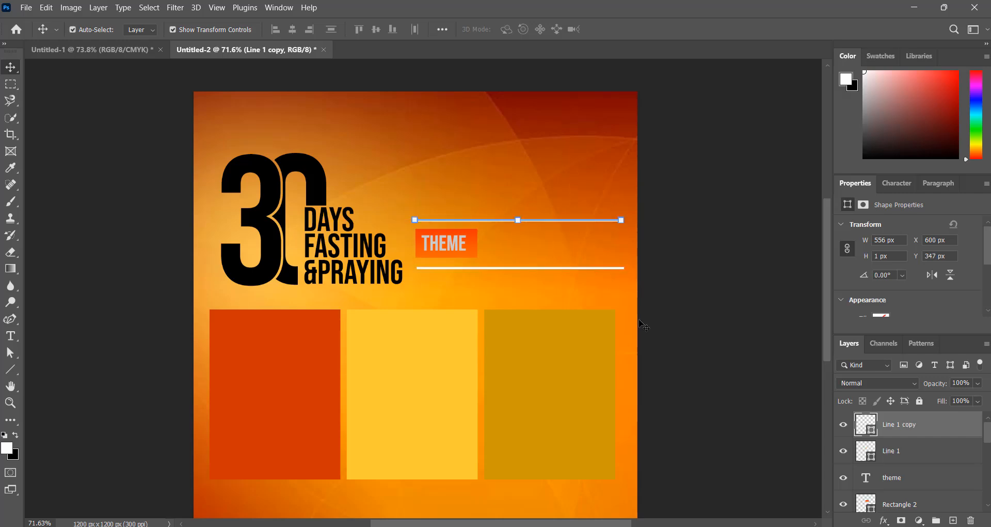
key("Down")
key("Down")
key("Down")
key("Down")
key("Down")
key("Down")
key("Down")
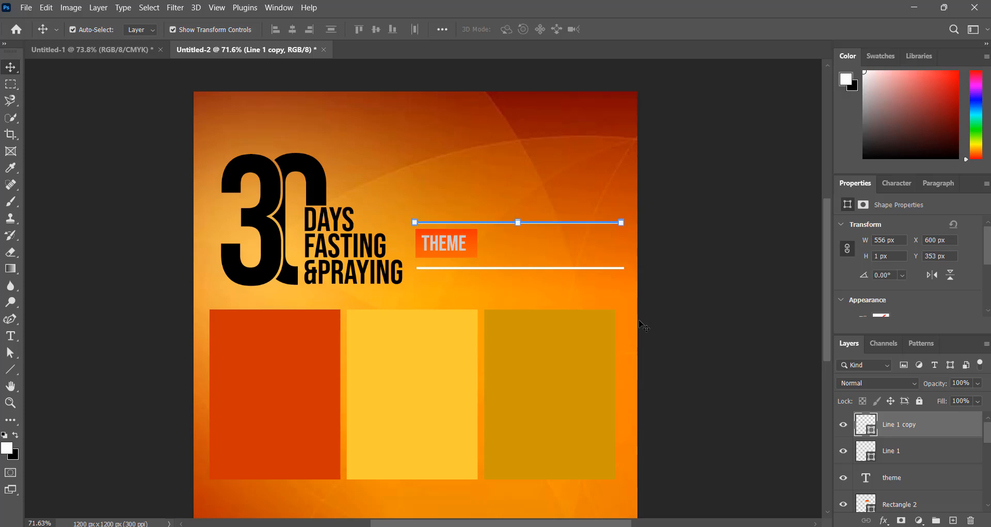
left_click(719, 246)
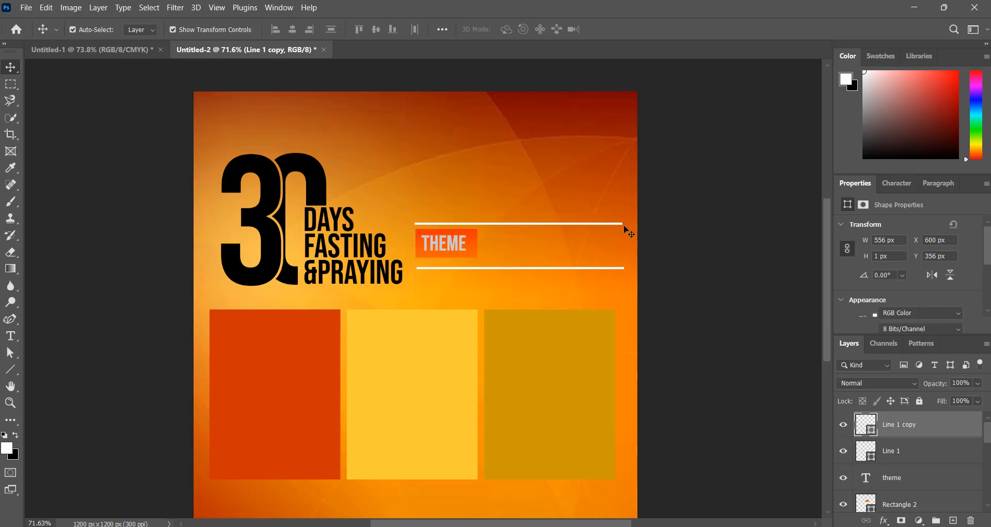
Nudge the line below the "THEME" rectangle up to Y 464 px and left to X 603 px.
left_click(557, 266)
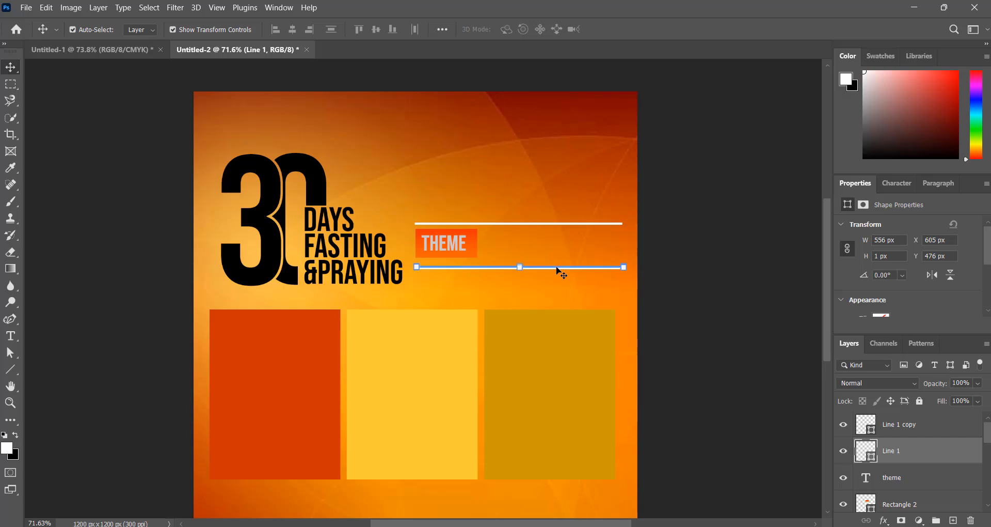
key("Up")
key("Up")
key("Up")
key("Up")
key("Up")
key("Up")
key("Up")
key("Up")
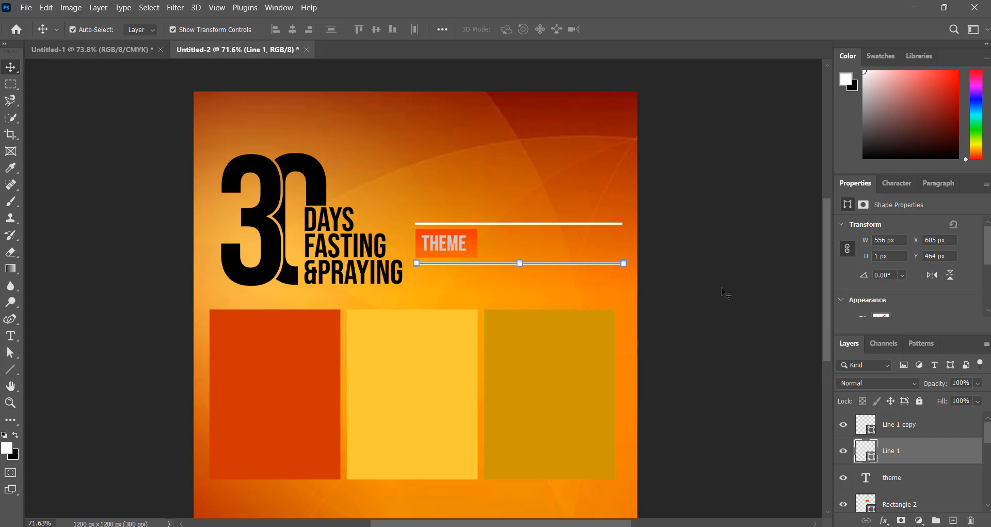
left_click(649, 327)
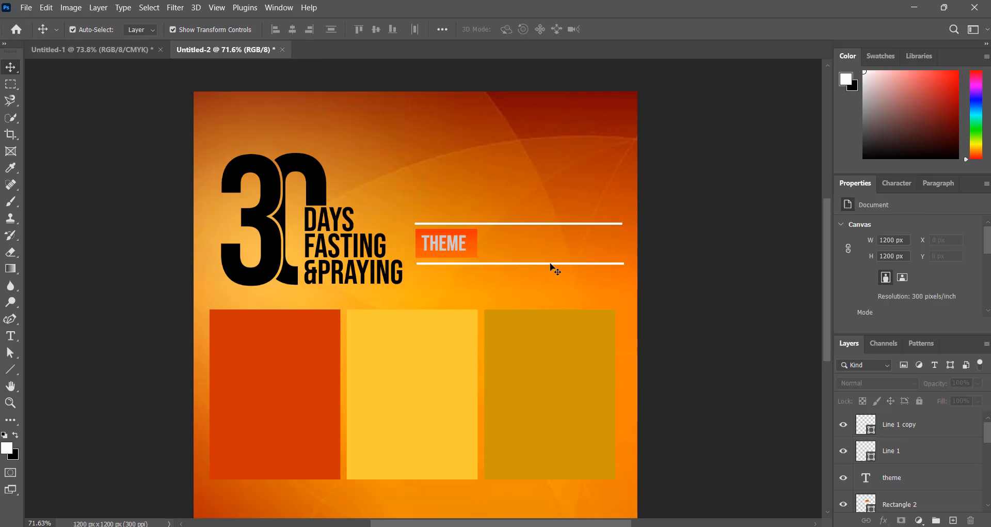
left_click(551, 264)
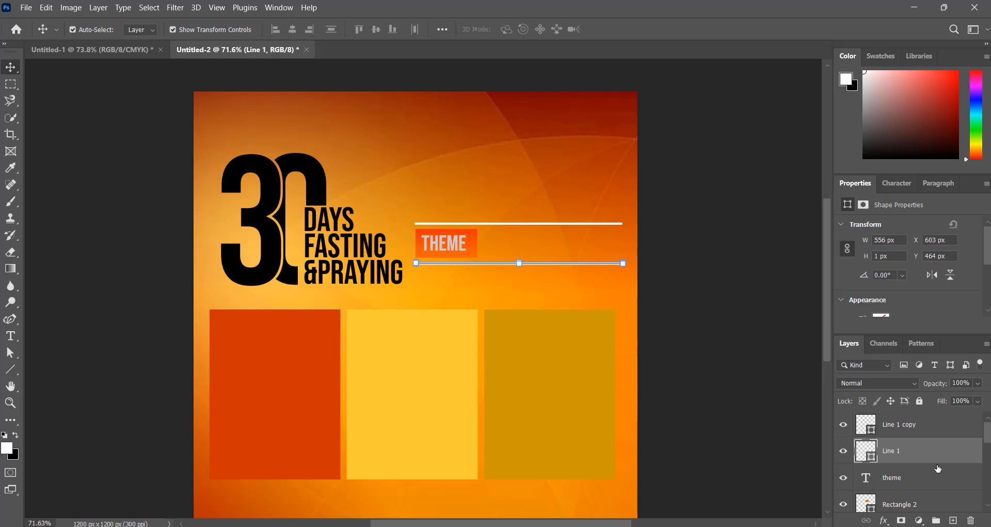
Move both white lines, the "THEME" text and its rectangle together down beside "&PRAYING", then deselect them.
left_click(932, 433)
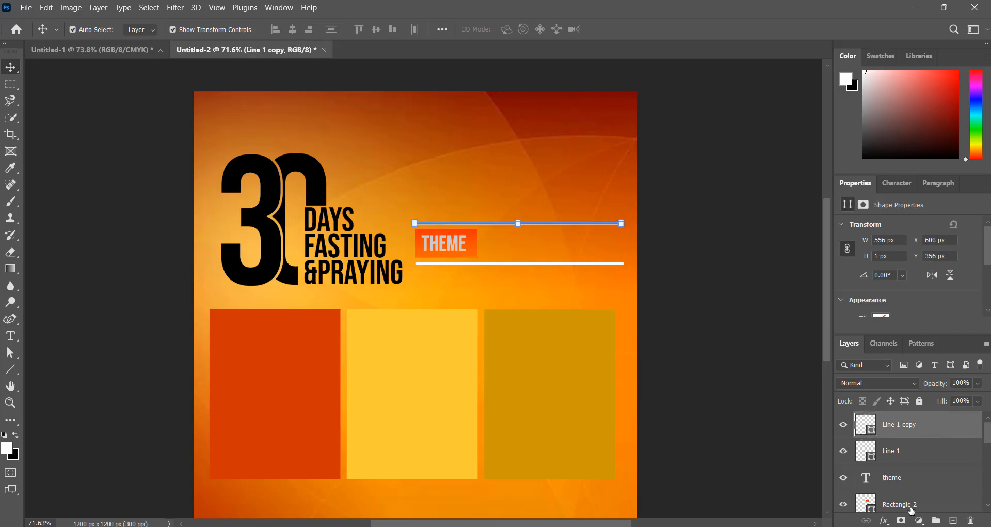
left_click(912, 505, "shift")
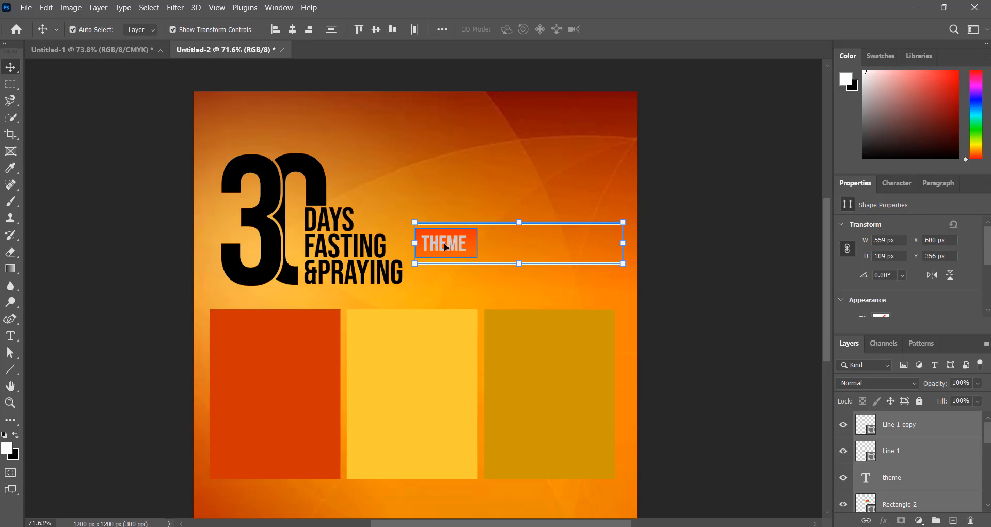
left_click_drag(445, 244, 449, 281)
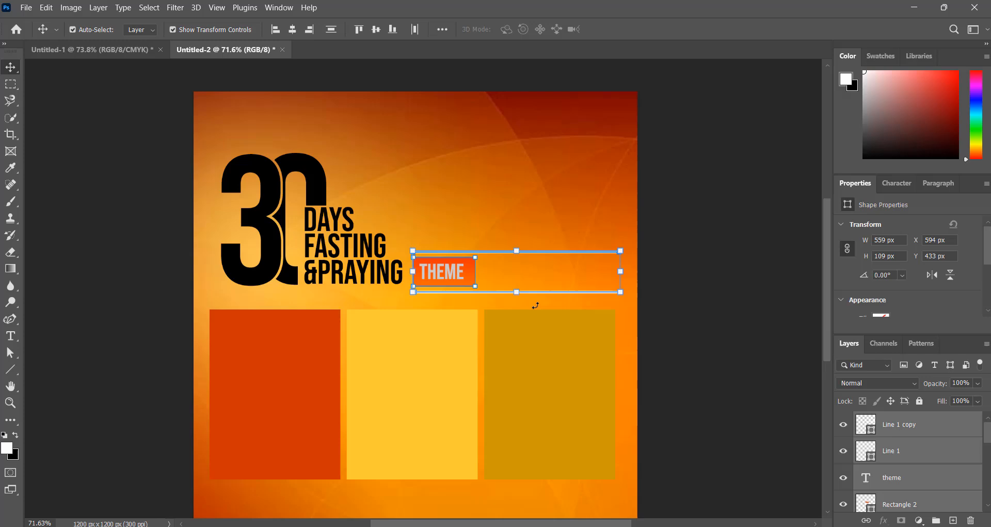
key("Up")
key("Up")
left_click(678, 287)
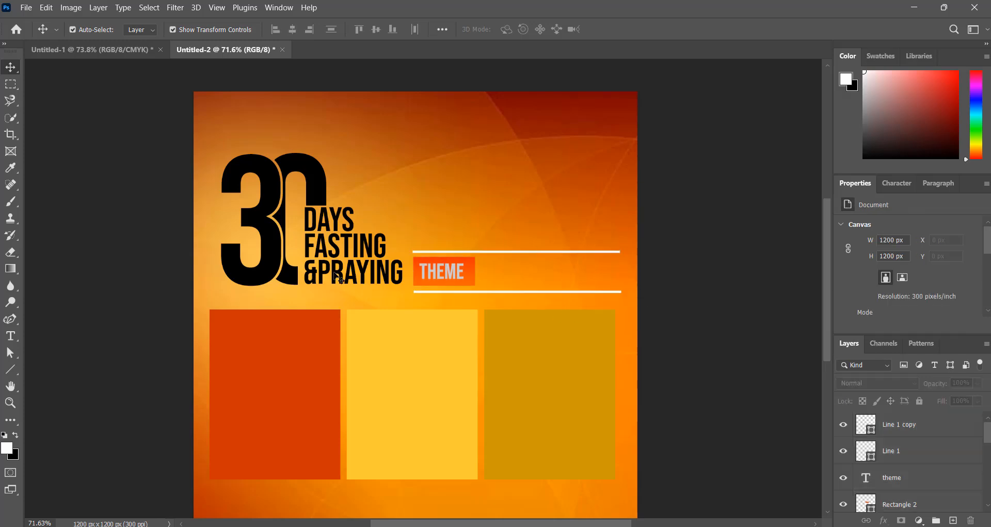
Add the text "PENTECOST" in Bebas Neue Regular, 24 pt, and place it between the two white lines beside "THEME".
left_click(9, 339)
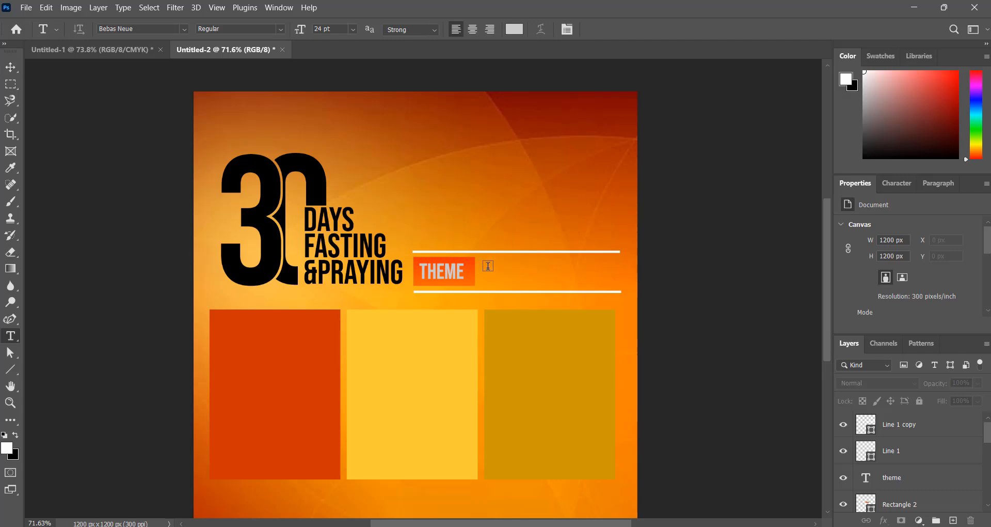
left_click(488, 266)
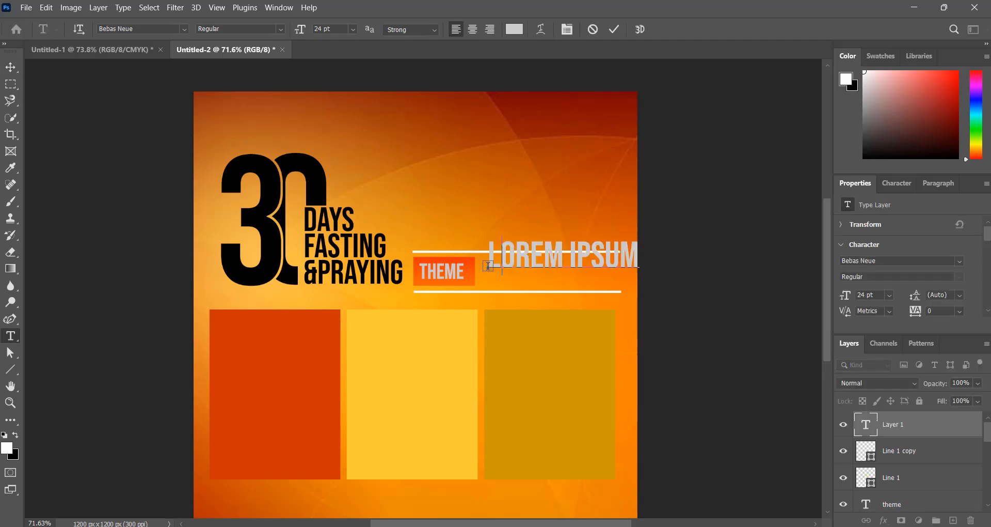
type("PENTECOST")
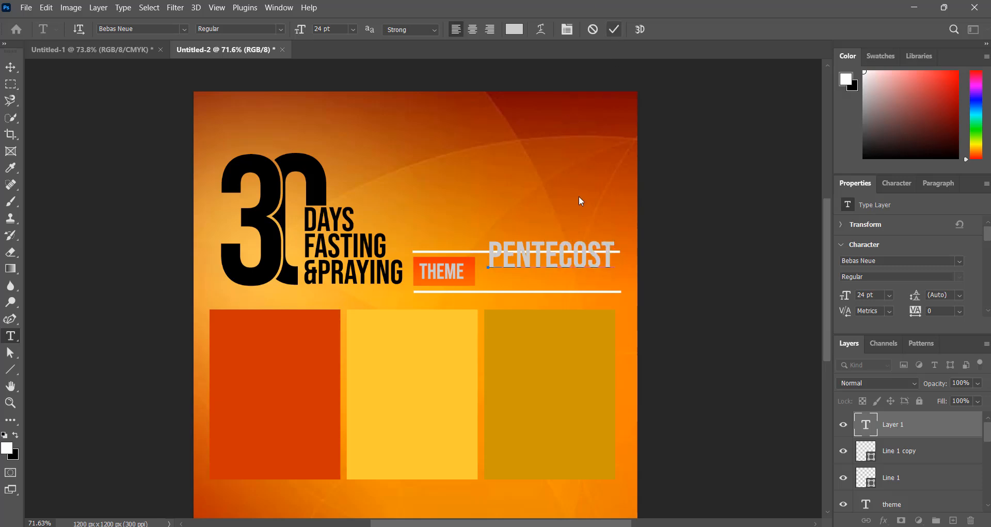
left_click(10, 67)
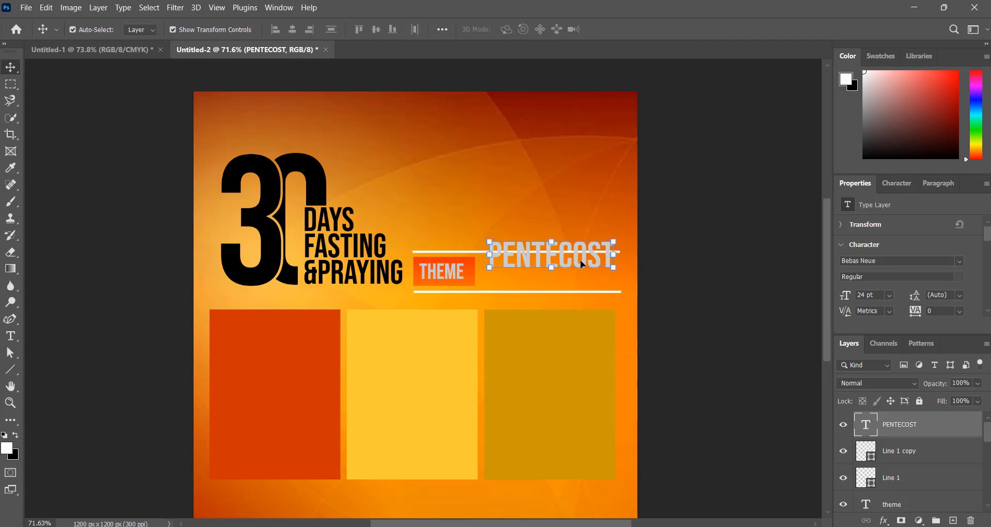
left_click_drag(580, 260, 579, 277)
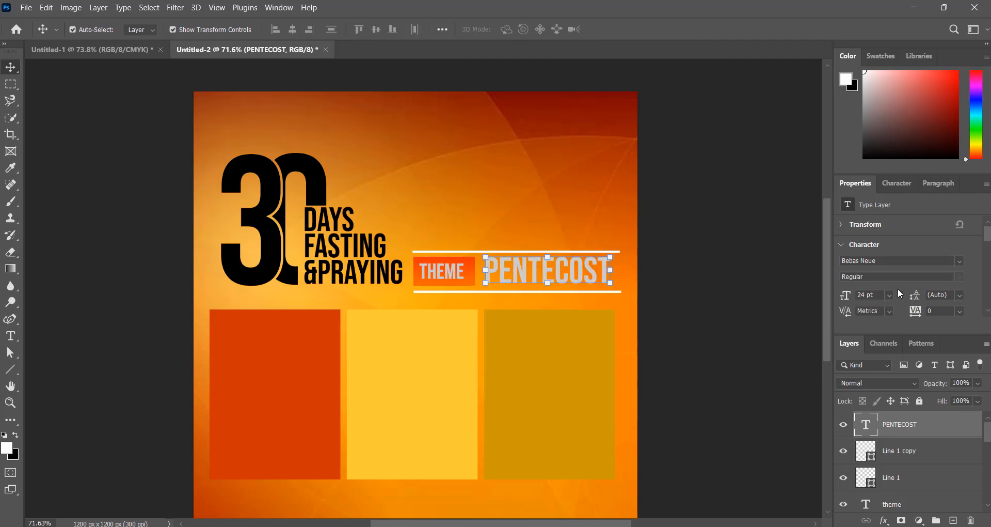
Change the "PENTECOST" text colour to black 000000.
scroll(953, 302, "down", 3)
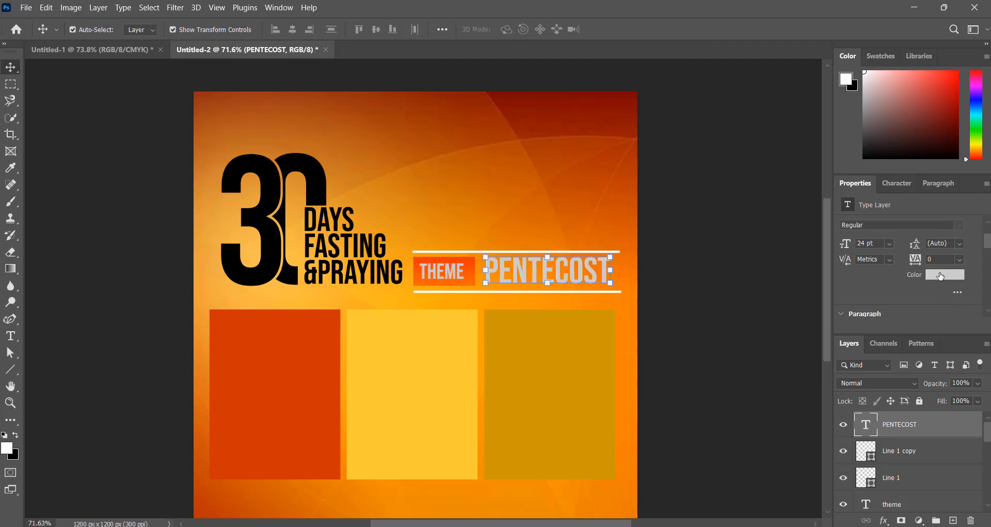
left_click(941, 277)
left_click(664, 448)
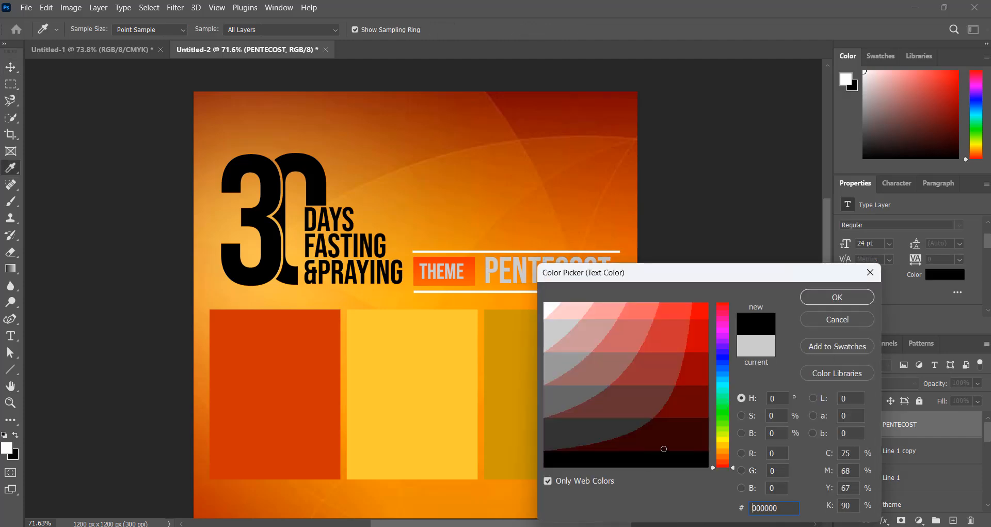
left_click(646, 463)
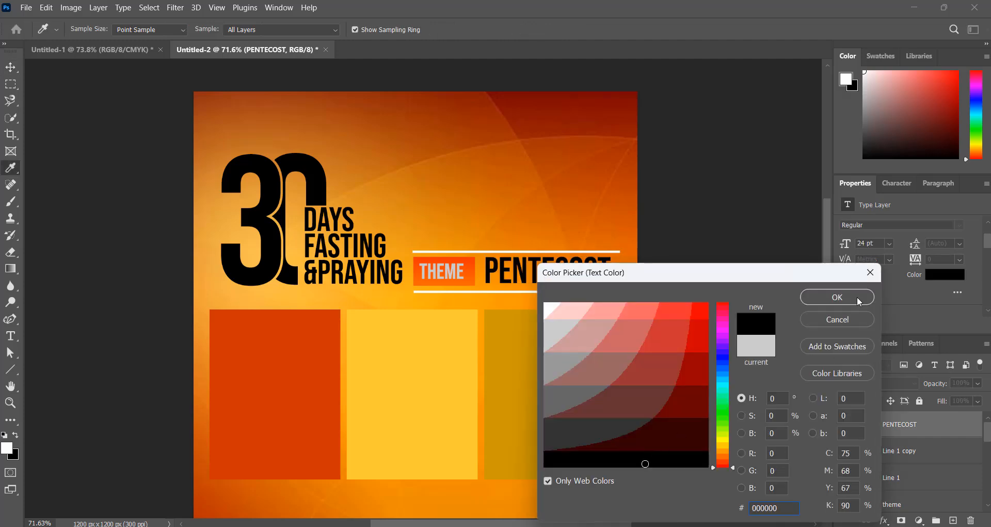
left_click(857, 296)
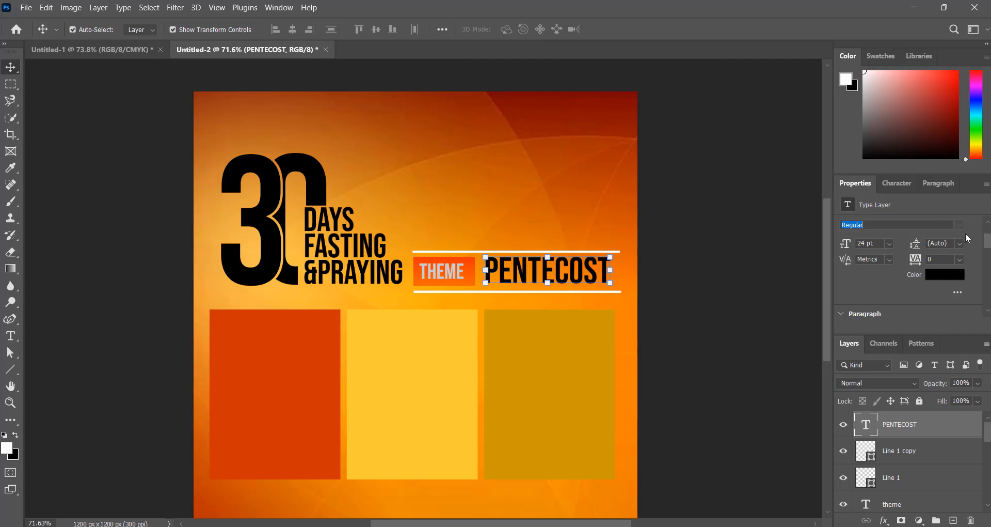
Change the "PENTECOST" font to Arial Regular.
left_click(940, 226)
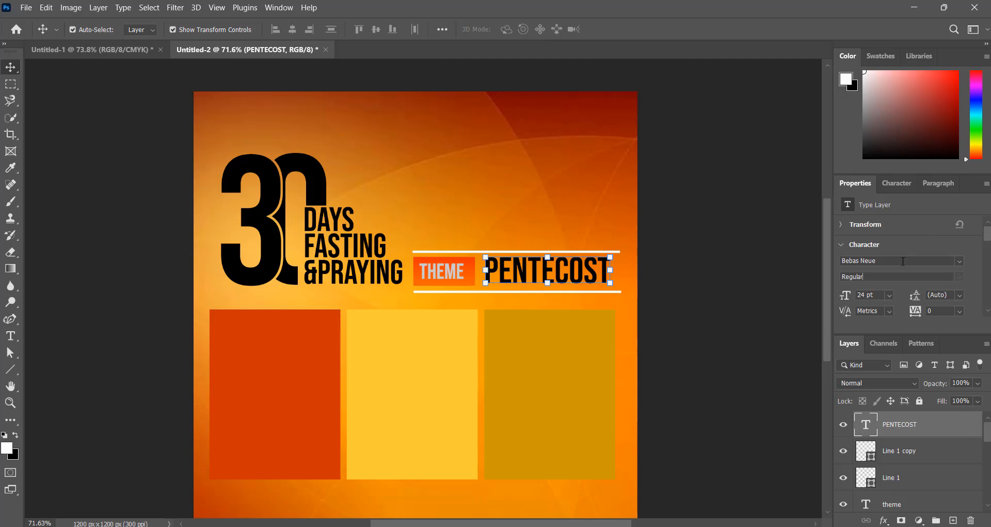
left_click(959, 265)
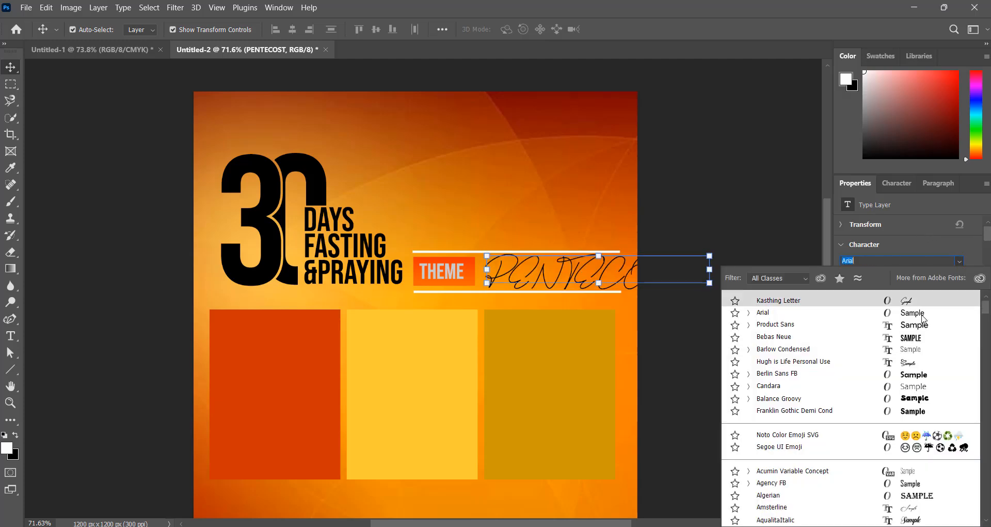
left_click(922, 315)
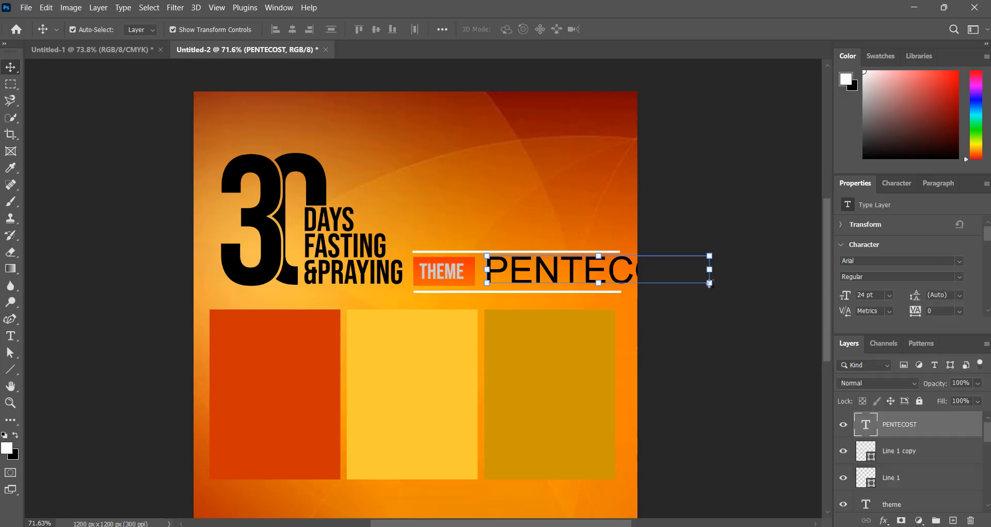
Scale the "PENTECOST" text down to 14.2 pt, fit it between the white lines beside "THEME", and deselect it.
left_click_drag(710, 283, 655, 274)
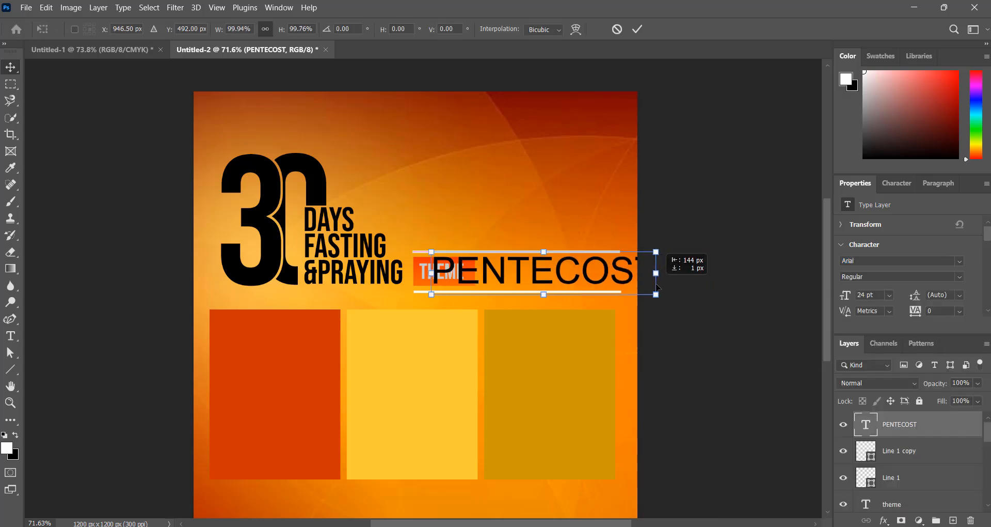
left_click_drag(430, 251, 502, 265)
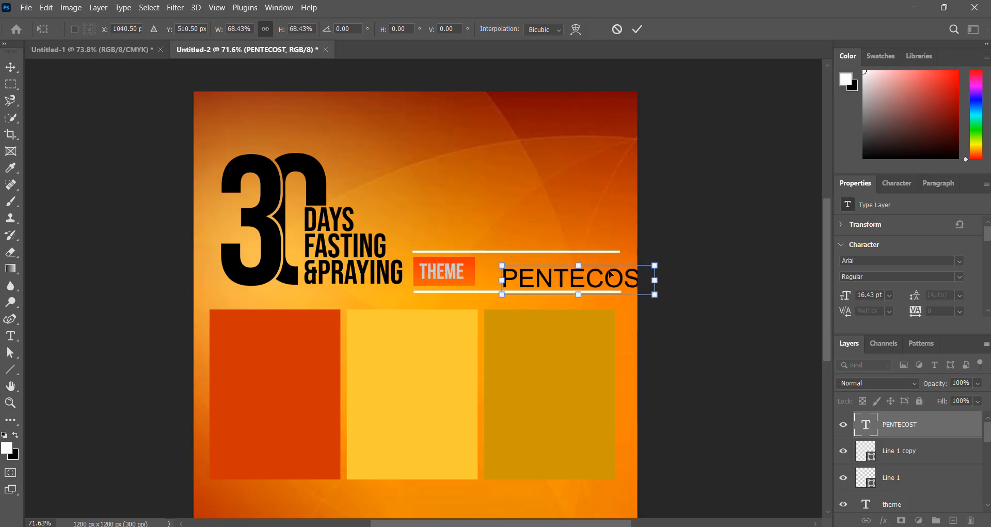
left_click_drag(610, 273, 592, 270)
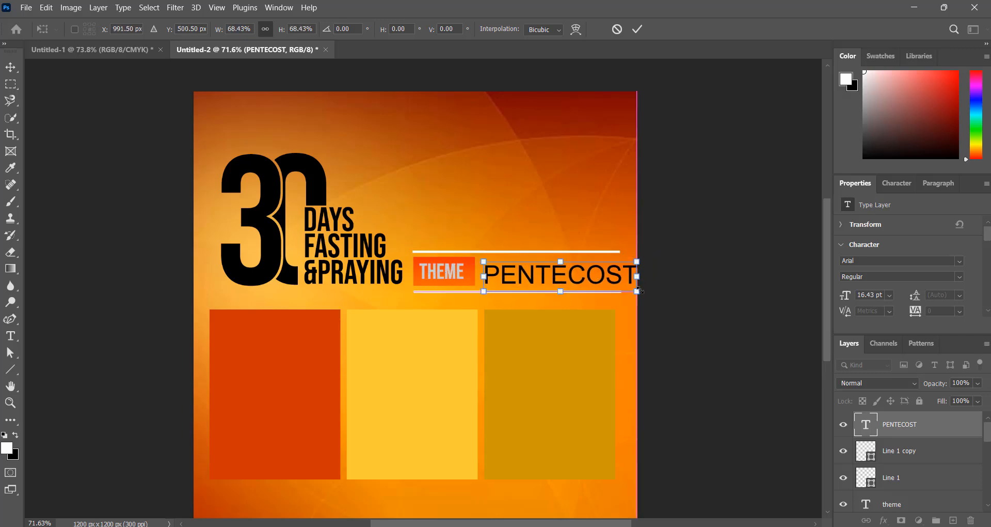
left_click_drag(638, 291, 616, 287)
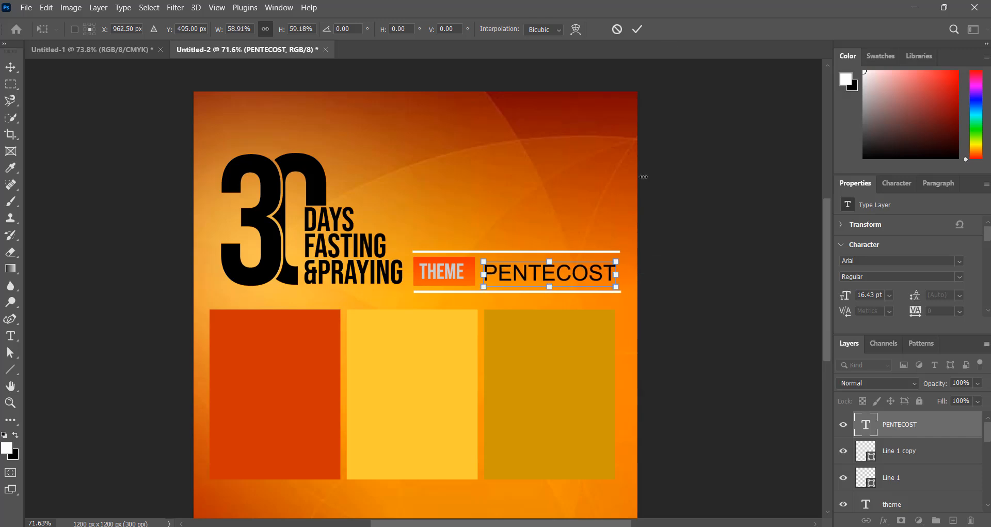
left_click(638, 33)
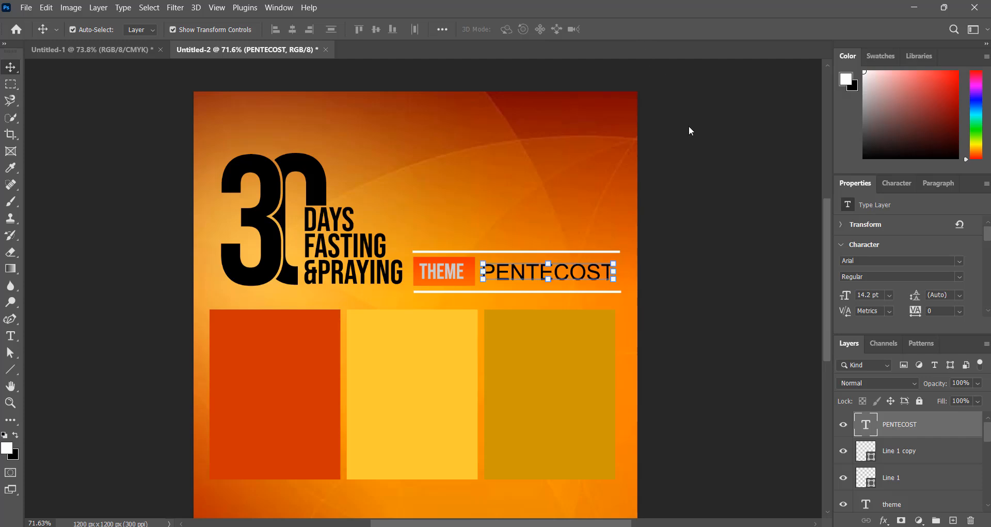
left_click(681, 233)
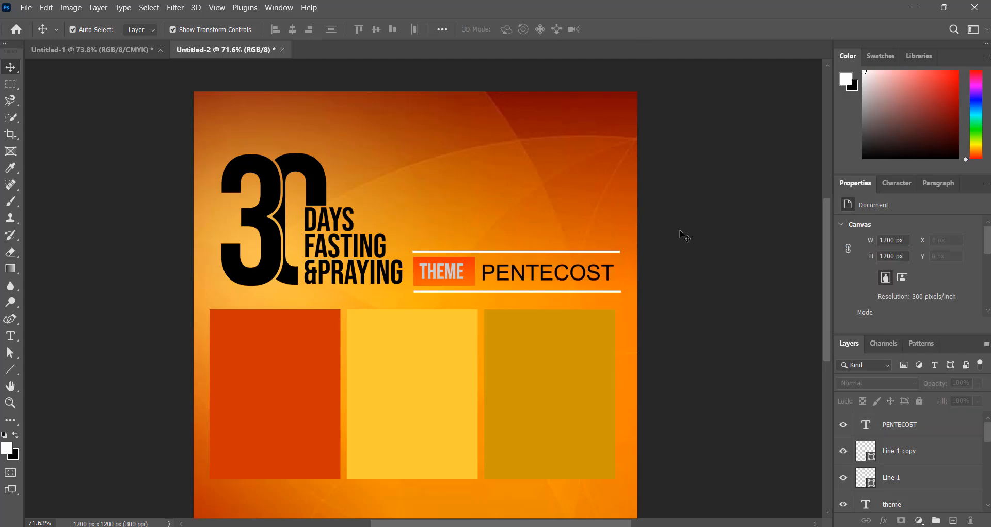
scroll(568, 267, "down", 1)
scroll(523, 206, "up", 1)
scroll(491, 261, "down", 1)
scroll(480, 246, "up", 1)
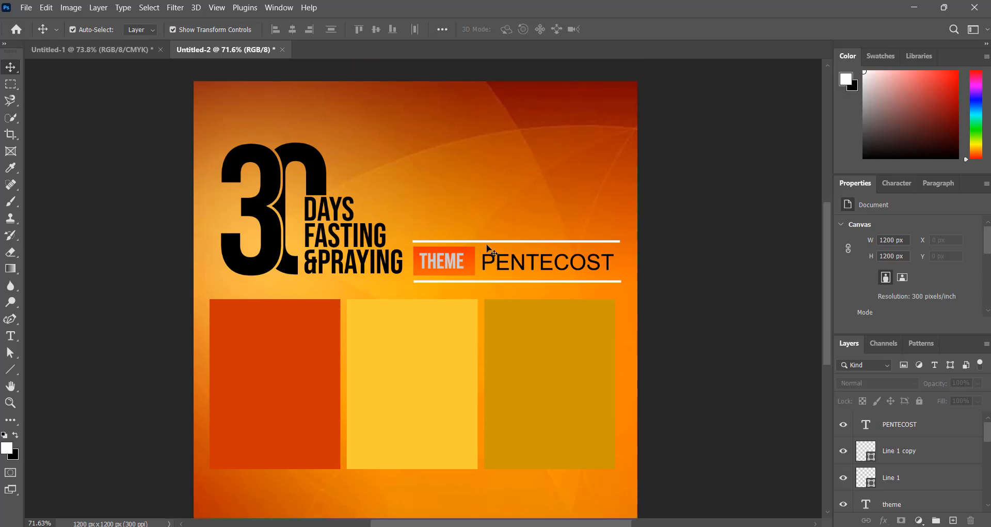
scroll(471, 256, "down", 1)
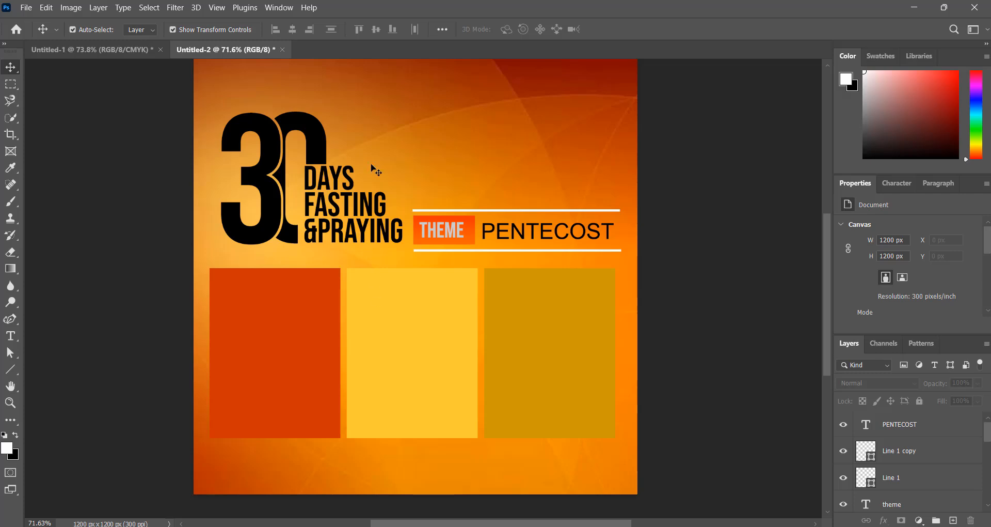
Place the file "Pst 01" from the PNG folder on drive D as a linked image.
left_click(26, 7)
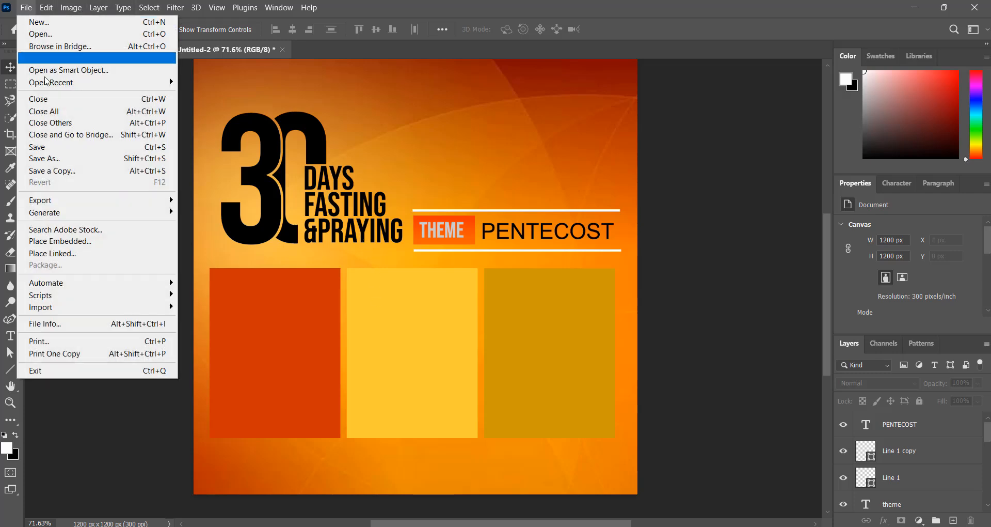
left_click(69, 254)
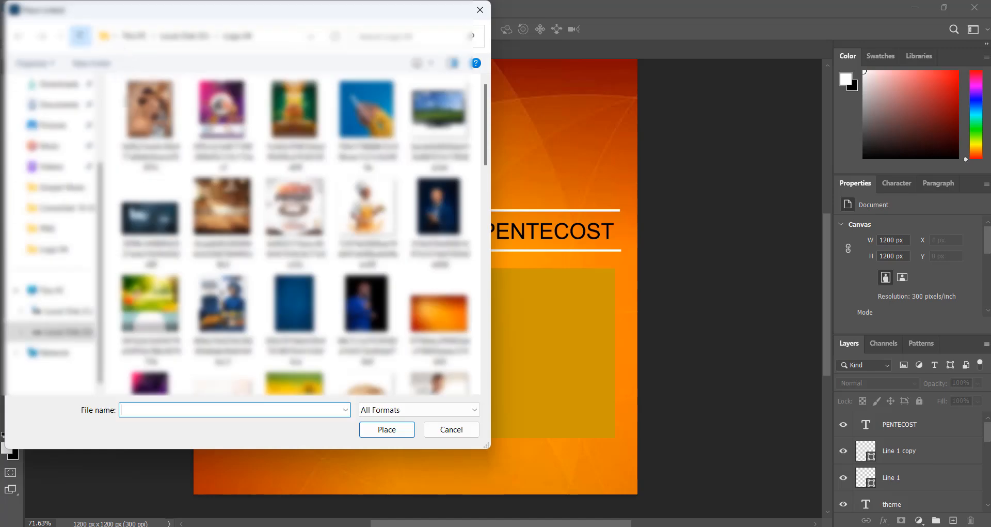
left_click(80, 36)
scroll(191, 243, "down", 4)
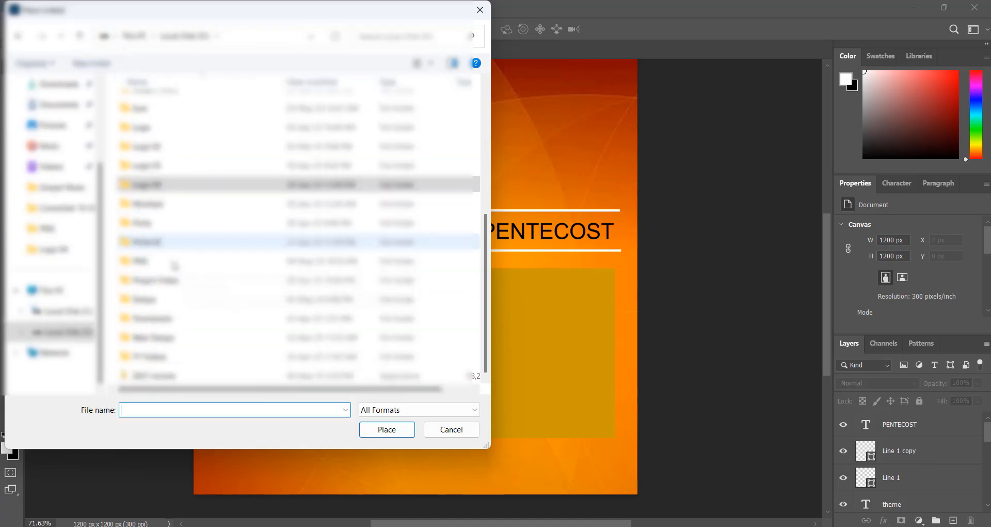
double_click(183, 259)
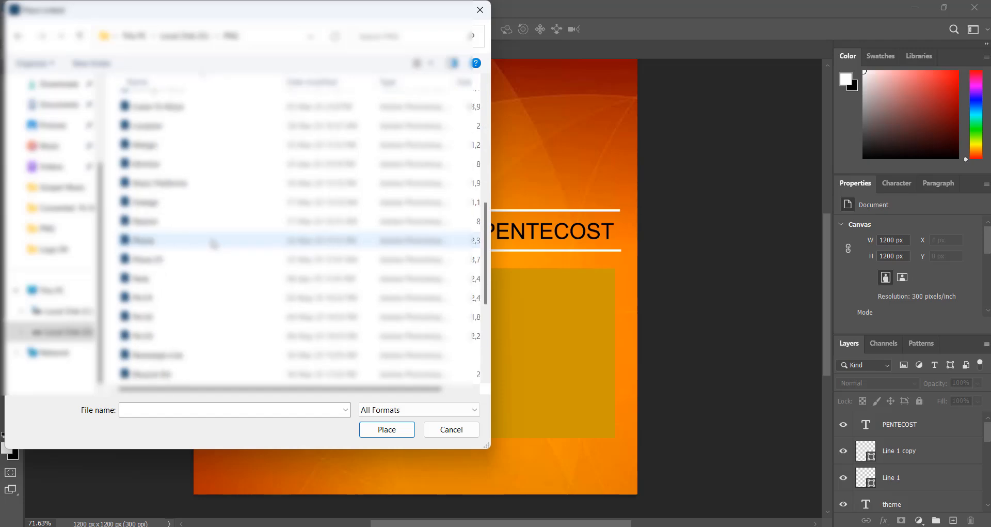
scroll(213, 244, "down", 2)
left_click(176, 185)
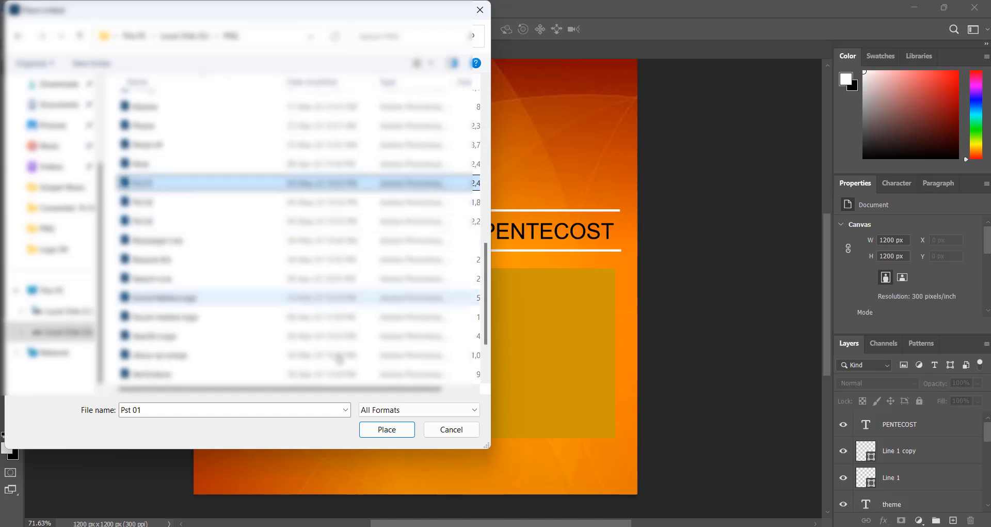
left_click(387, 430)
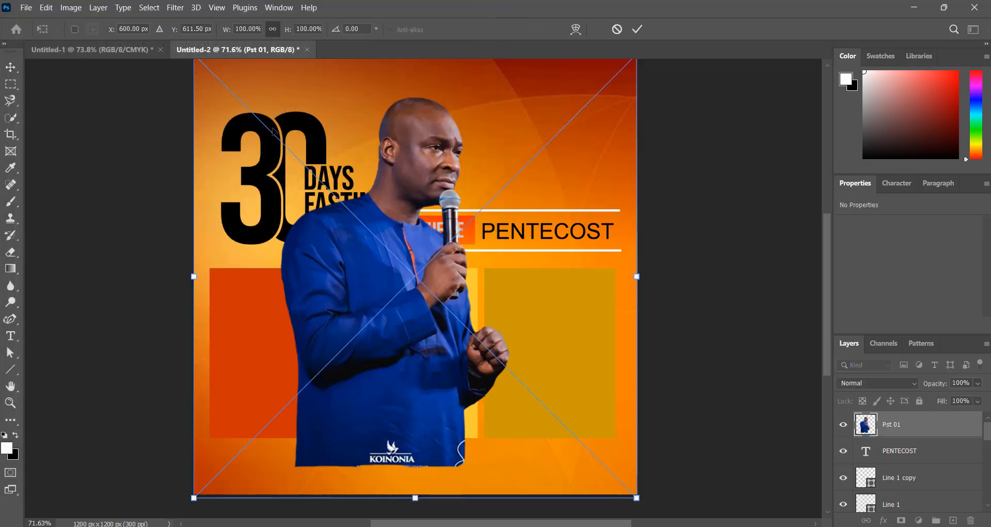
Scale the "Pst 01" image to about 49% and position it over the red frame.
scroll(421, 235, "up", 2)
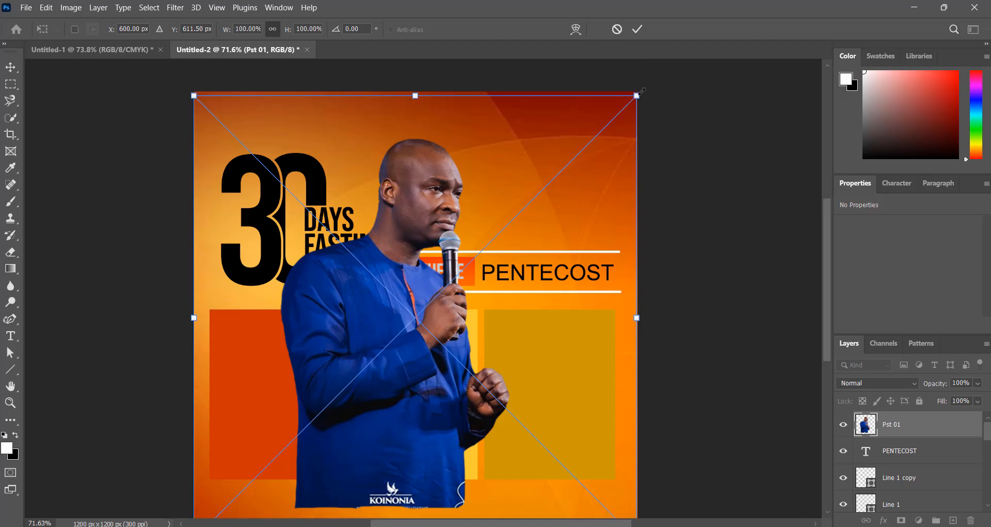
left_click_drag(637, 96, 411, 321)
left_click_drag(287, 392, 269, 381)
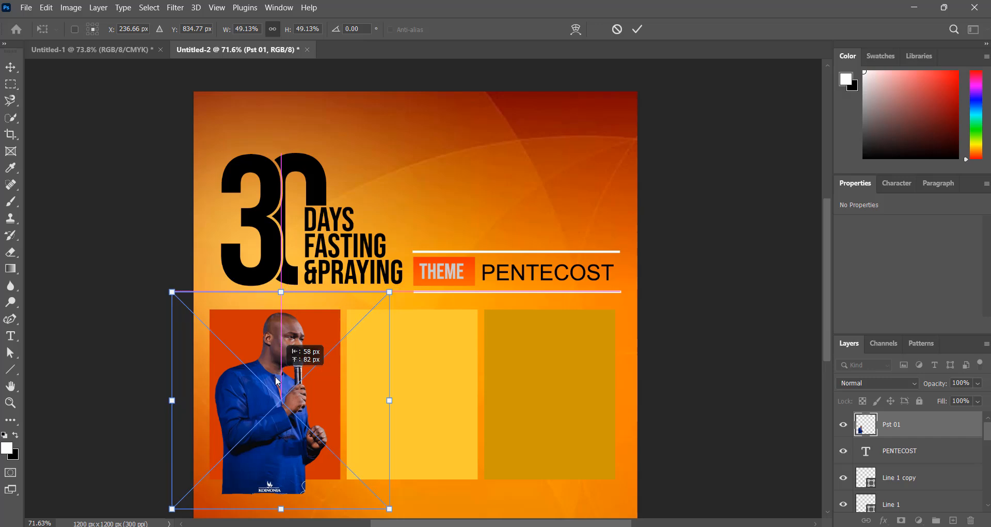
key("Down")
key("Down")
key("Down")
key("Down")
key("Down")
key("Down")
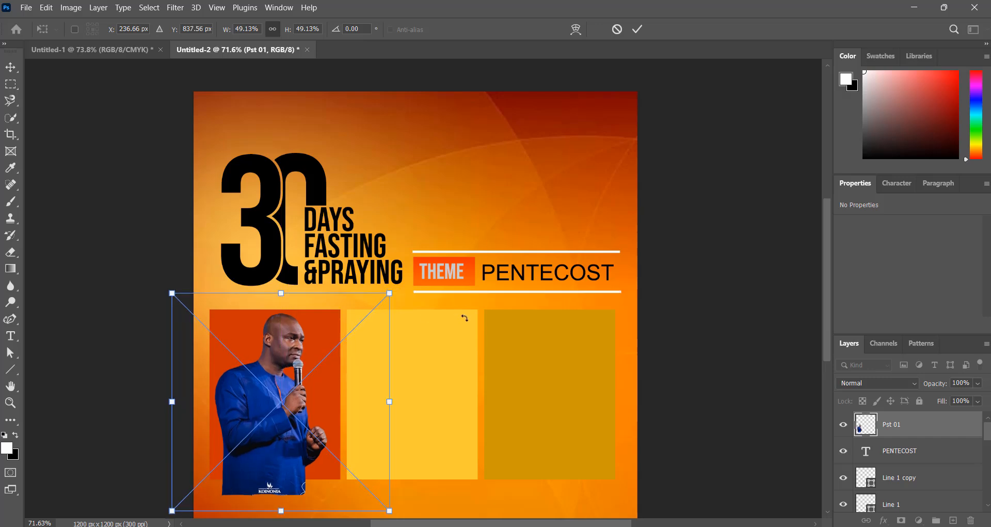
left_click(636, 29)
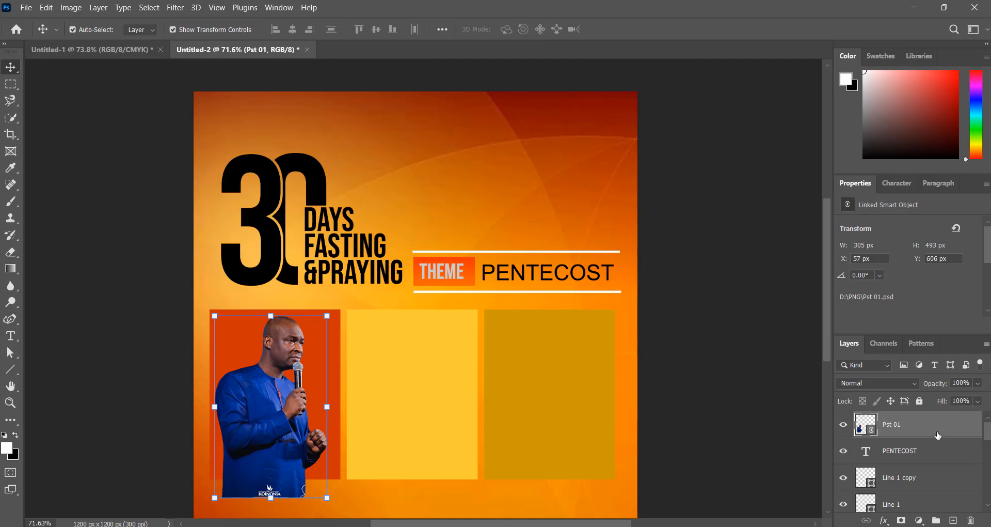
Move the "Pst 01" layer down the layer stack to directly above "Rectangle 1".
left_click_drag(939, 435, 941, 479)
scroll(941, 476, "down", 2)
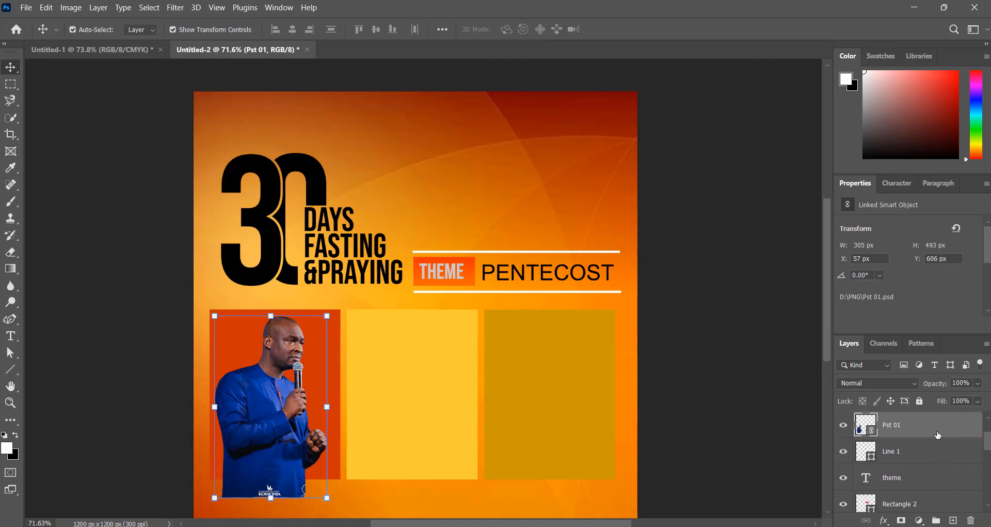
left_click_drag(939, 435, 939, 480)
scroll(939, 477, "down", 2)
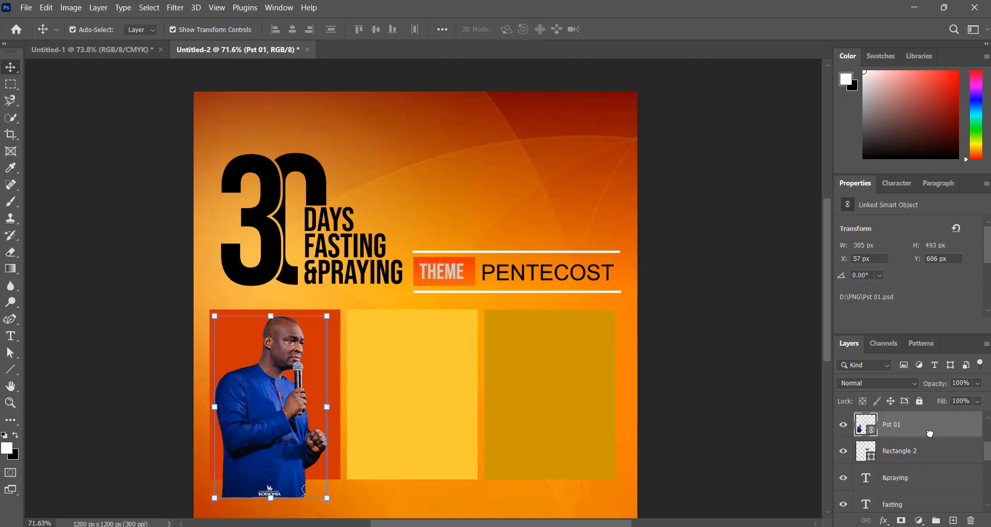
left_click_drag(930, 433, 936, 473)
scroll(935, 472, "down", 1)
left_click_drag(933, 437, 937, 474)
scroll(932, 455, "down", 2)
left_click_drag(930, 435, 935, 486)
scroll(930, 468, "down", 2)
left_click_drag(929, 440, 928, 491)
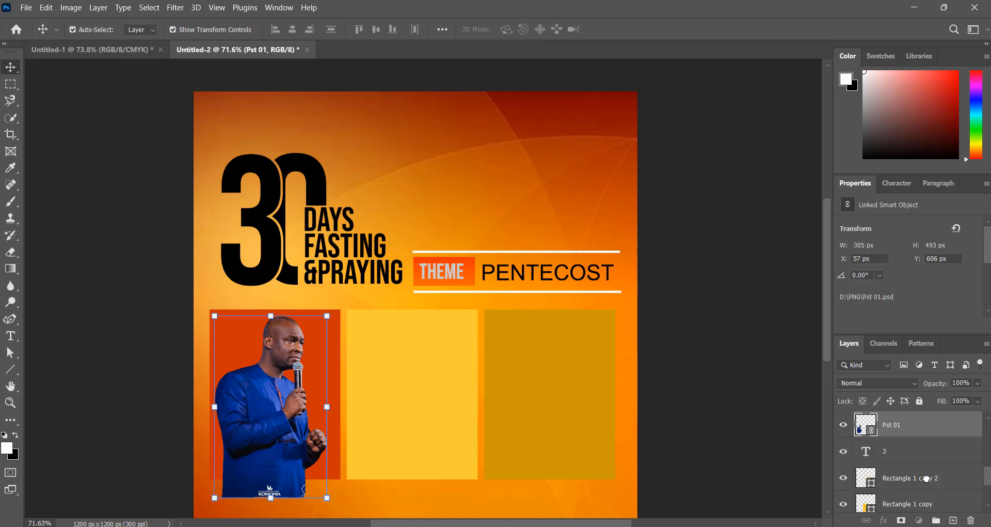
scroll(927, 460, "down", 2)
left_click_drag(925, 436, 922, 469)
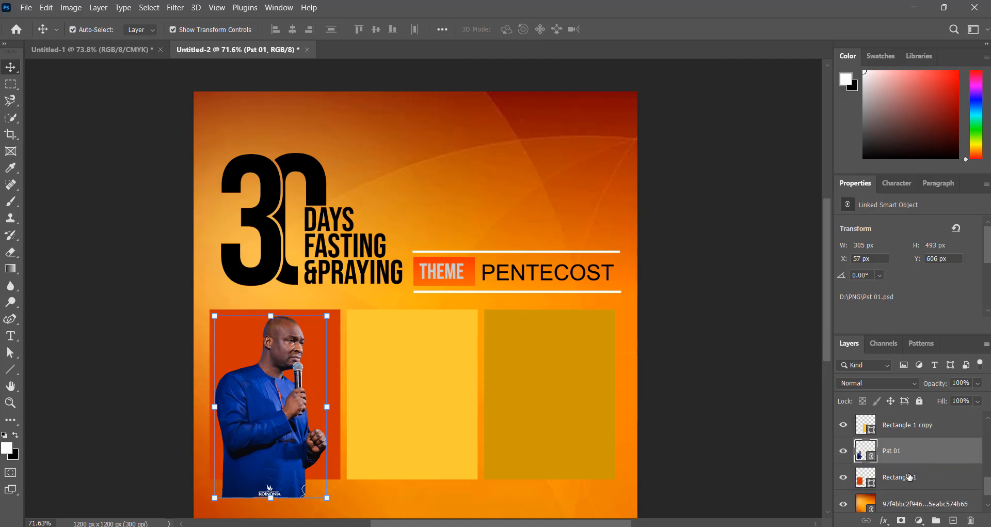
Clip the "Pst 01" layer to the red "Rectangle 1" frame with a clipping mask.
left_click(910, 476)
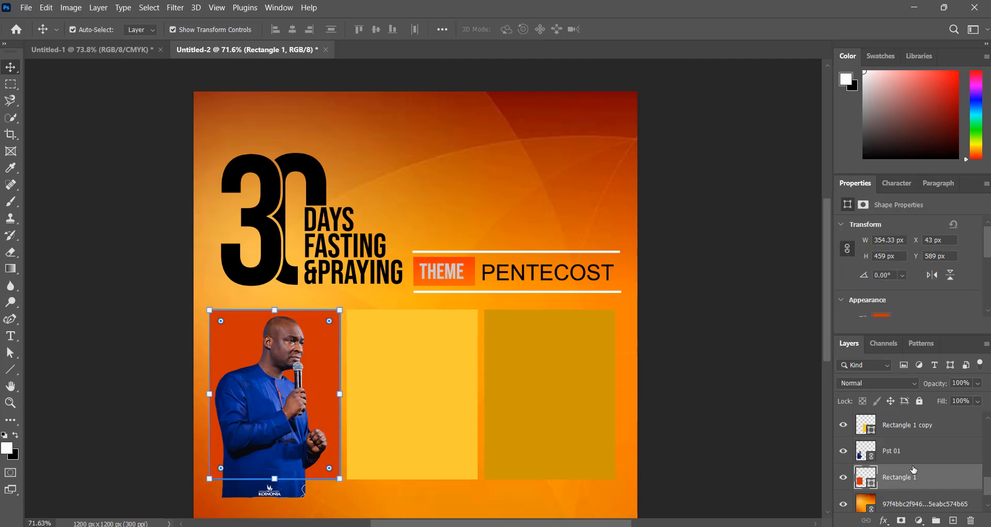
left_click(912, 454)
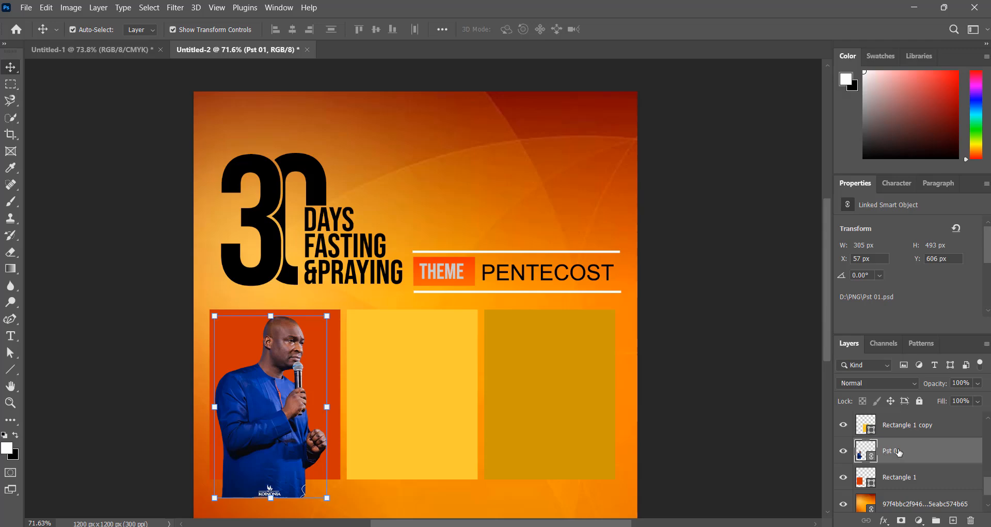
right_click(899, 452)
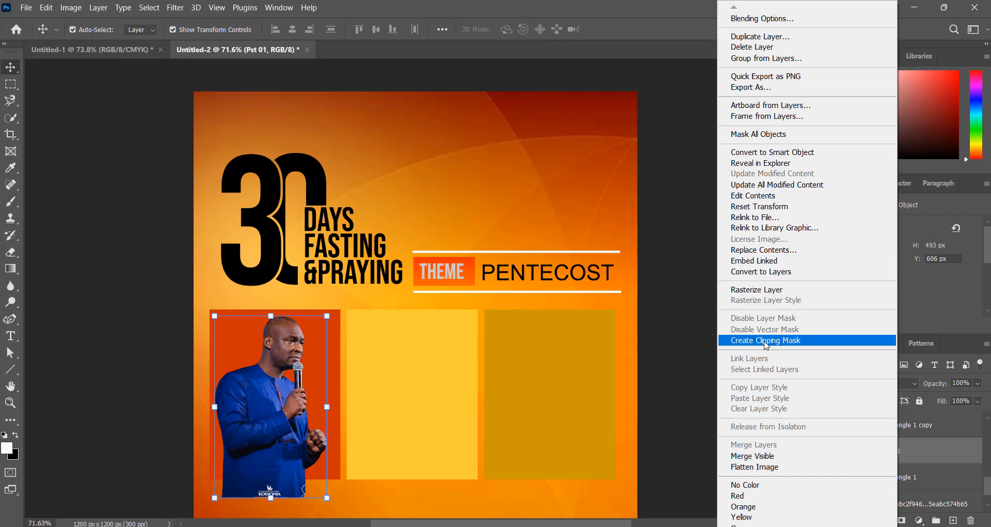
left_click(780, 340)
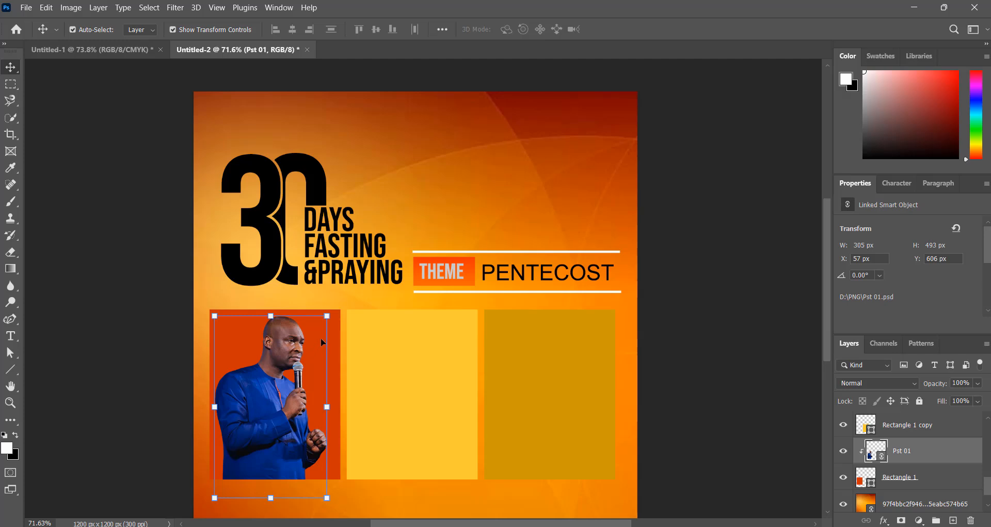
Enlarge the clipped "Pst 01" image to 50% and shift it slightly lower within the red frame.
left_click(327, 319)
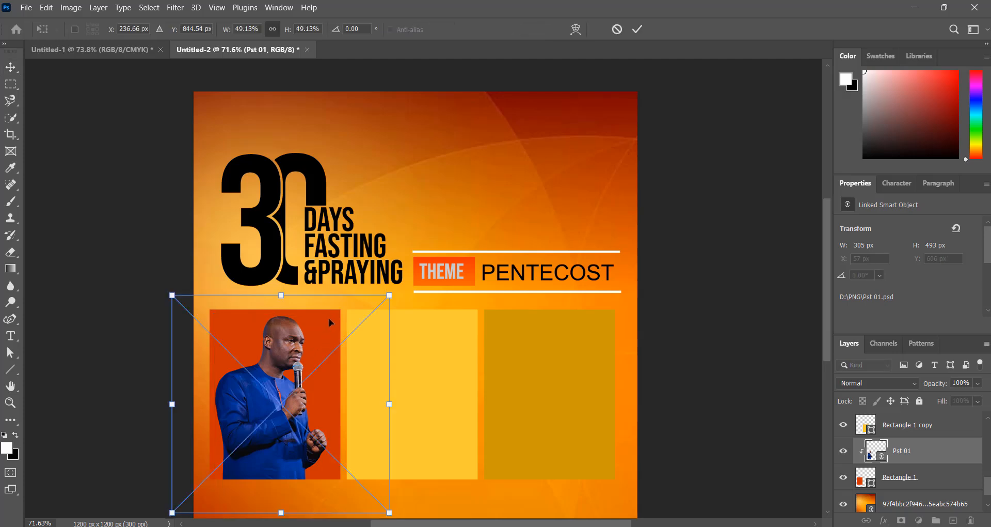
left_click_drag(390, 295, 397, 293)
left_click_drag(295, 412, 291, 411)
left_click_drag(392, 423, 394, 424)
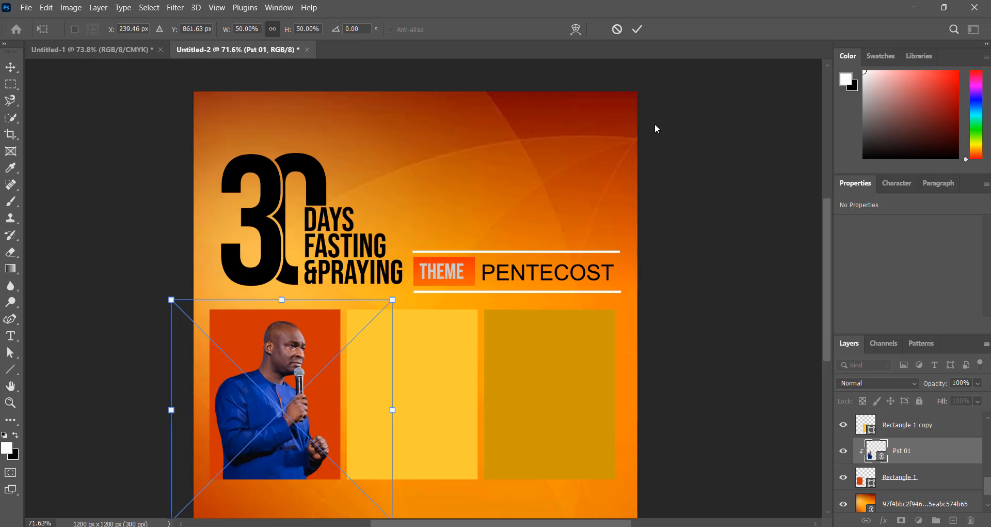
left_click(637, 29)
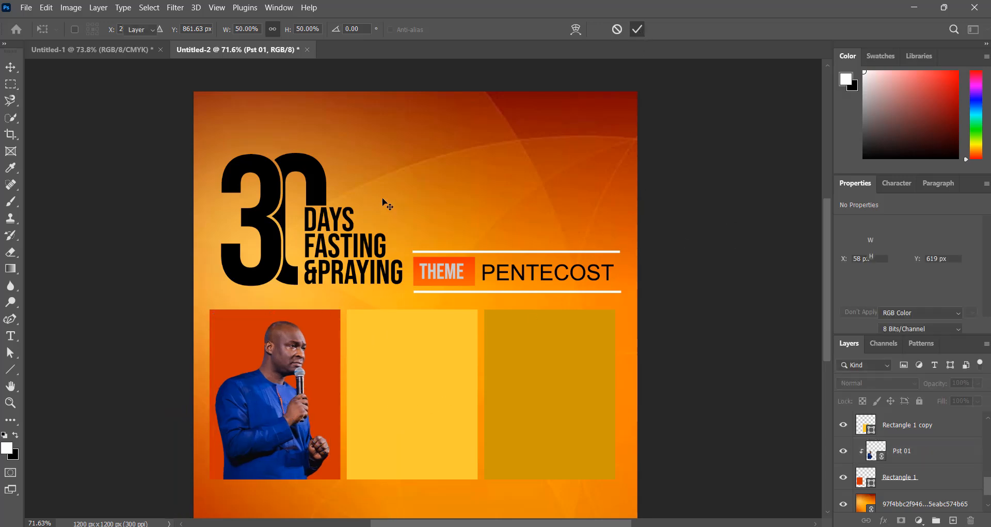
Place the file "Pst 02" from the PNG folder as a linked image.
left_click(26, 8)
left_click(59, 253)
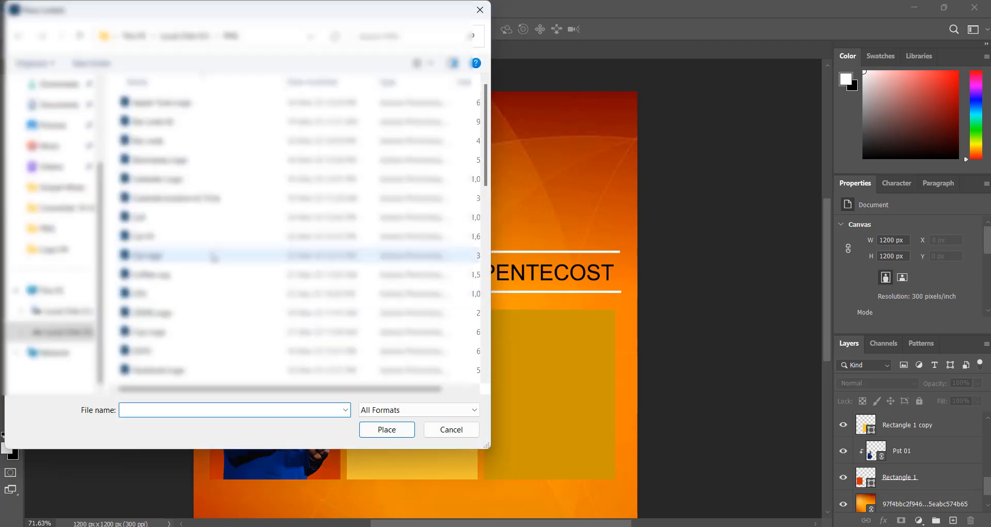
scroll(213, 256, "down", 6)
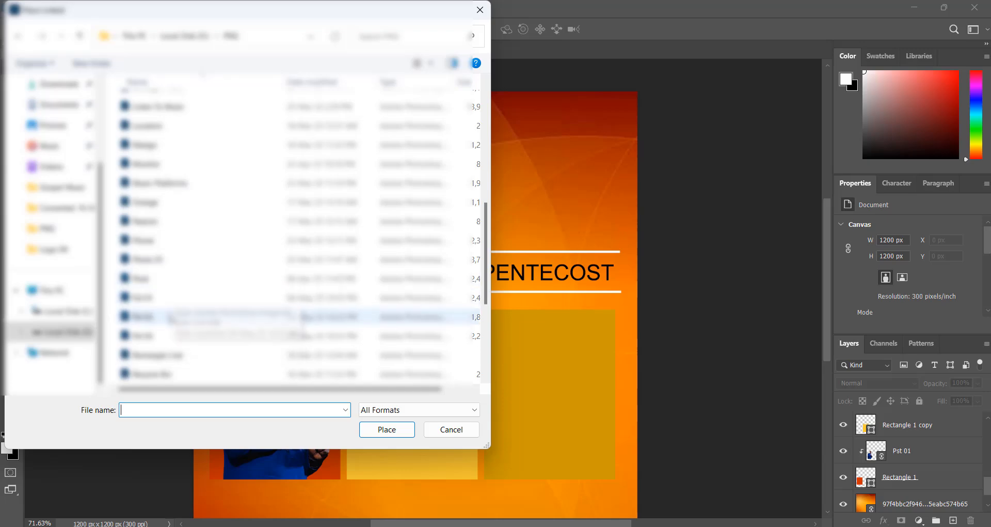
left_click(169, 317)
left_click(382, 430)
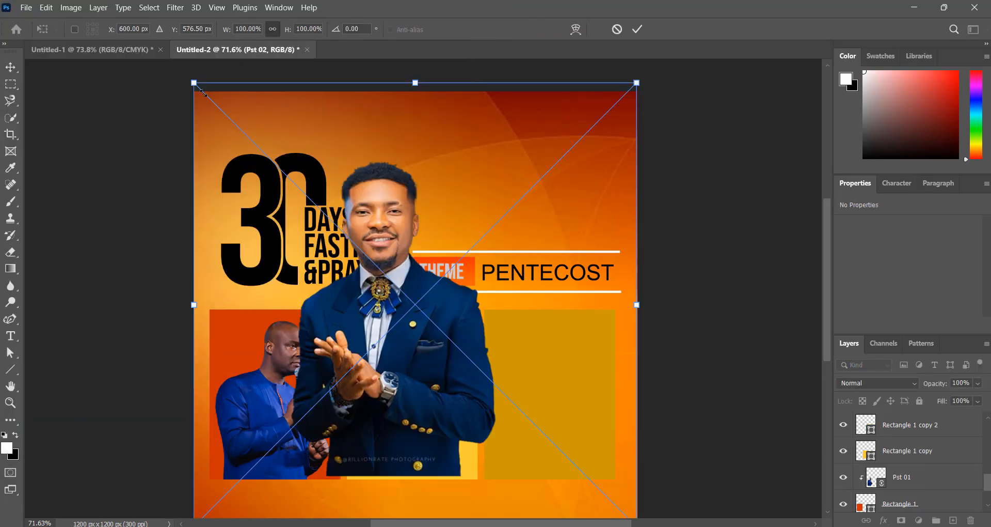
Scale the placed "Pst 02" image to about 58% and position it over the yellow middle frame.
left_click_drag(202, 92, 408, 298)
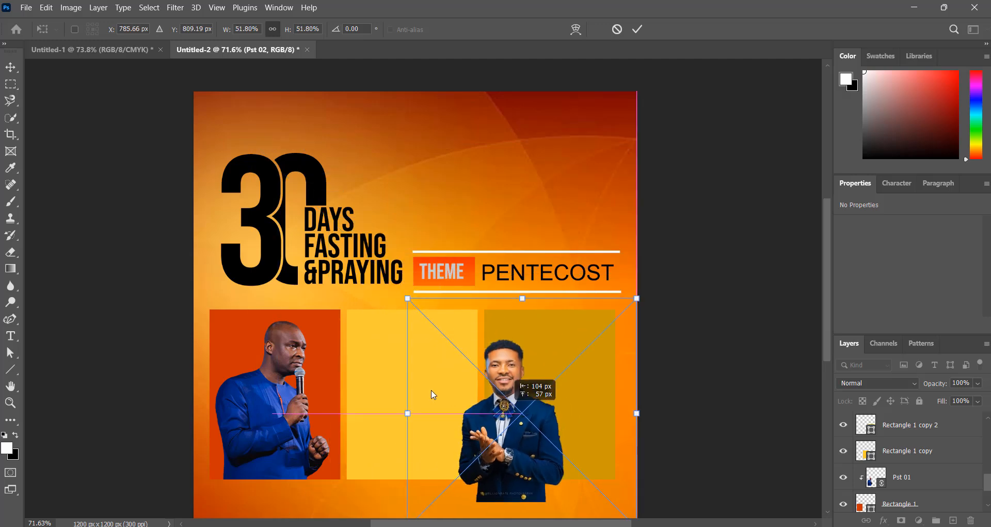
left_click_drag(433, 395, 330, 375)
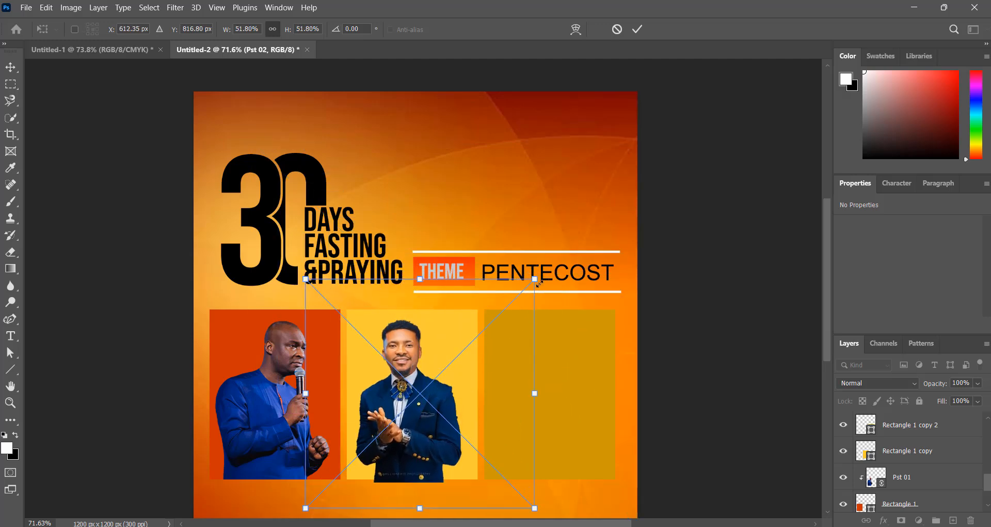
left_click_drag(539, 282, 562, 251)
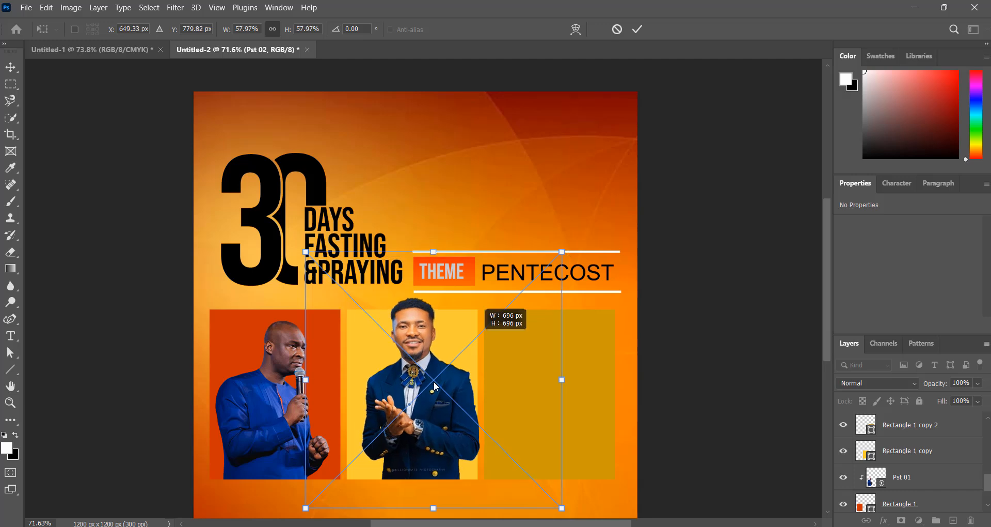
left_click_drag(425, 405, 414, 418)
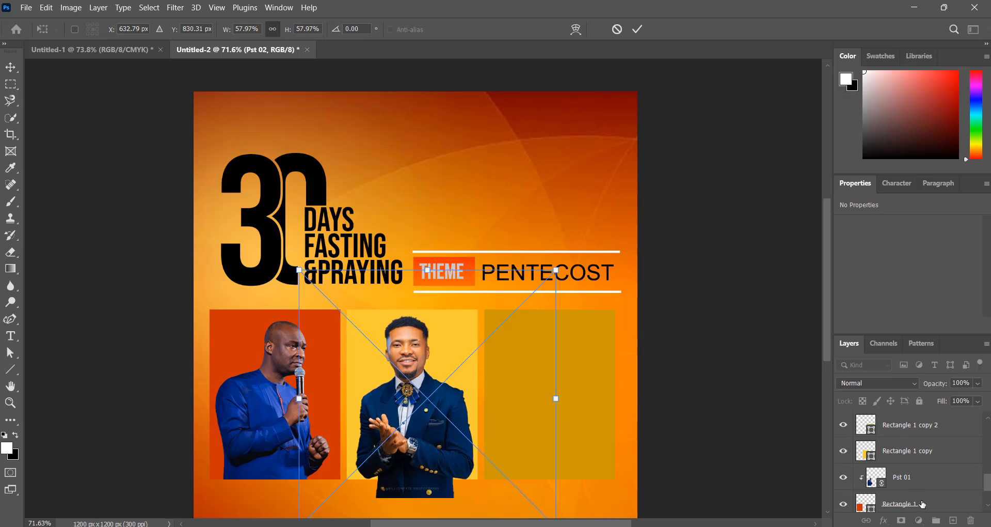
Move the "Pst 02" layer down the layer stack to directly above "Rectangle 1 copy".
scroll(914, 464, "up", 6)
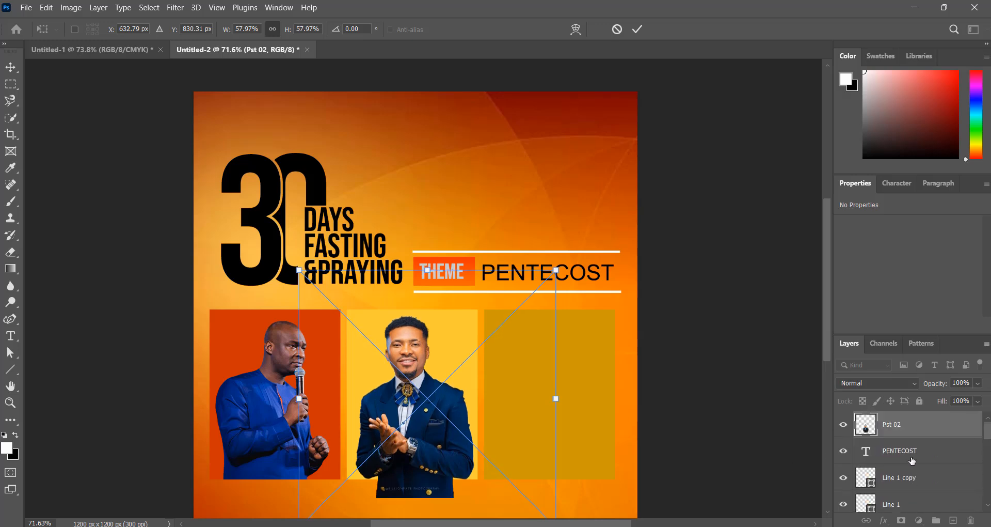
left_click_drag(908, 434, 918, 480)
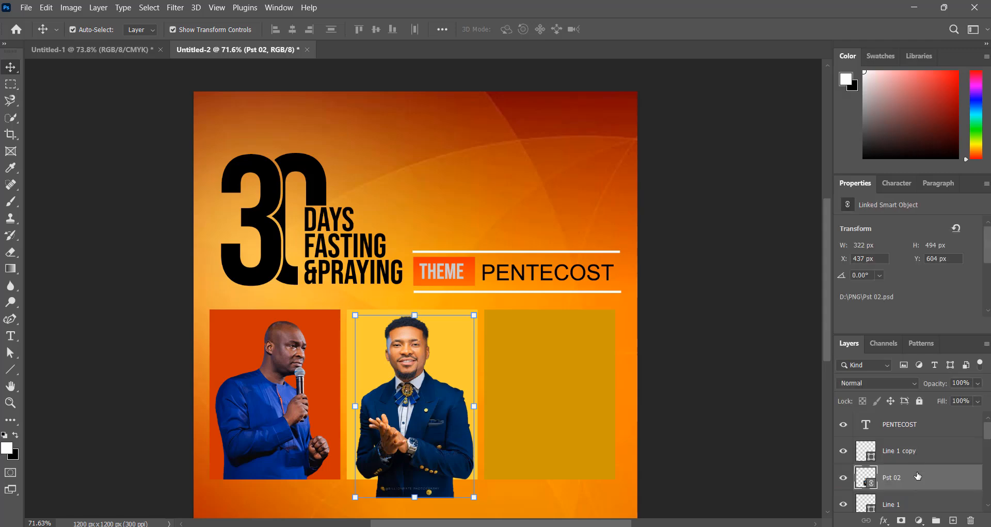
scroll(917, 434, "down", 3)
scroll(914, 416, "down", 5)
left_click(918, 448)
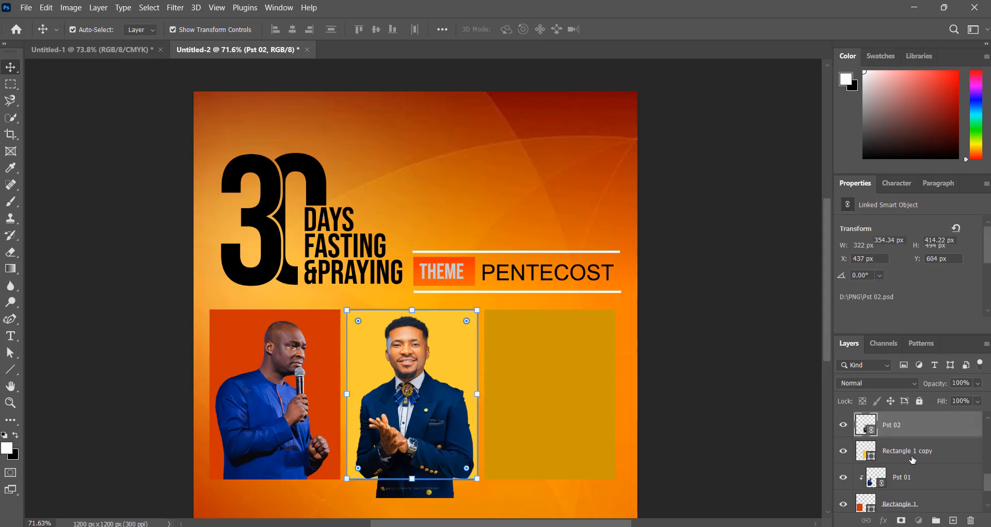
Clip the "Pst 02" layer to the yellow "Rectangle 1 copy" frame with a clipping mask.
left_click(918, 428)
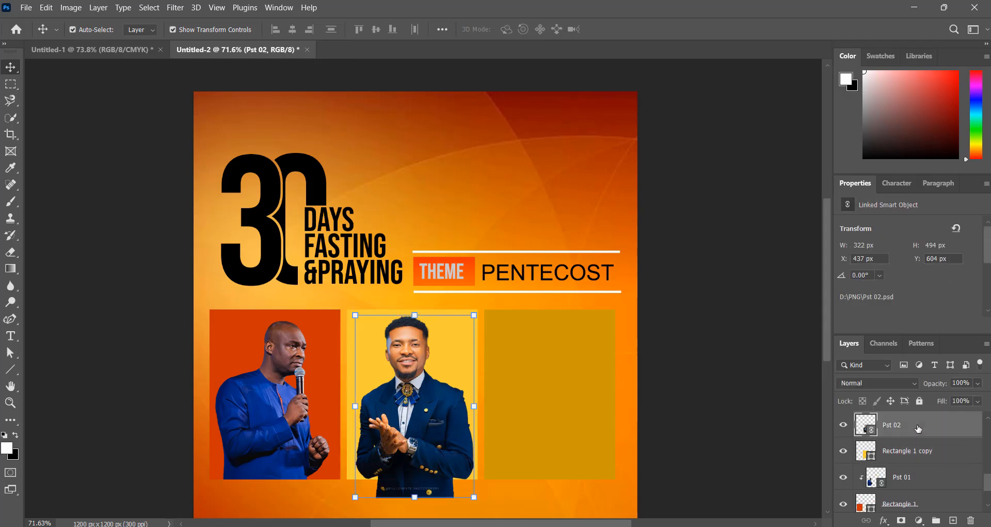
right_click(918, 428)
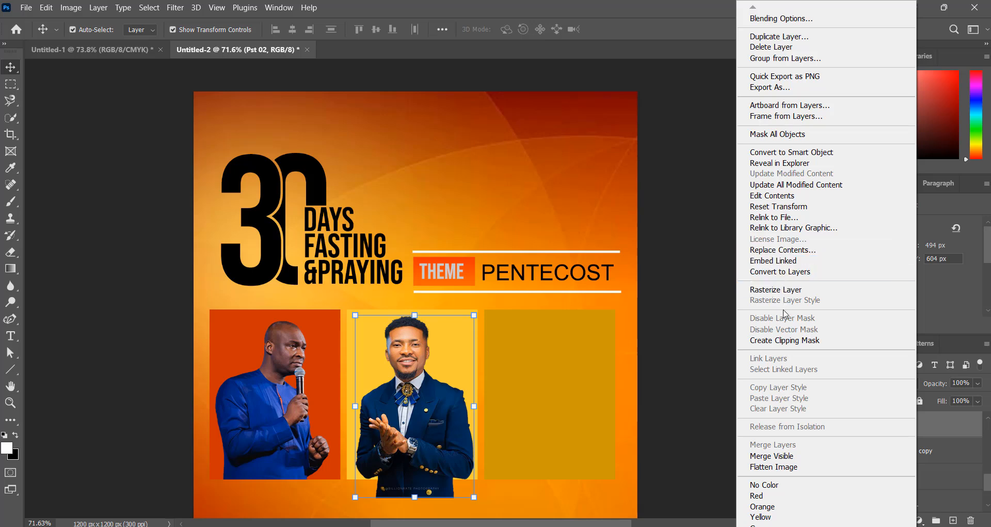
left_click(785, 340)
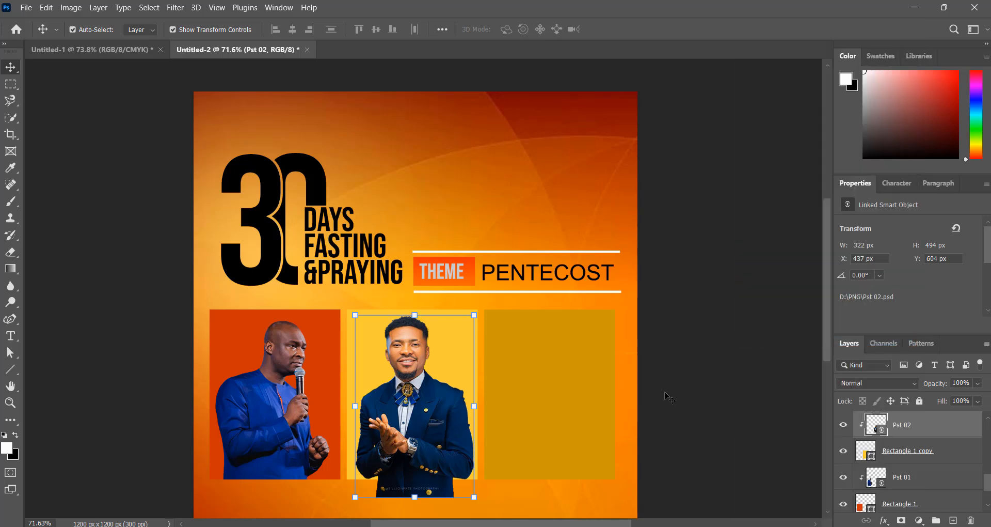
left_click(718, 390)
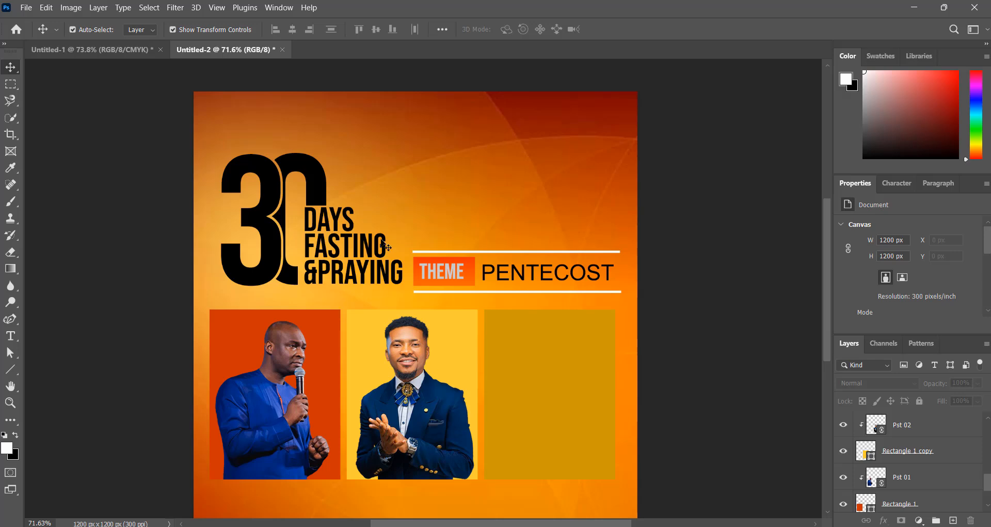
Place the file "Pst 03" from the PNG folder as a linked image, scaled to about 56% over the dark yellow frame.
left_click(26, 8)
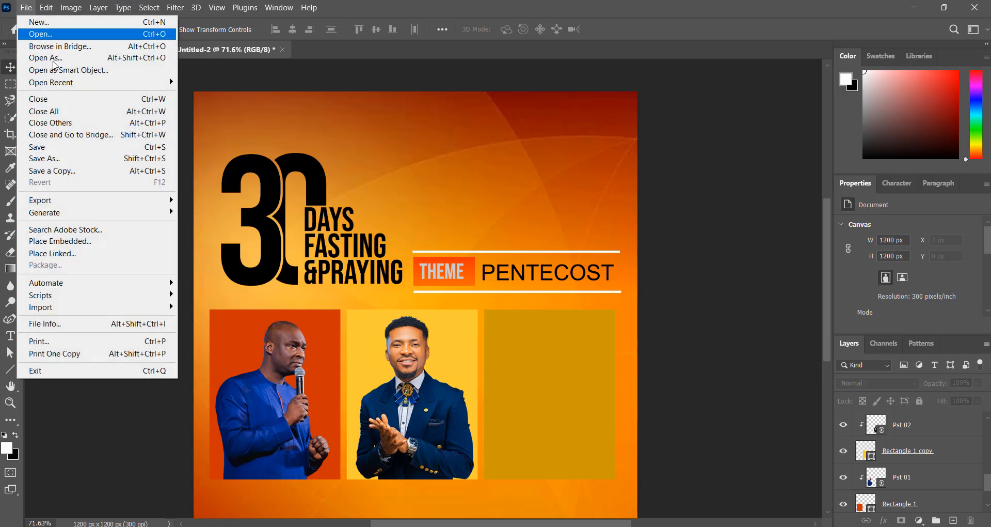
left_click(63, 254)
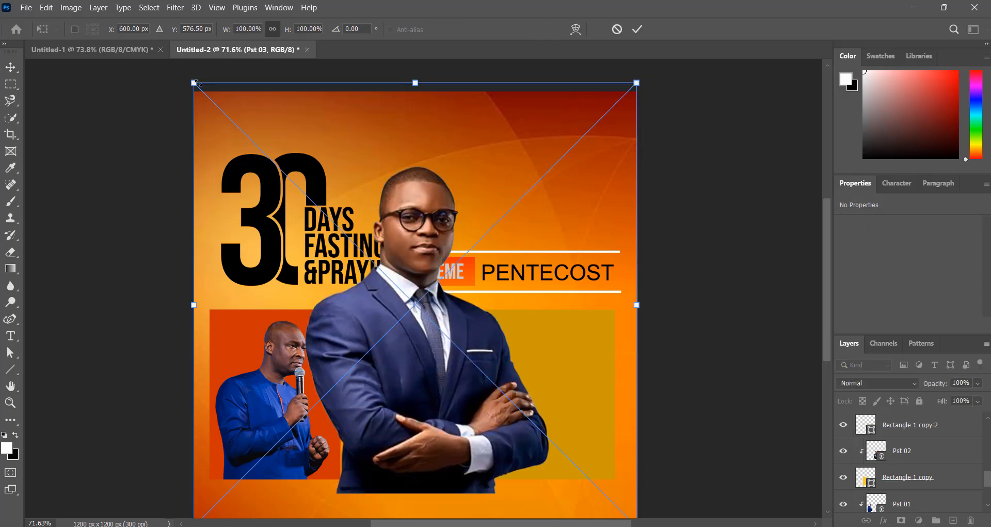
left_click_drag(196, 83, 390, 279)
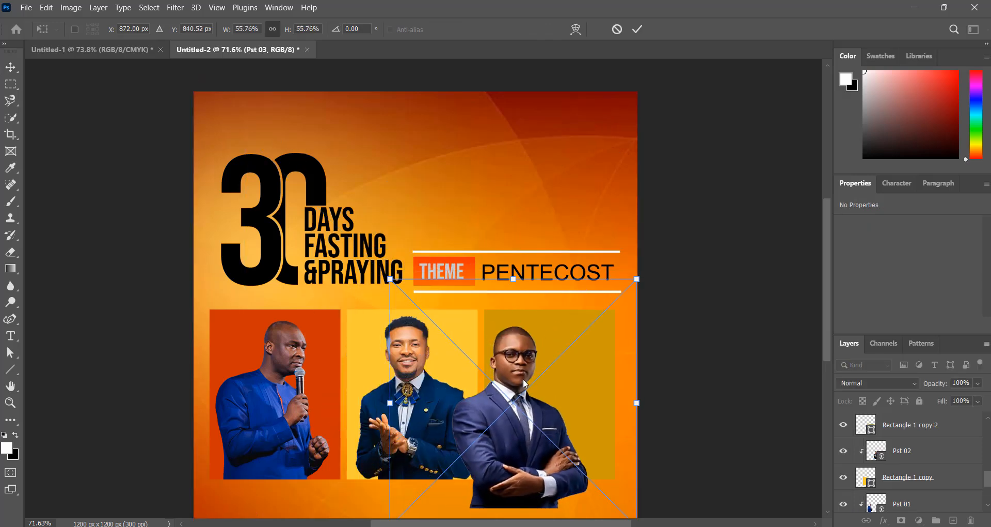
left_click_drag(524, 383, 552, 383)
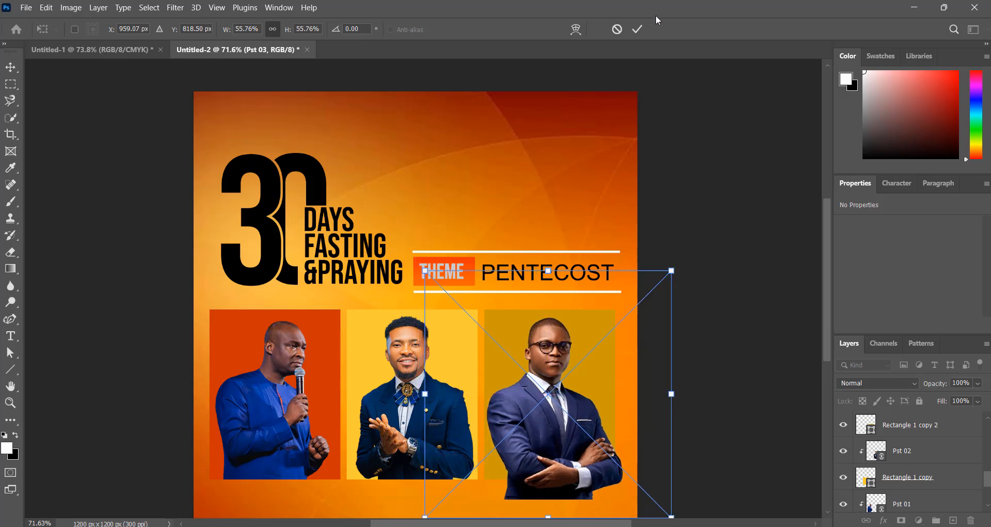
left_click(639, 29)
Move the "Pst 03" layer down the layer stack to directly above "Rectangle 1 copy 2".
scroll(910, 429, "up", 5)
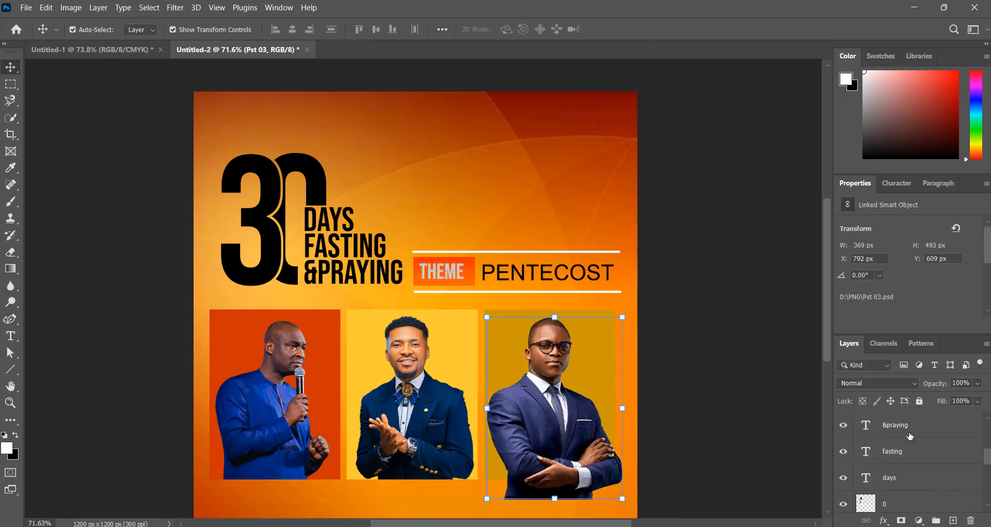
scroll(912, 429, "up", 1)
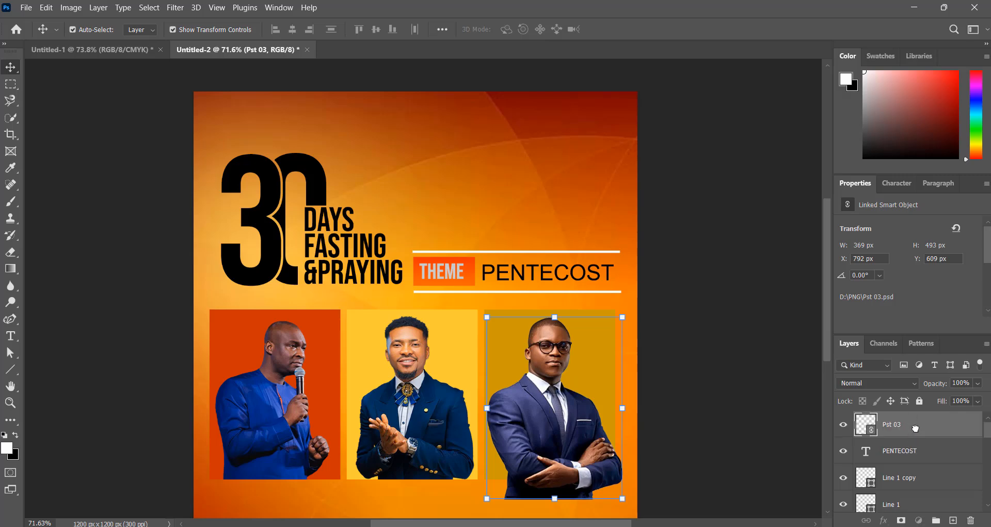
left_click_drag(915, 428, 924, 482)
left_click(919, 478)
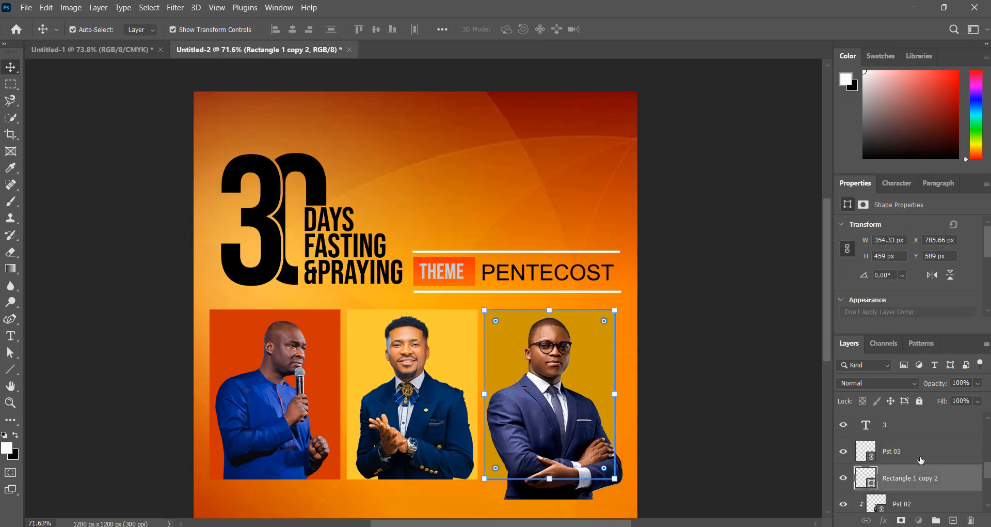
Clip the "Pst 03" layer to the dark yellow "Rectangle 1 copy 2" frame and nudge the image slightly right.
left_click(921, 457)
right_click(920, 456)
left_click(784, 339)
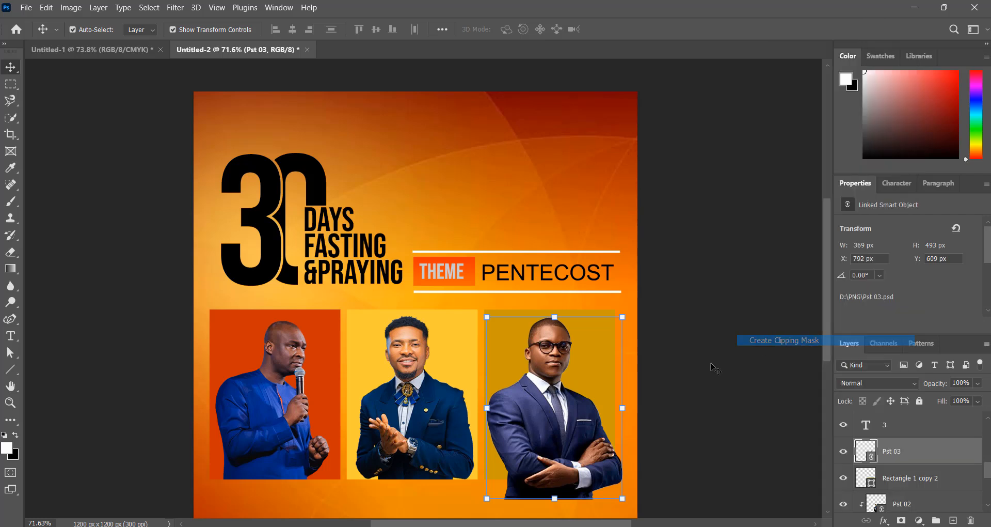
left_click(718, 361)
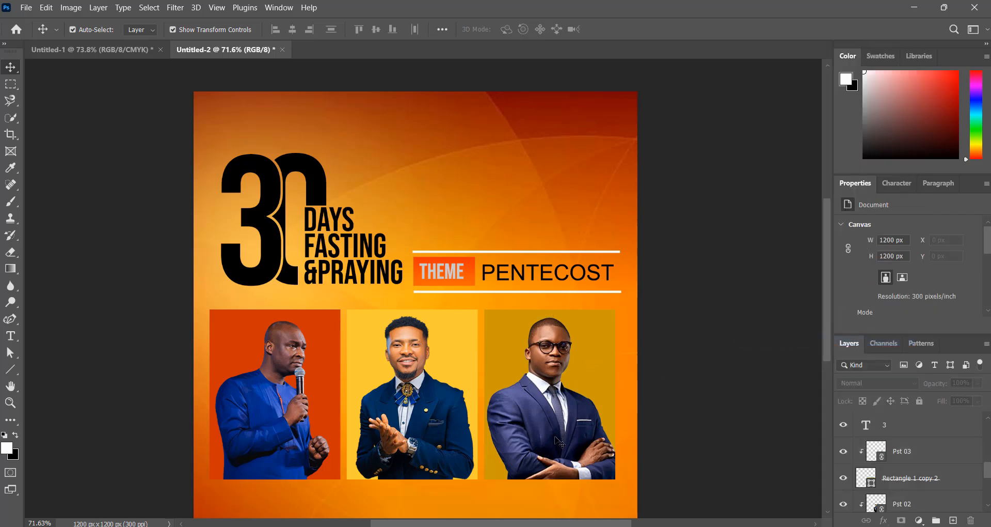
left_click(558, 436)
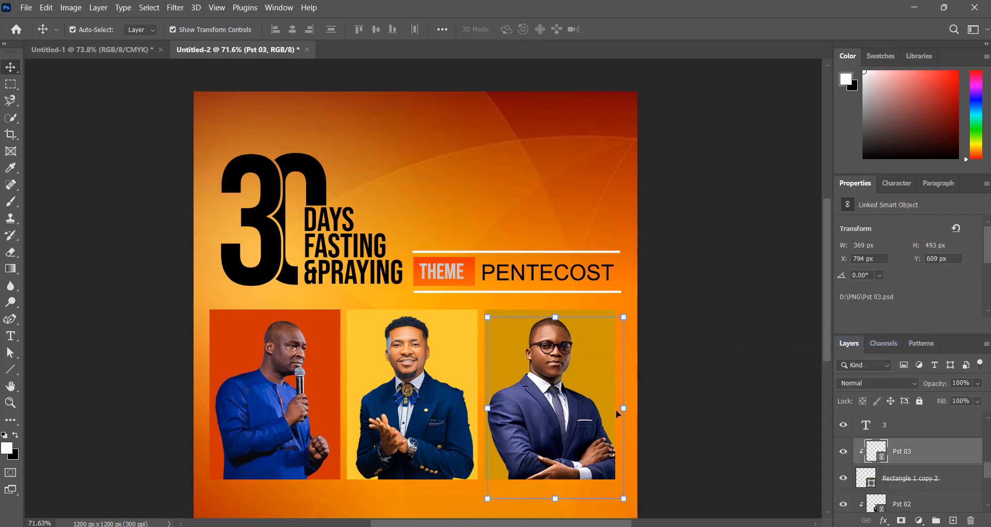
left_click(697, 287)
Place the file "Social medias logo" from the PNG folder as a linked image.
scroll(652, 278, "down", 1)
scroll(652, 277, "down", 1)
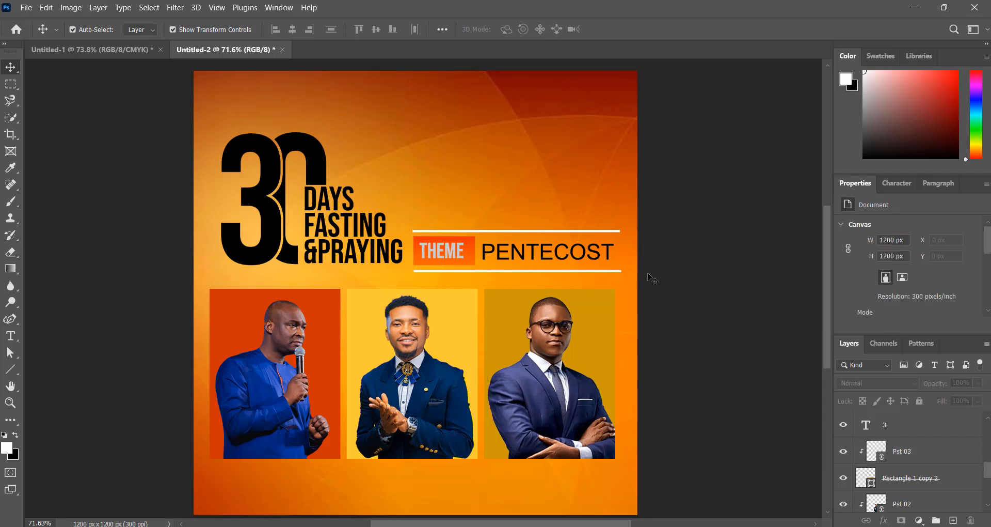
scroll(645, 276, "up", 1)
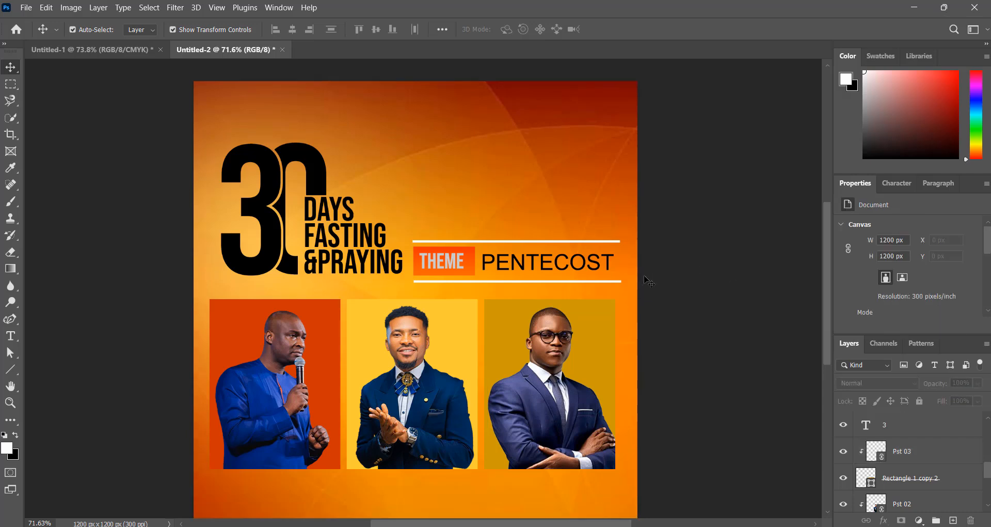
scroll(644, 276, "down", 1)
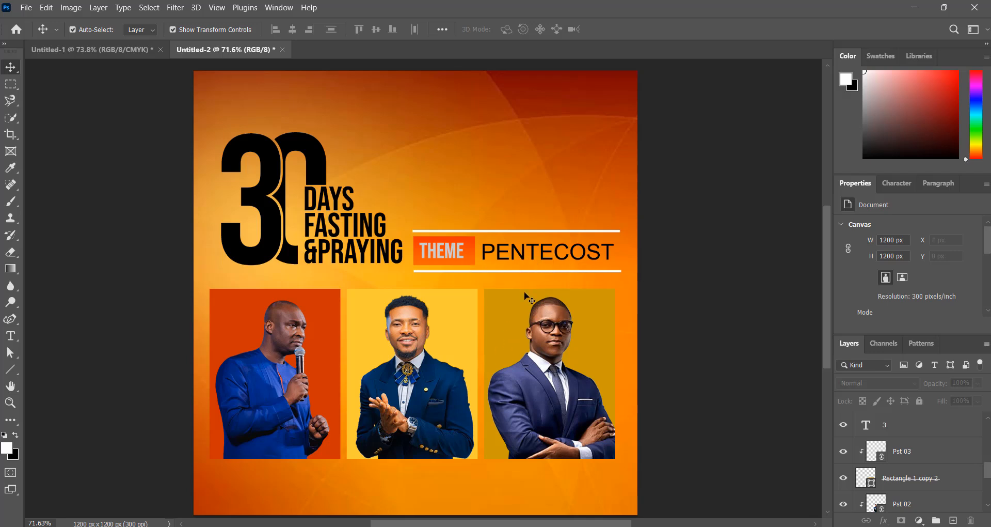
left_click(26, 7)
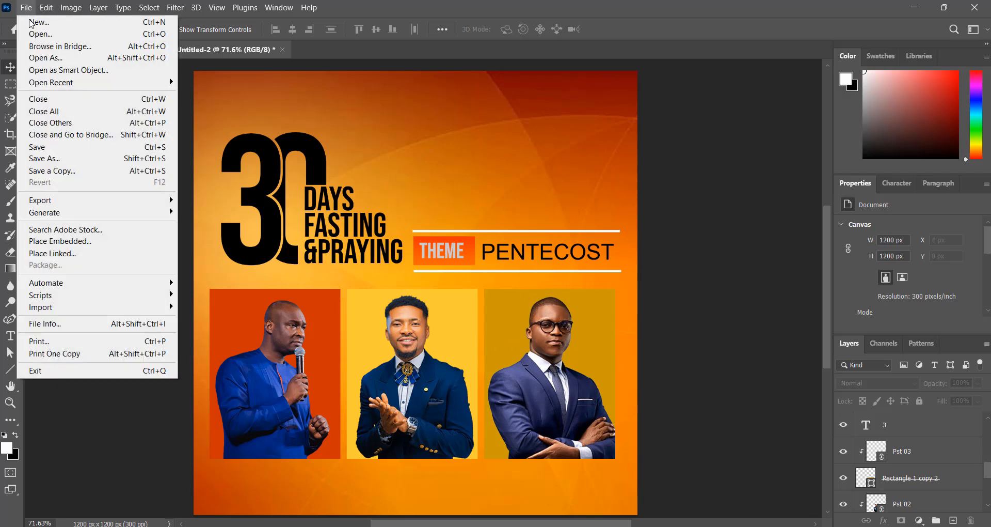
left_click(54, 254)
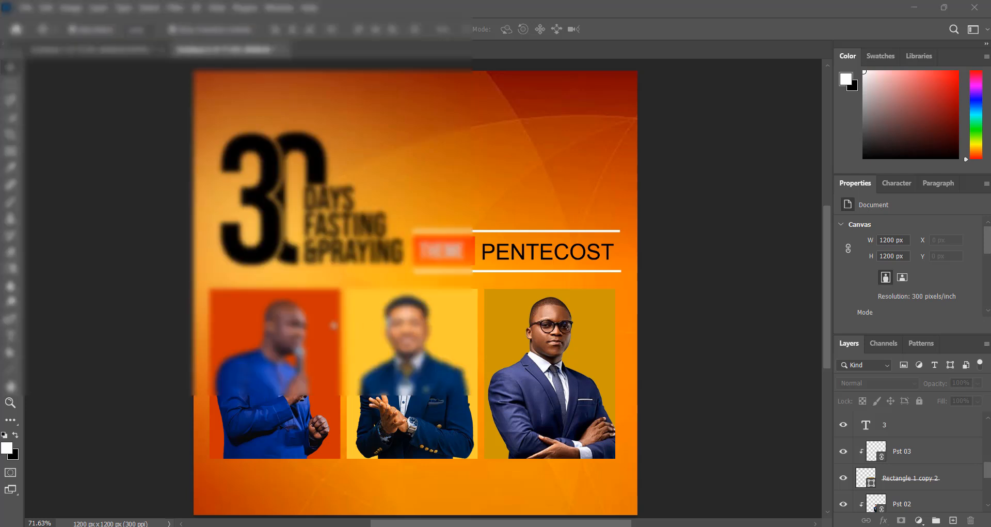
scroll(216, 259, "down", 5)
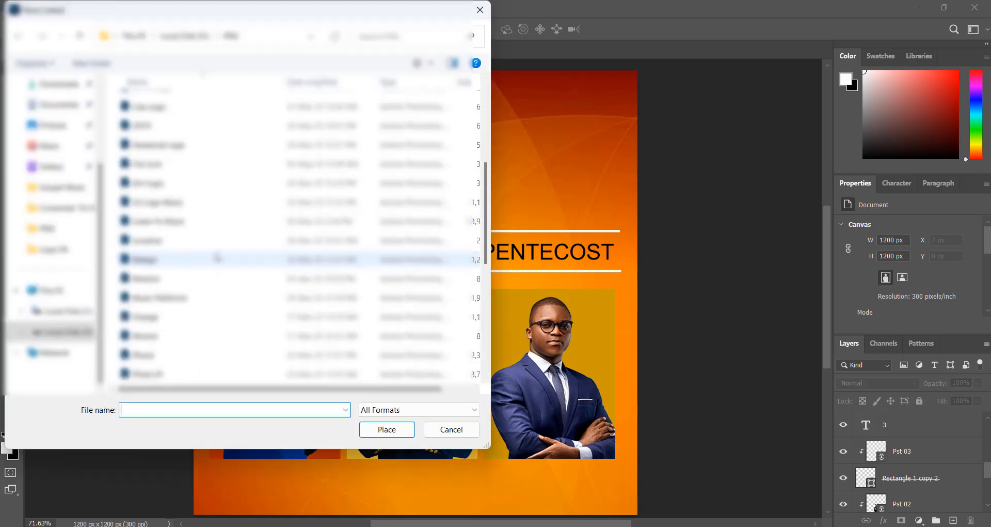
scroll(212, 279, "down", 1)
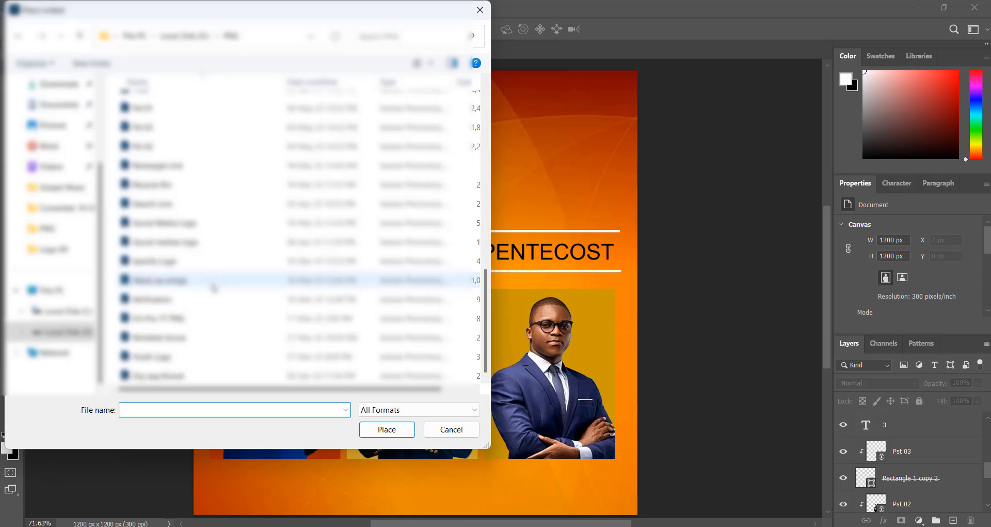
left_click(210, 243)
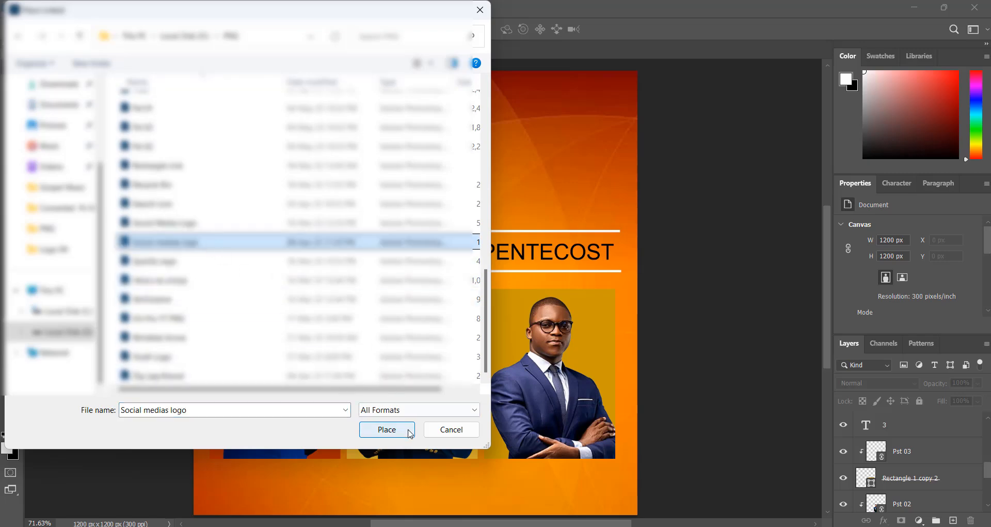
left_click(393, 429)
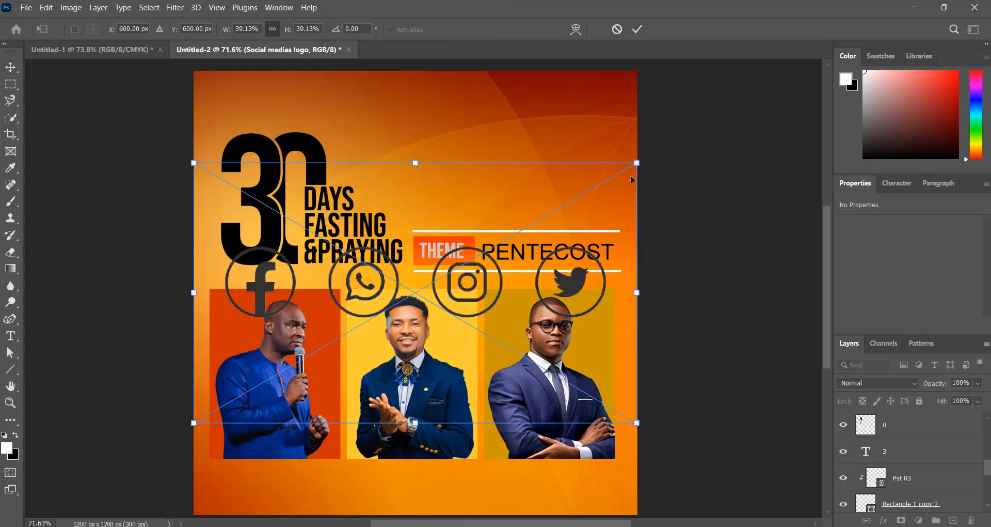
Shrink the social media icons to about 338 px wide and position them below the pastor frames.
left_click_drag(638, 166, 576, 491)
scroll(572, 328, "down", 3)
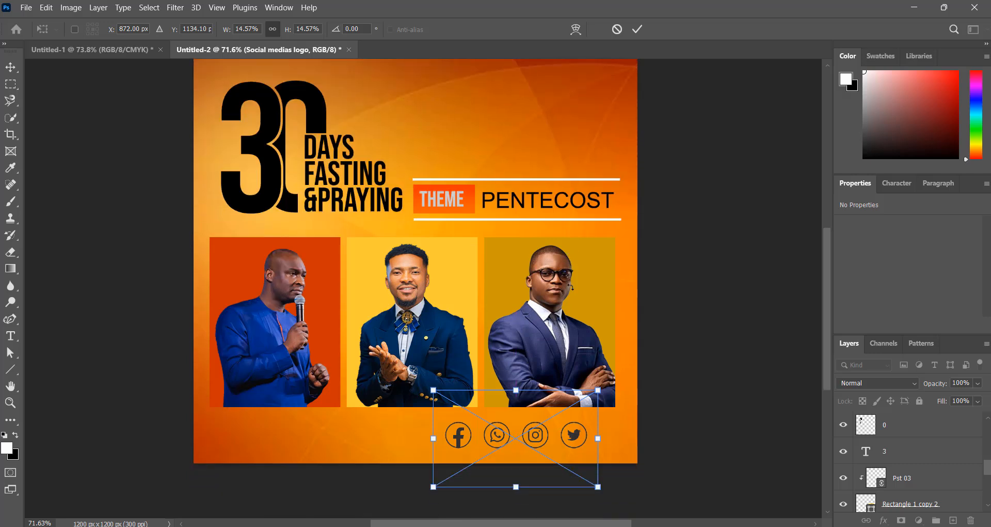
left_click_drag(601, 381, 580, 392)
left_click(639, 30)
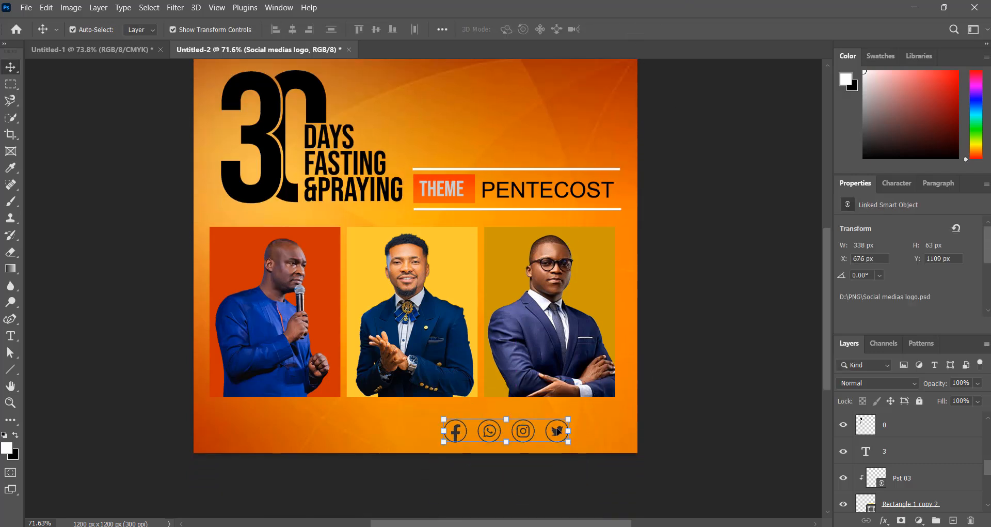
Reduce the social media icons to about 283 px wide and move them beneath the dark yellow frame, near its right edge.
left_click_drag(571, 432, 597, 372)
left_click(604, 439)
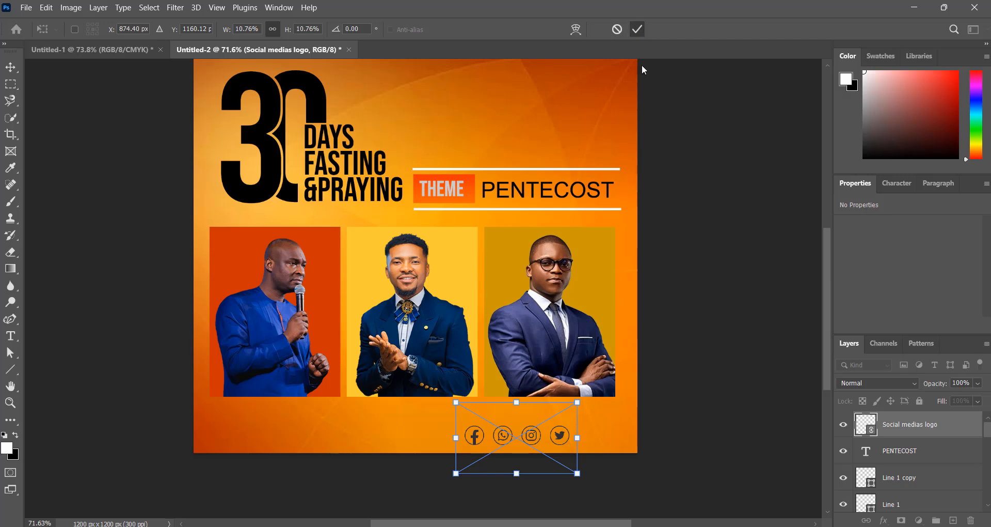
key("Return")
left_click_drag(565, 439, 603, 428)
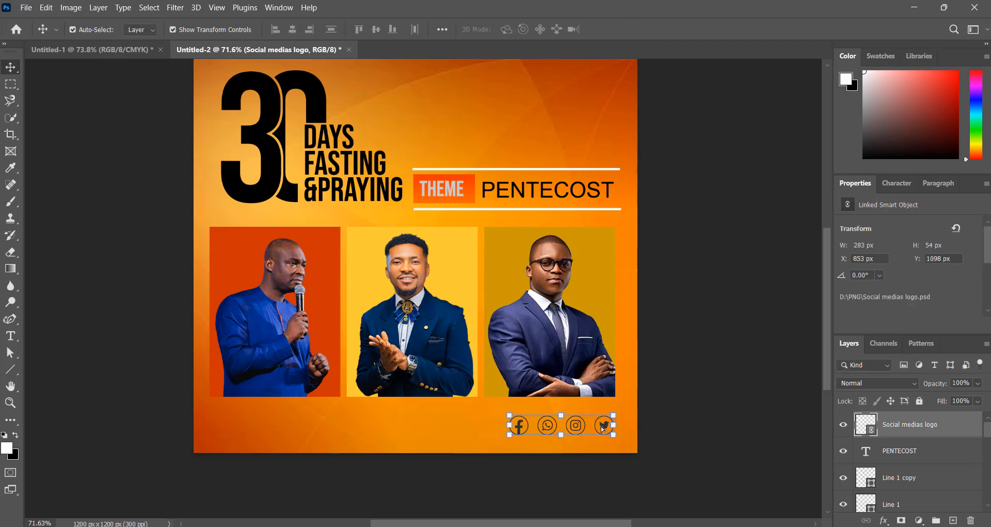
Turn the social media icons white with a Hue/Saturation adjustment, raising Lightness to its maximum.
key("ctrl+u")
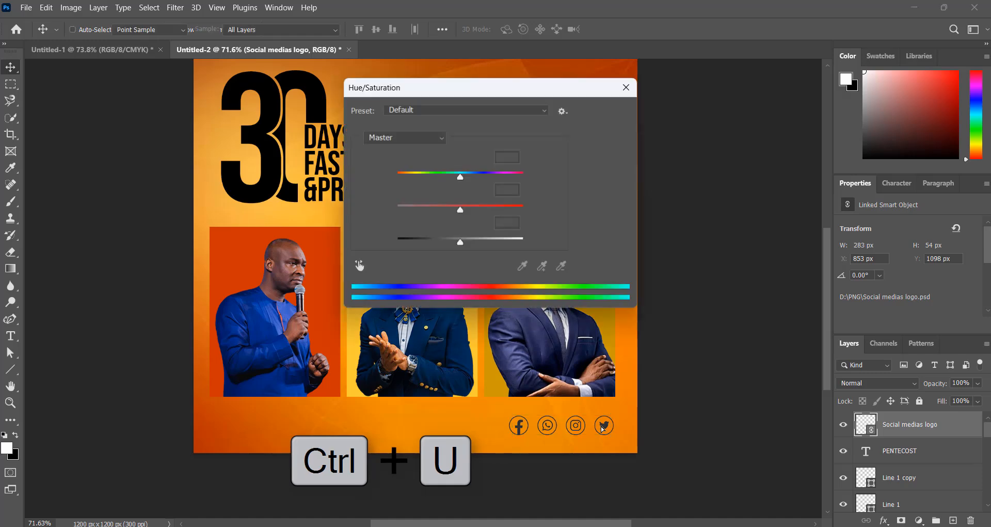
left_click_drag(461, 246, 524, 242)
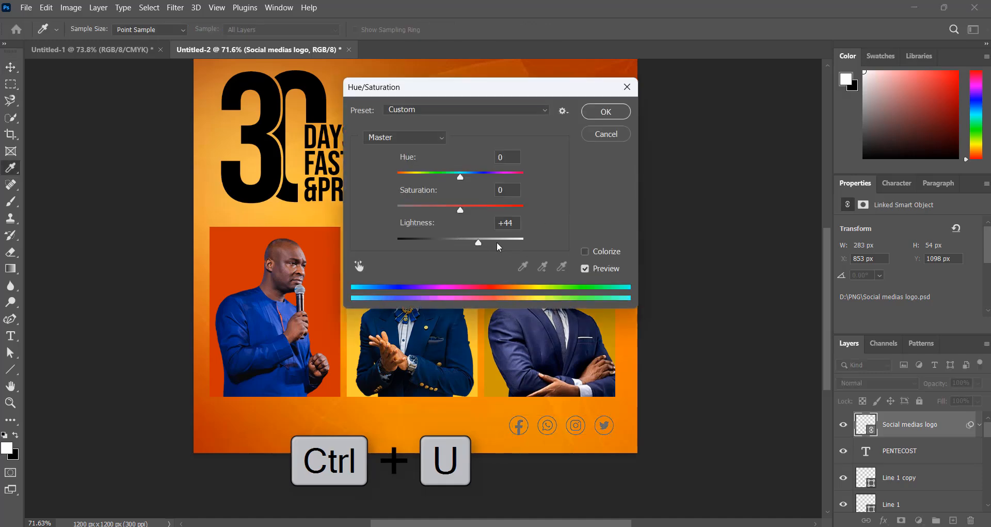
left_click(630, 118)
key("v")
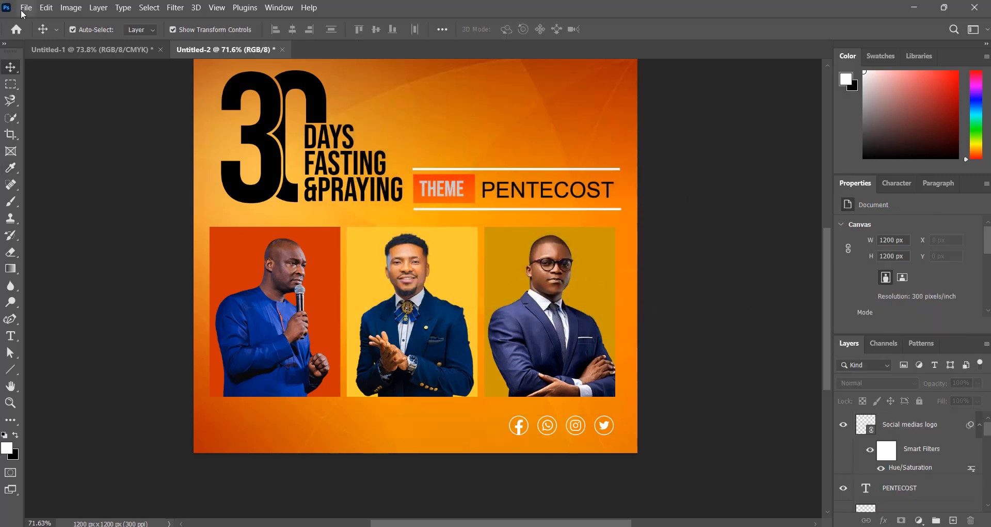
Place the file "Location" from the PNG folder as a linked image.
left_click(26, 9)
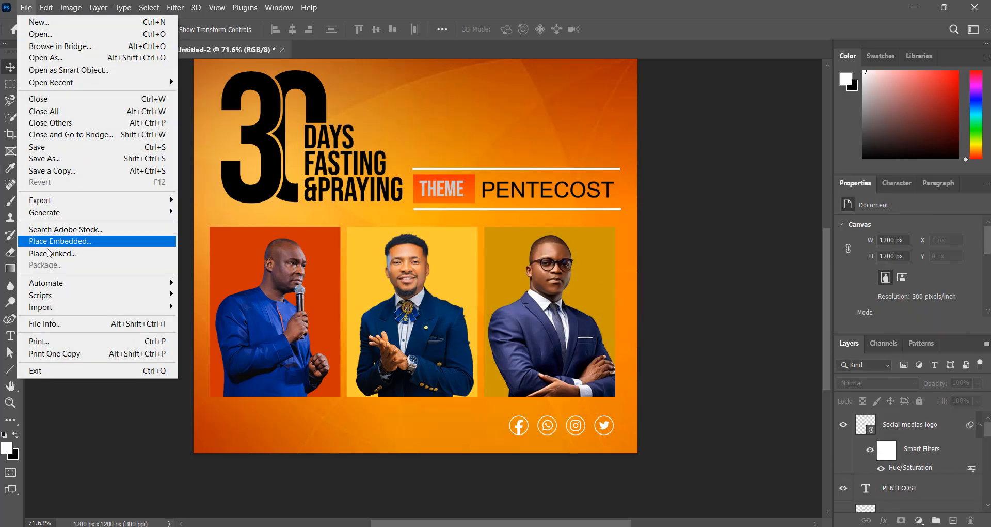
left_click(48, 255)
double_click(144, 277)
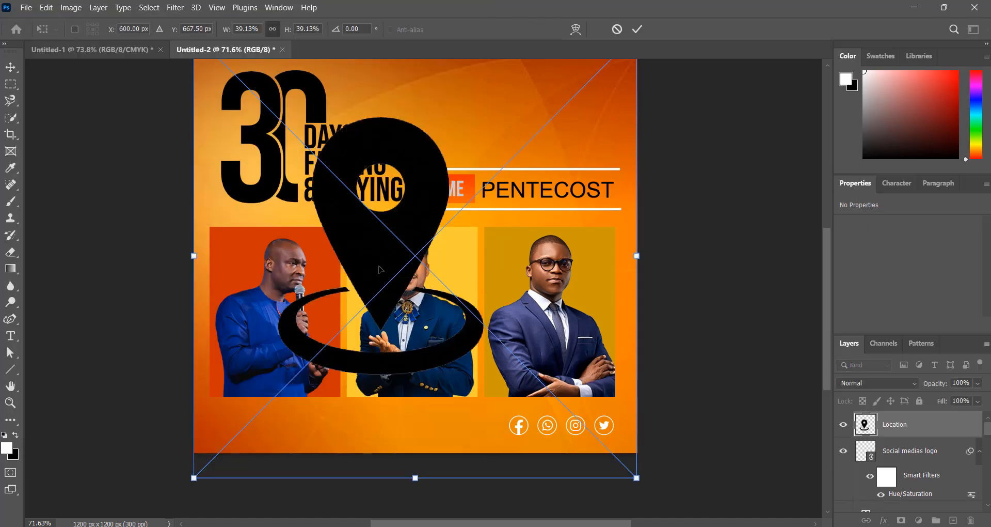
Shrink the location icon to about 46 by 58 px and position it beneath the red frame's left edge.
scroll(527, 234, "up", 2)
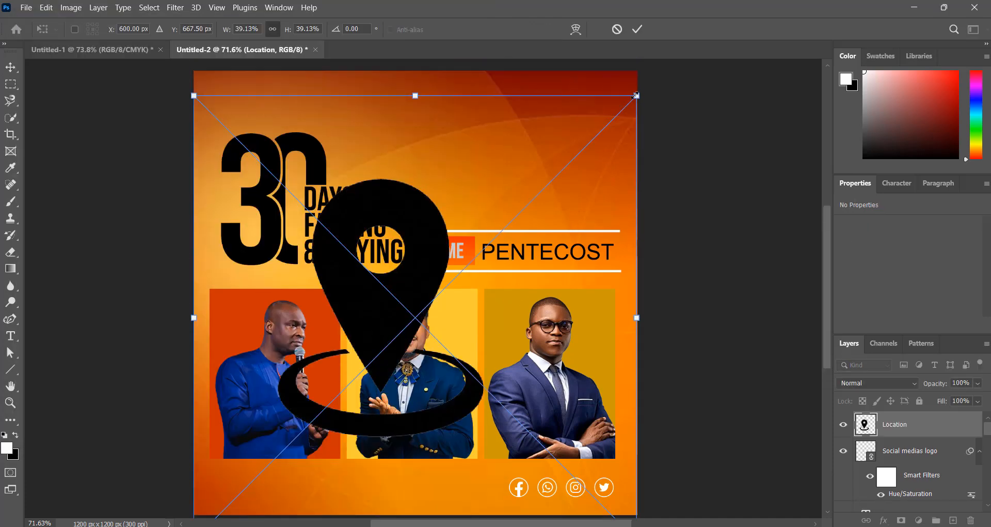
left_click_drag(636, 96, 296, 437)
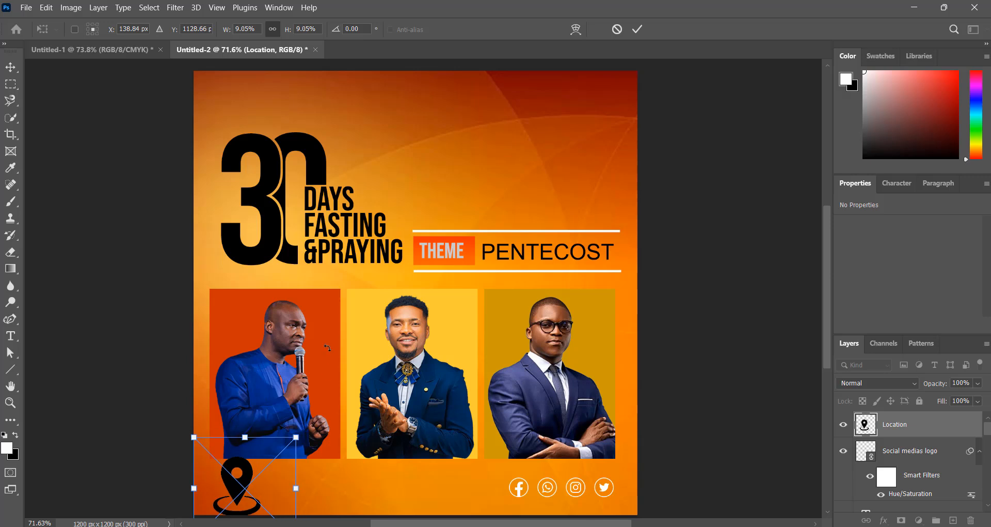
scroll(327, 348, "down", 2)
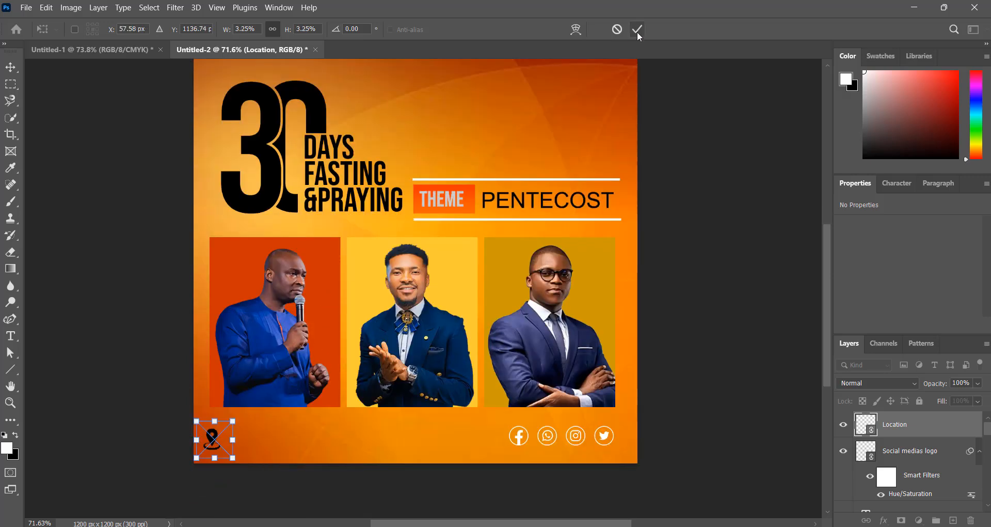
left_click(637, 30)
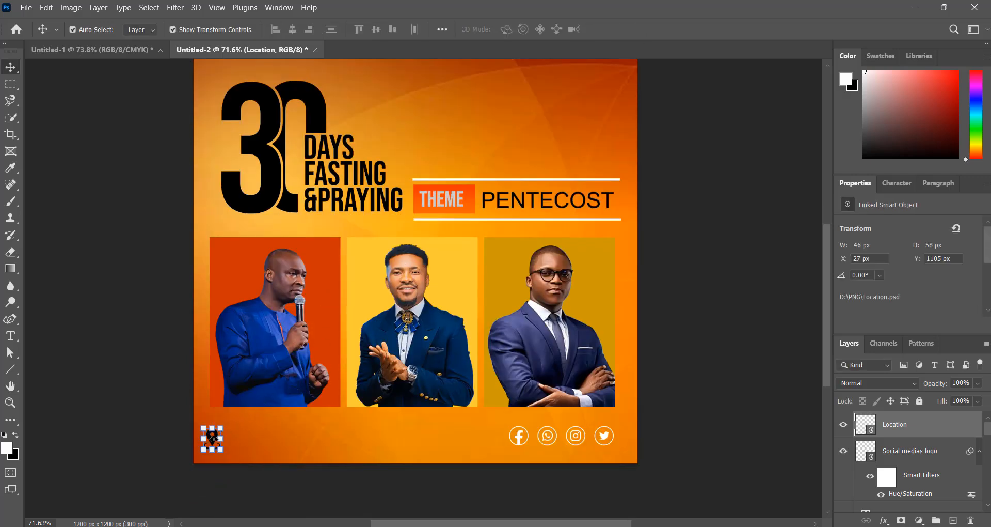
left_click_drag(212, 438, 219, 443)
Turn the location icon white with a Hue/Saturation adjustment, setting Lightness to +100.
key("ctrl+u")
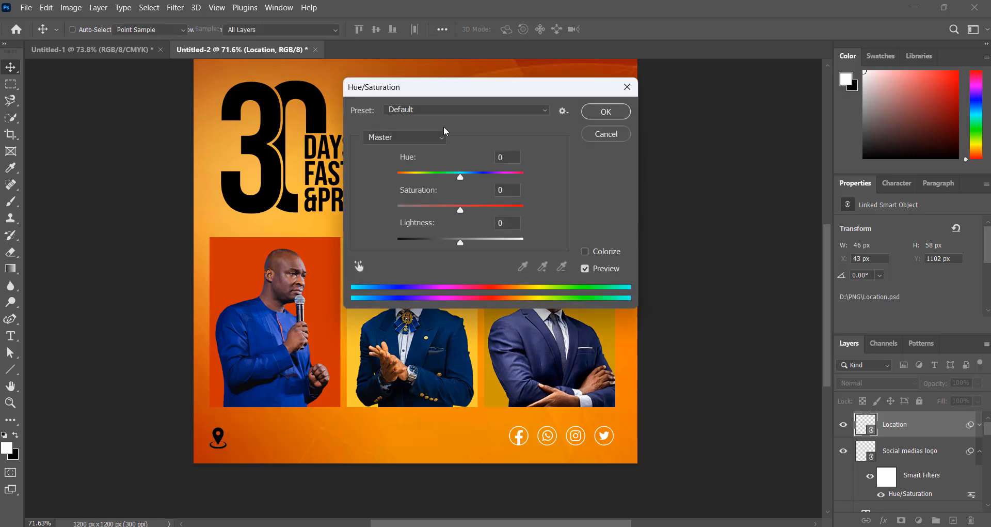
left_click_drag(460, 243, 532, 252)
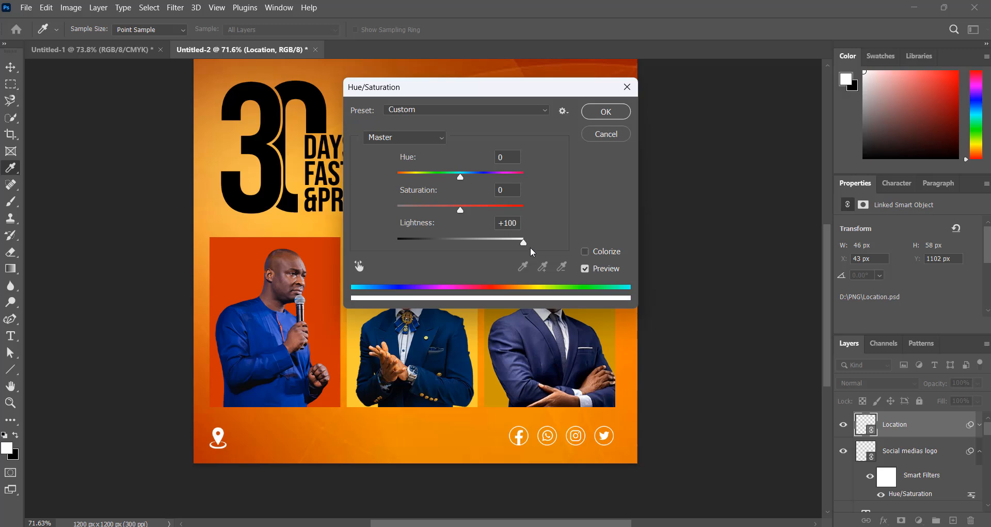
left_click(606, 112)
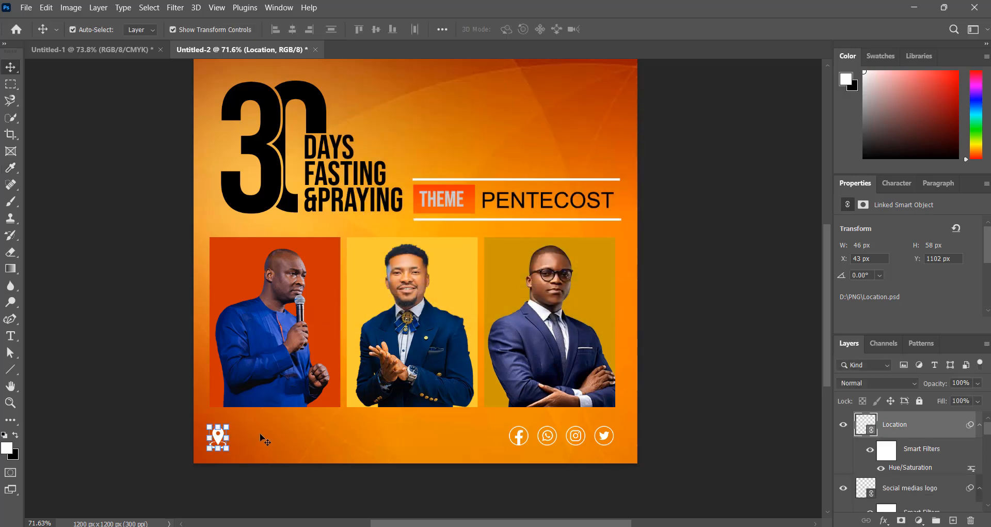
left_click(680, 296)
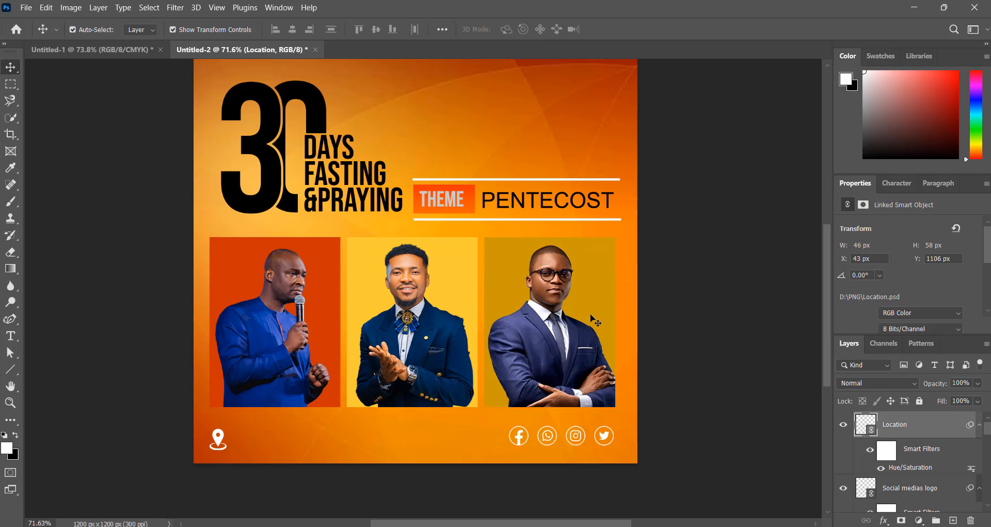
Add the text "Lagos-Nigeria" beside the location icon in Arial Regular, sized about 8.93 pt.
left_click(10, 336)
left_click(238, 438)
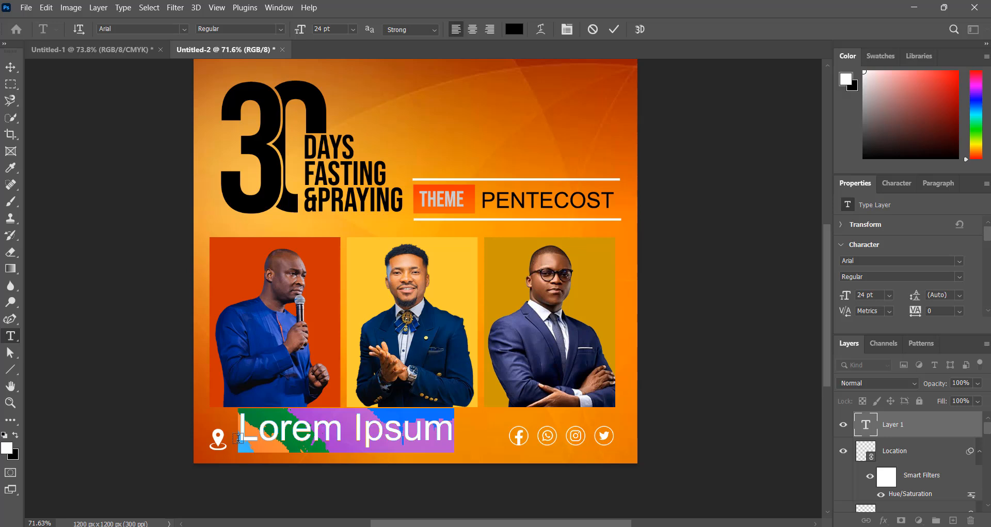
type("Lagos-Nigeria")
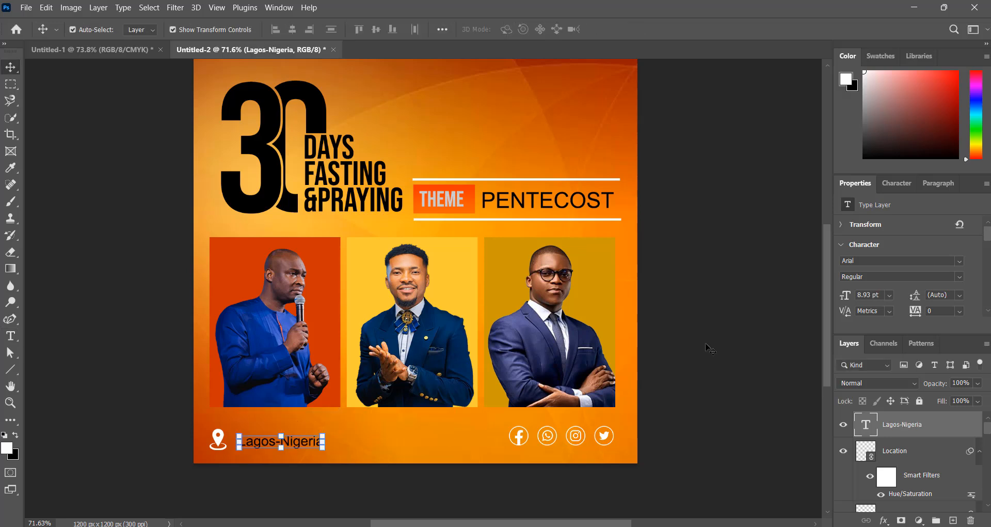
left_click(710, 349)
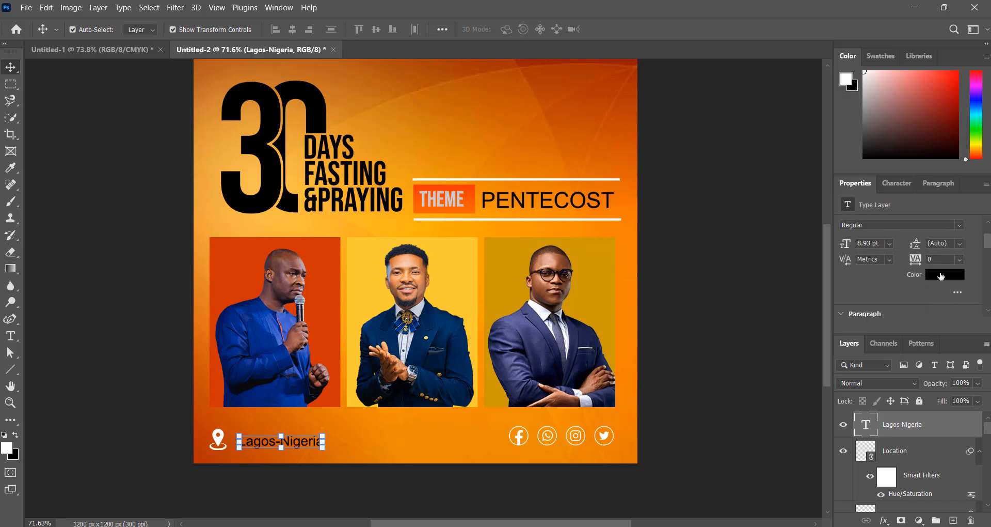
Change the colour of the "Lagos-Nigeria" text to white.
left_click(941, 275)
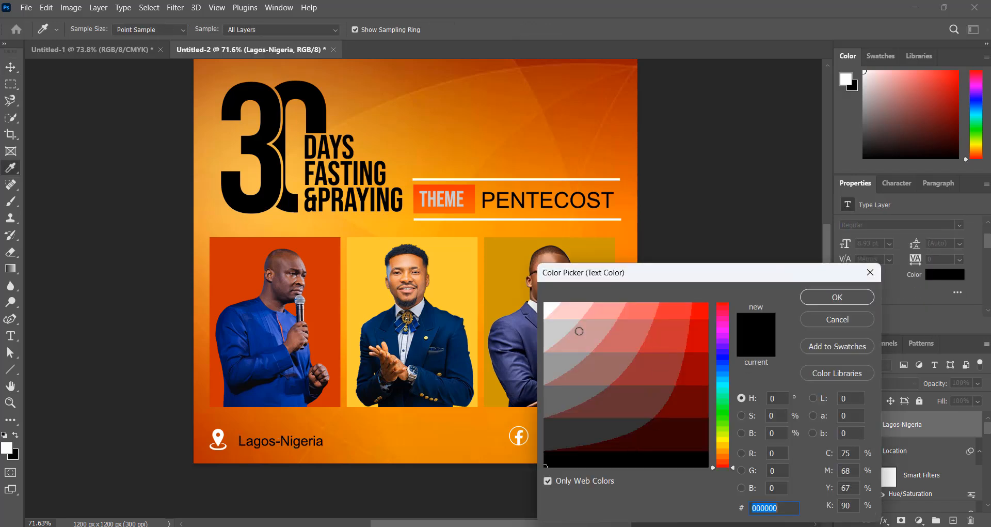
left_click(553, 307)
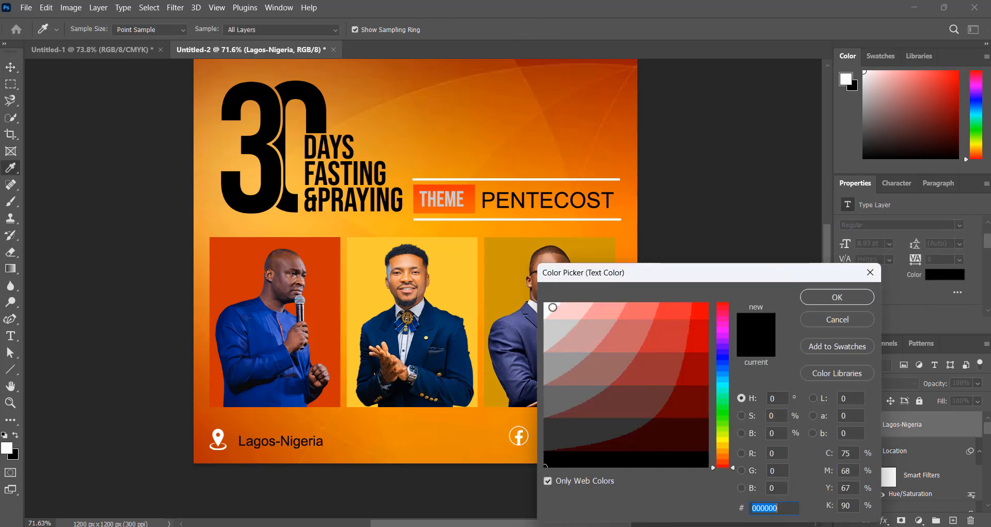
left_click(816, 297)
key("v")
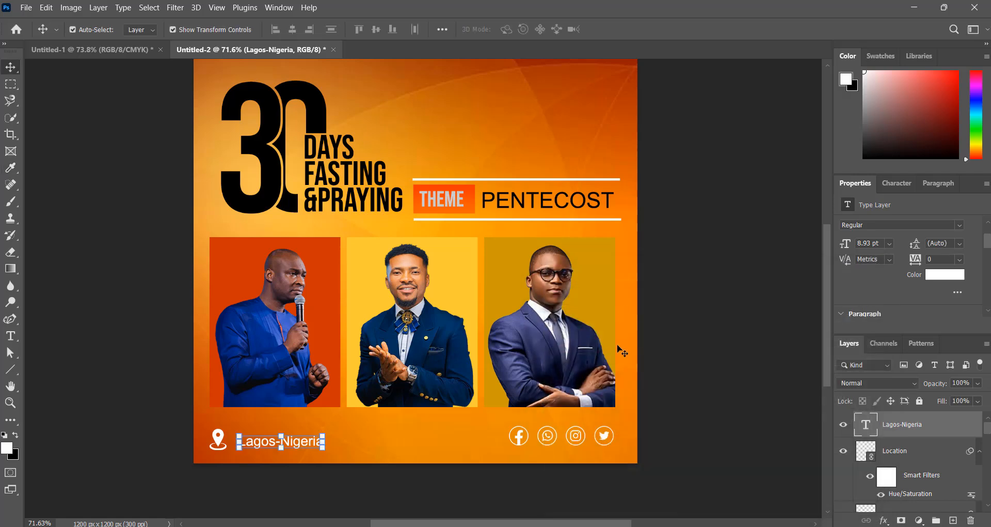
Nudge the "Lagos-Nigeria" text closer to the location icon and fine-tune its vertical alignment with it.
key("Left")
key("Left")
key("Left")
key("Left")
key("Left")
key("Left")
key("Left")
key("Left")
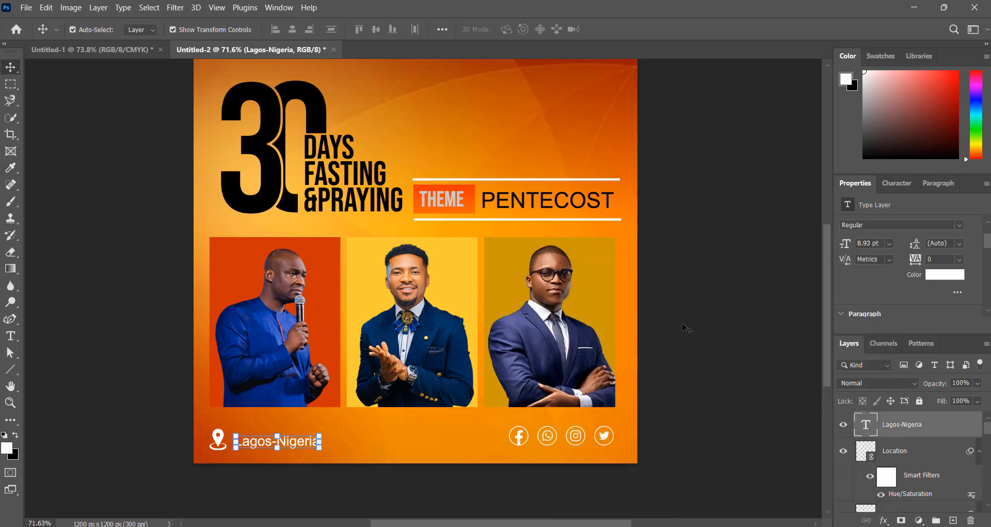
key("Left")
key("Left")
left_click(689, 321)
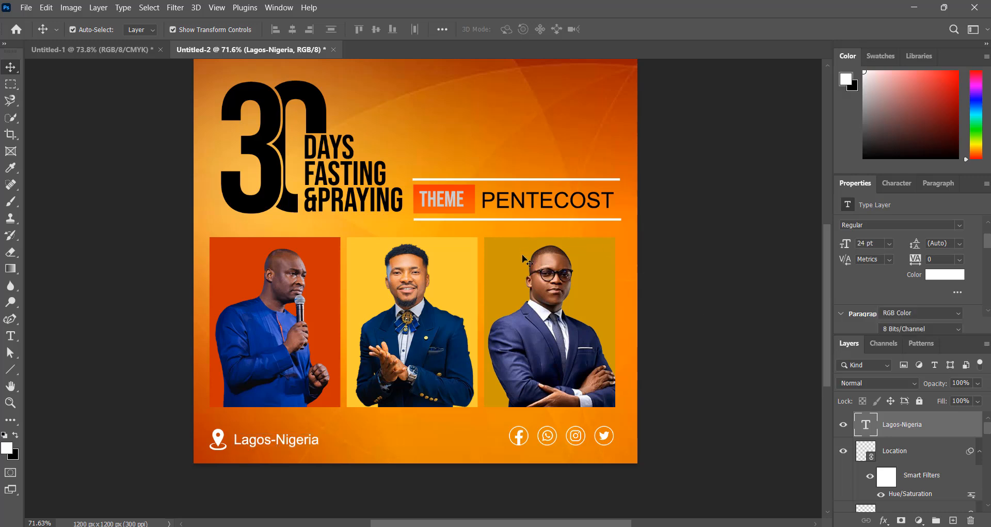
left_click(292, 445)
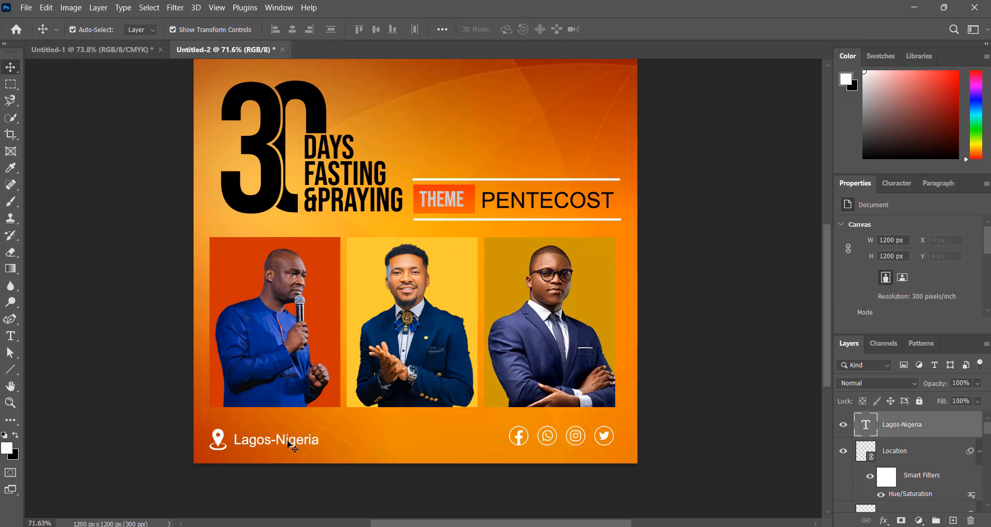
key("Down")
key("Down")
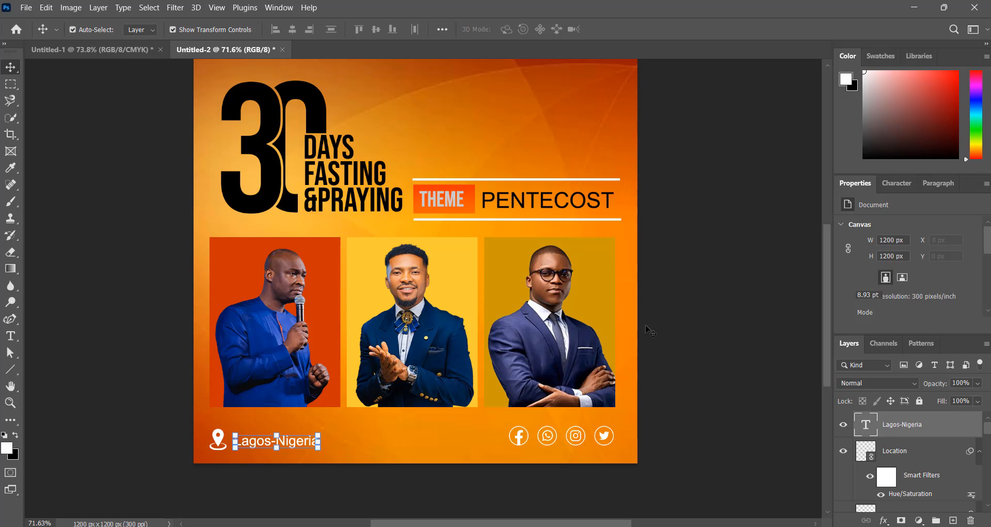
left_click(714, 297)
Duplicate the "Lagos-Nigeria" text beneath the middle frame and replace the copy's wording with "Your All Welcome".
left_click(284, 439)
left_click_drag(292, 444, 404, 441)
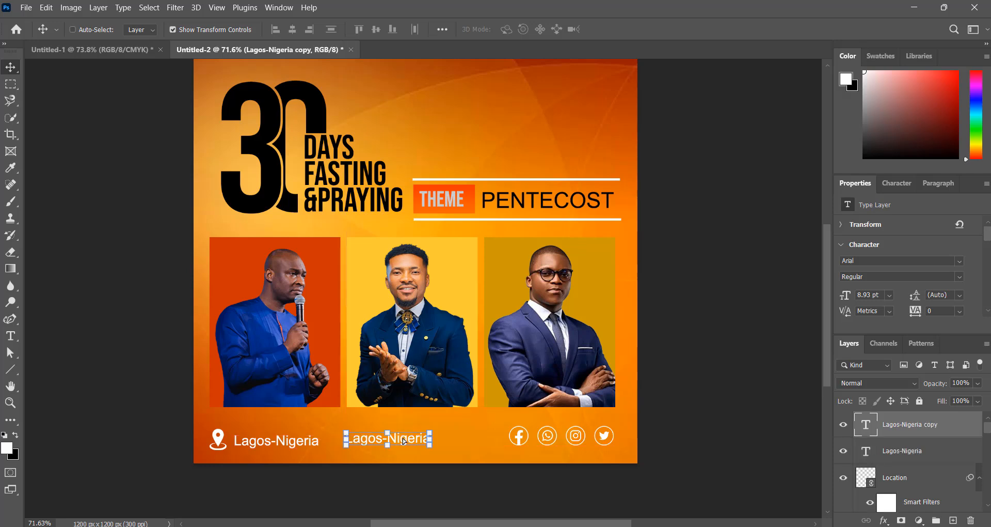
double_click(405, 440)
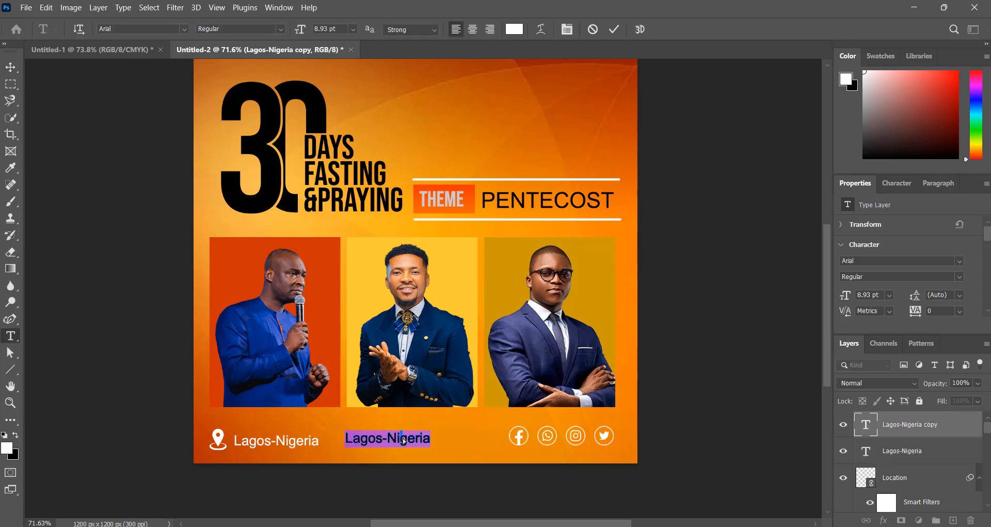
type("Your")
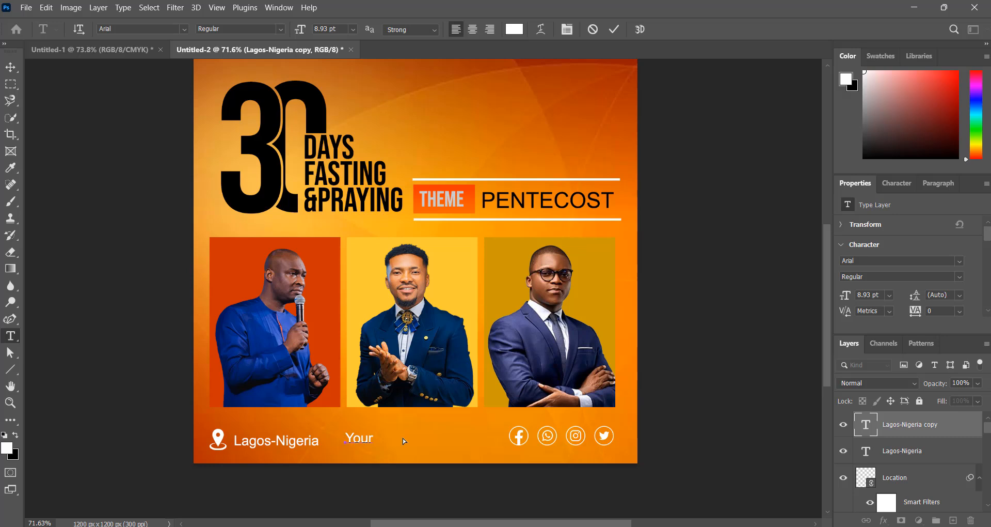
type(" All Welcome")
left_click(615, 29)
key("v")
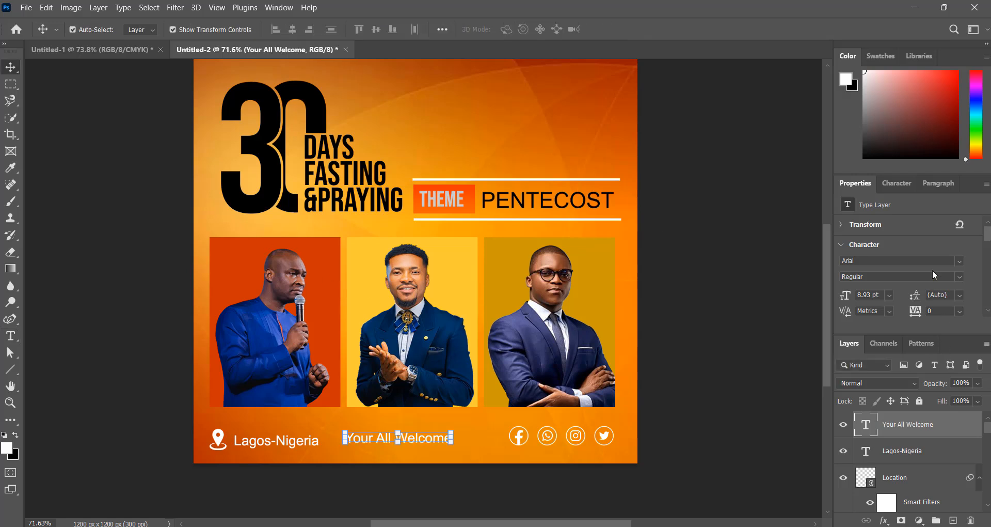
Set the font of the "Your All Welcome" text to Kasthing Letter.
left_click(960, 261)
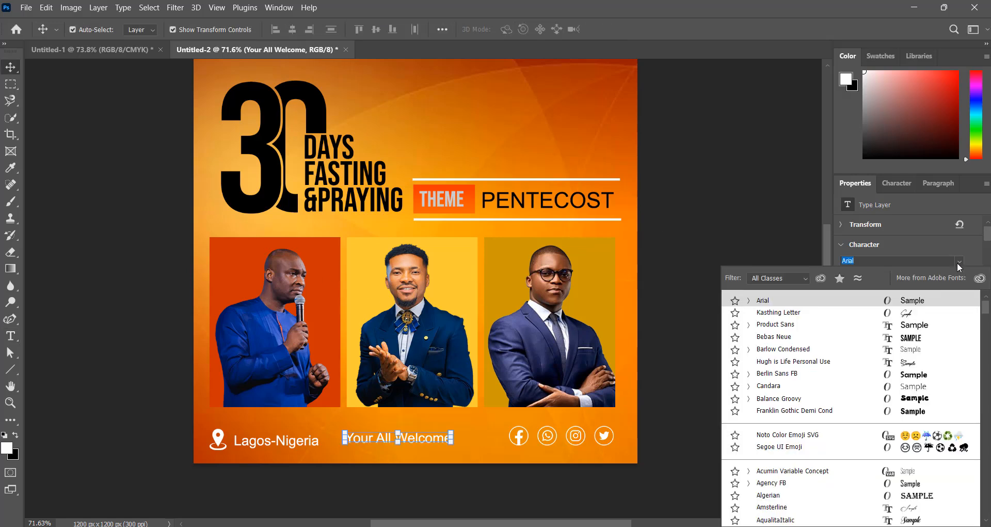
left_click(909, 318)
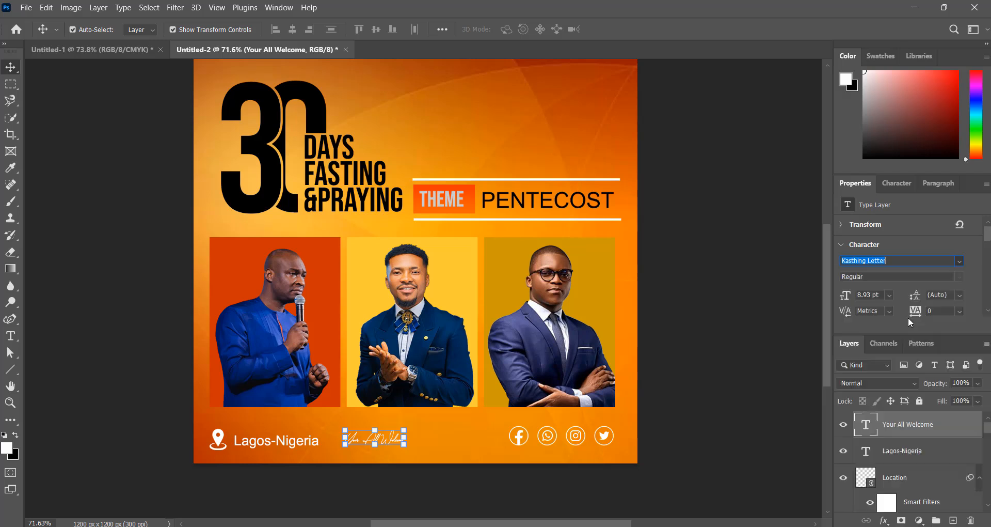
left_click(403, 437)
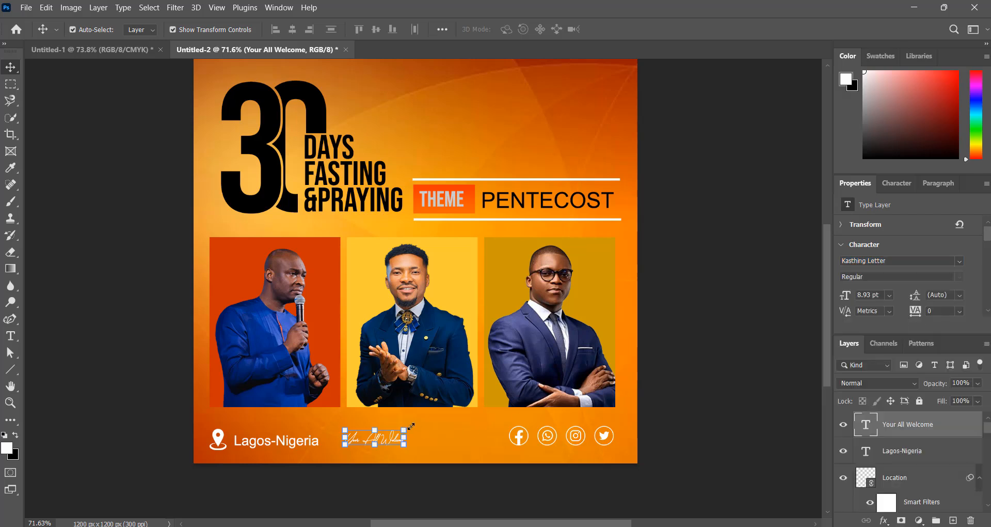
Enlarge the "Your All Welcome" text to about 21.59 pt and move it just below the middle frame.
left_click_drag(412, 426, 486, 402)
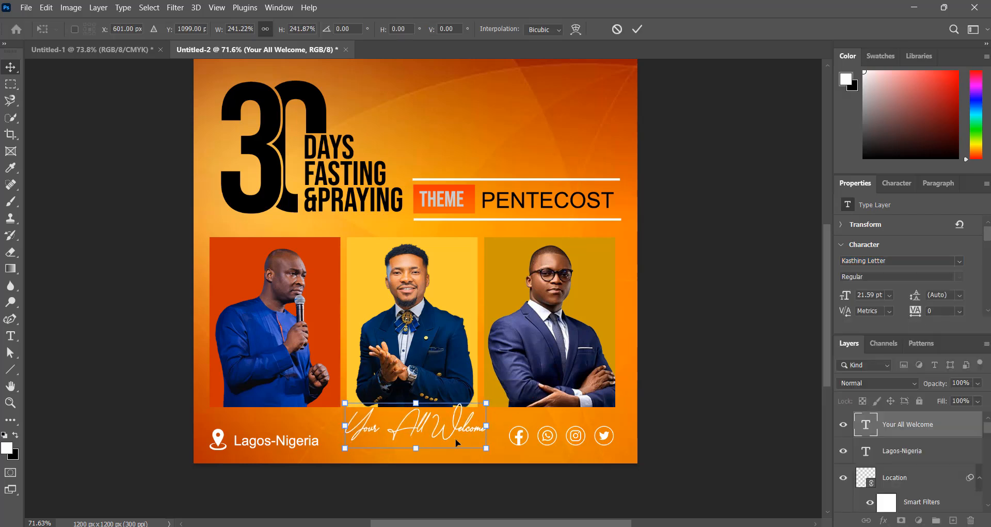
left_click_drag(456, 430, 455, 441)
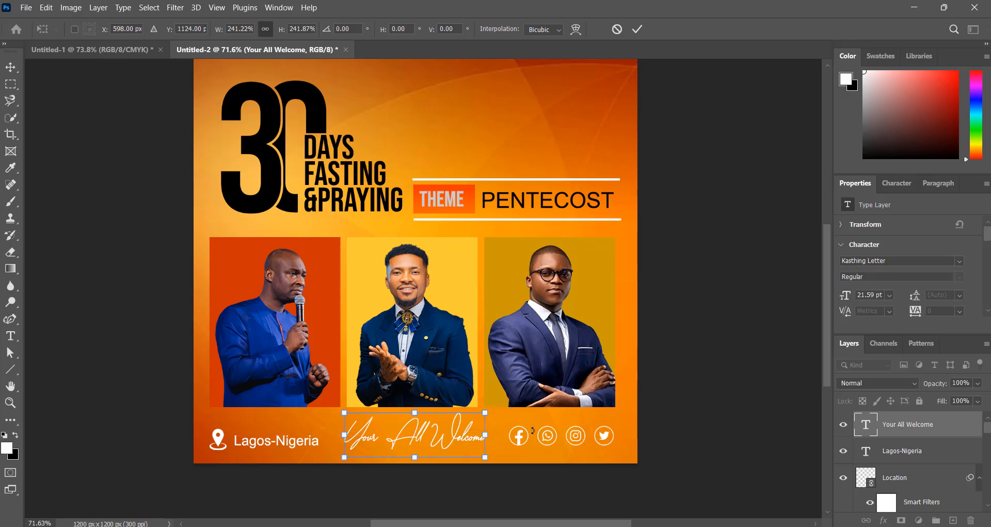
left_click(638, 30)
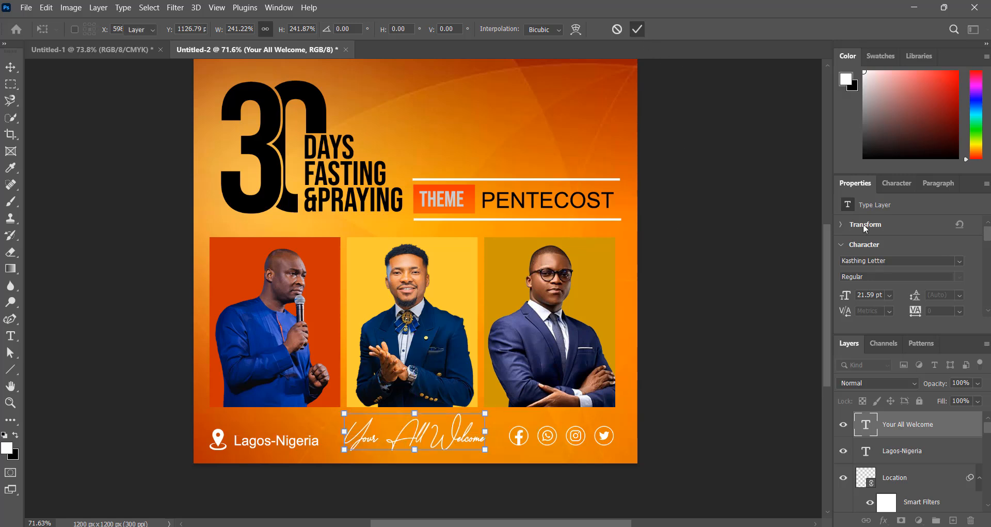
Set the colour of the "Your All Welcome" text to black (000000).
scroll(965, 277, "down", 1)
scroll(968, 281, "down", 1)
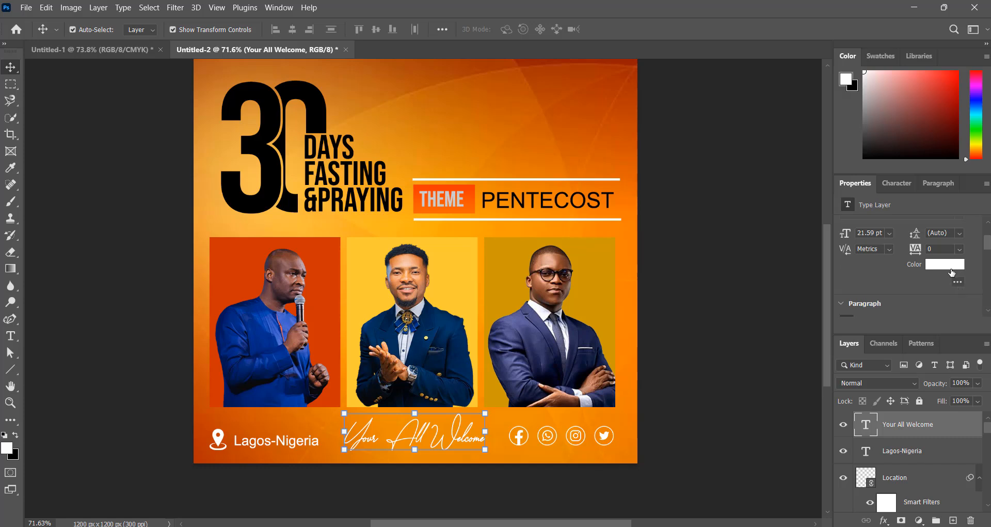
left_click(949, 263)
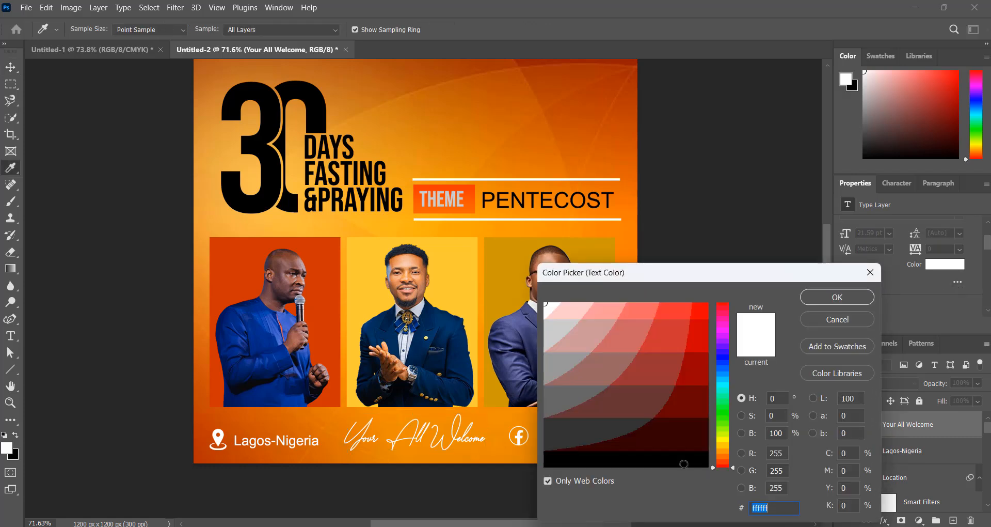
left_click(683, 460)
left_click(827, 298)
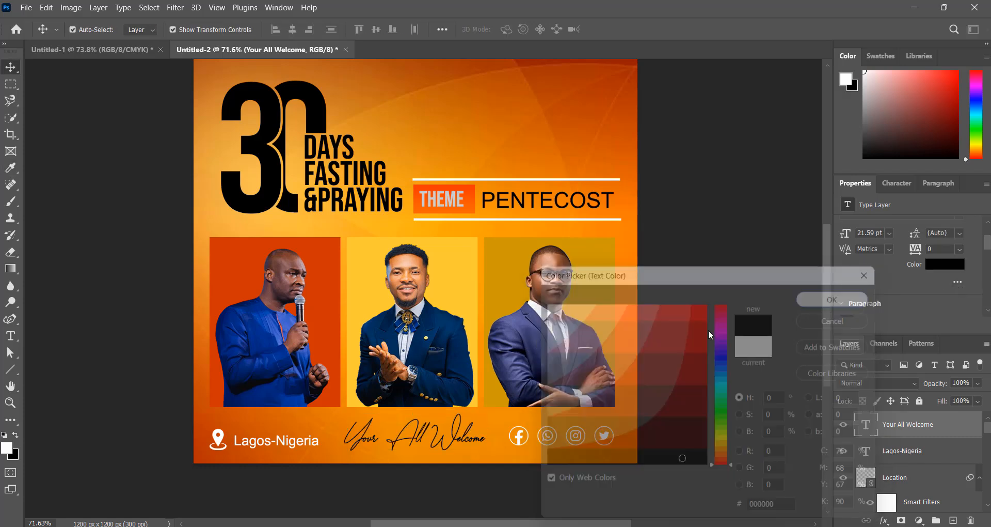
Nudge the "Your All Welcome" text slightly left and down beneath the middle frame.
key("Left")
key("Left")
key("Left")
key("Left")
key("Left")
key("Left")
key("Left")
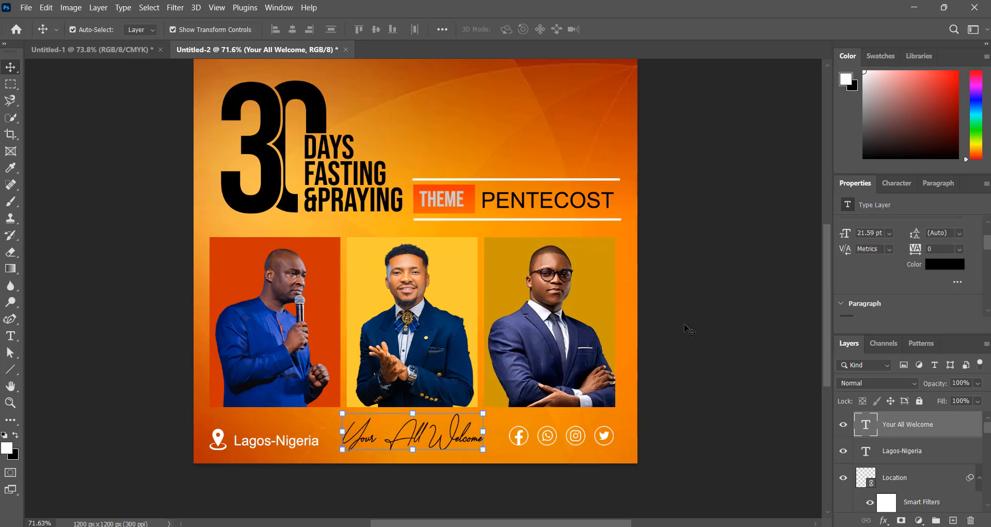
key("Down")
key("Down")
key("Down")
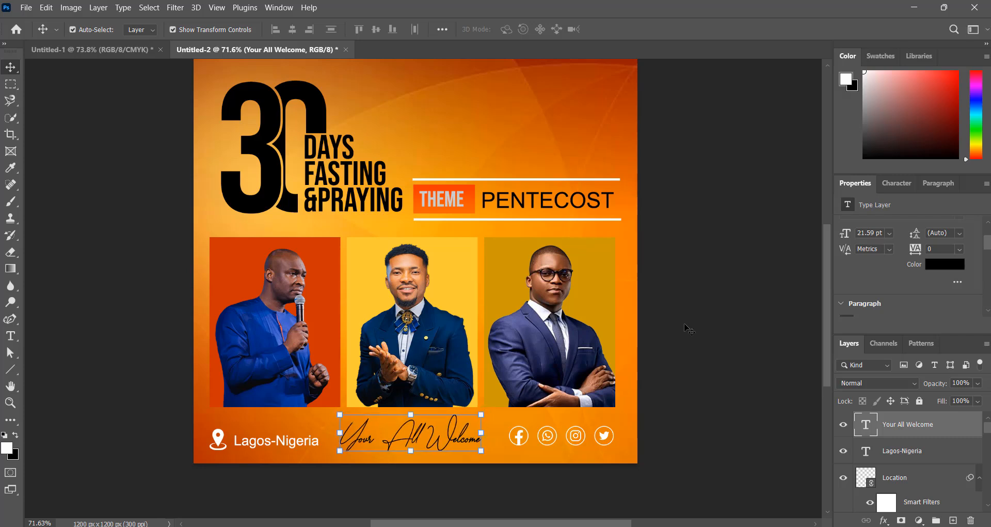
left_click(704, 322)
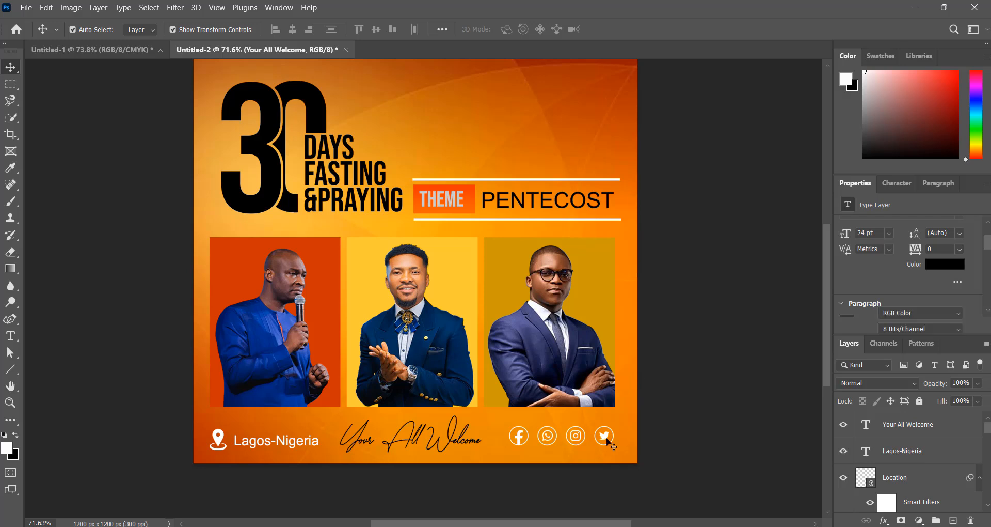
Move the social icons about 4 px right and 12 px down, and nudge the "Your All Welcome" text down to match.
left_click_drag(608, 436, 610, 442)
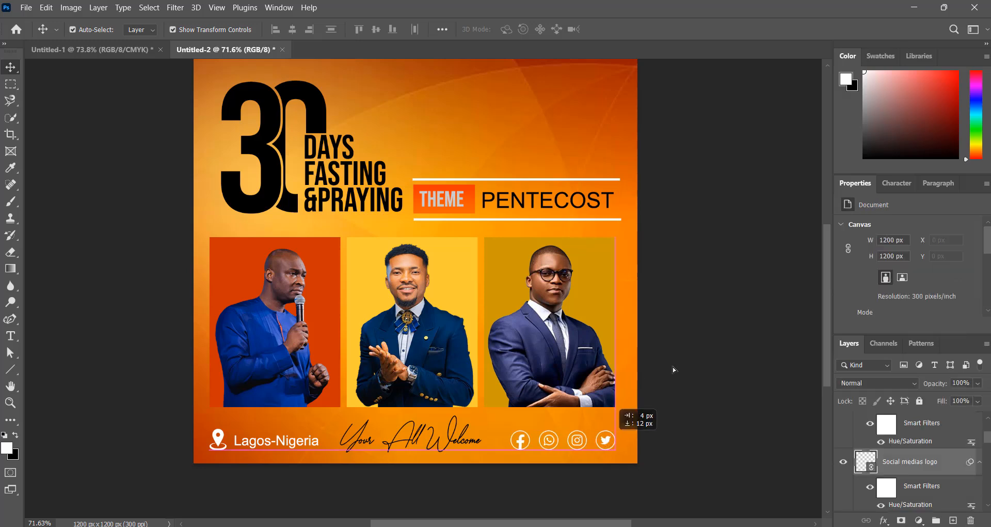
left_click(414, 440)
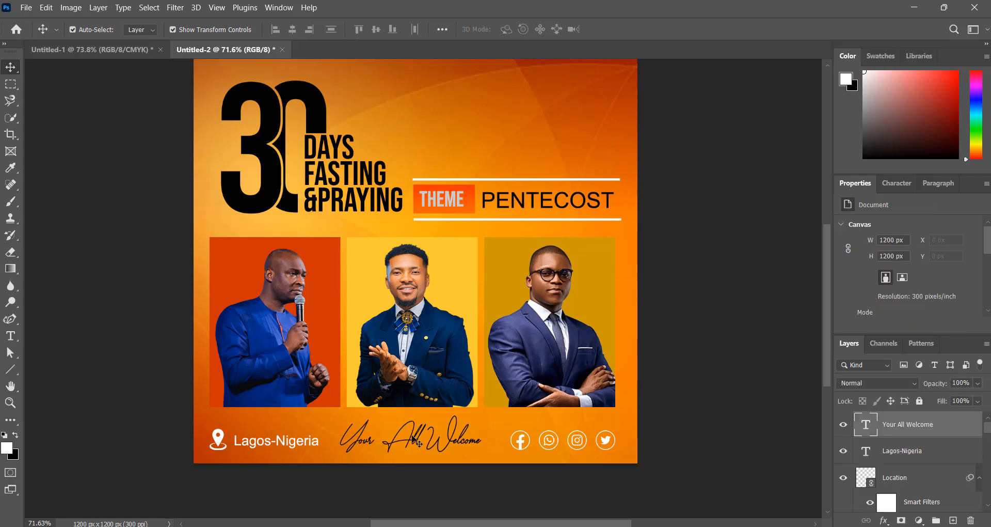
key("Down")
key("Down")
key("Down")
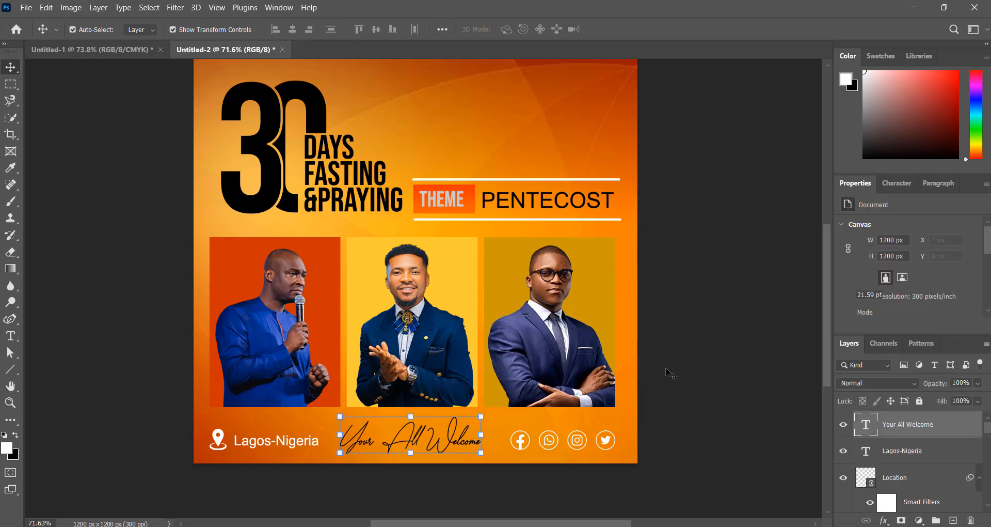
left_click(690, 364)
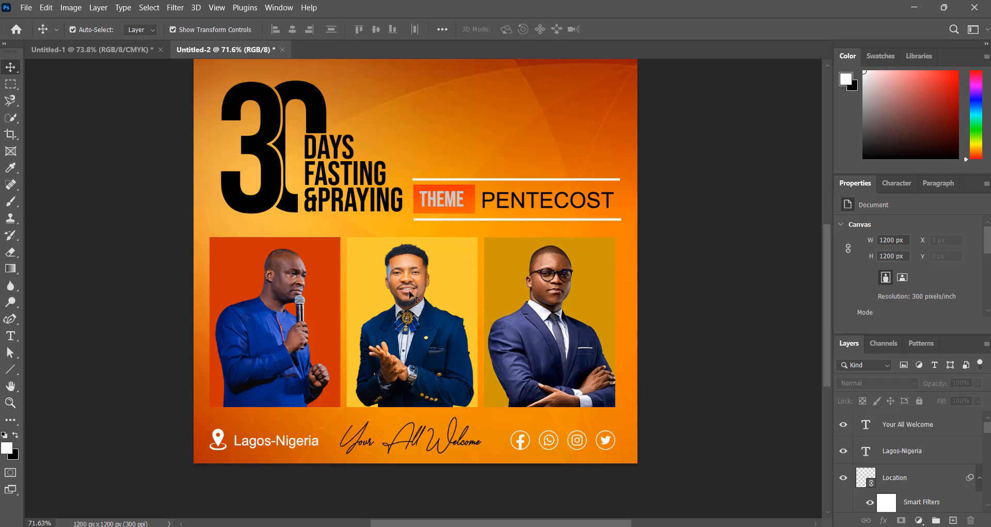
Copy the first pastor's name caption from the Untitled-1 document into Untitled-2 and place it beneath the red frame.
left_click(132, 52)
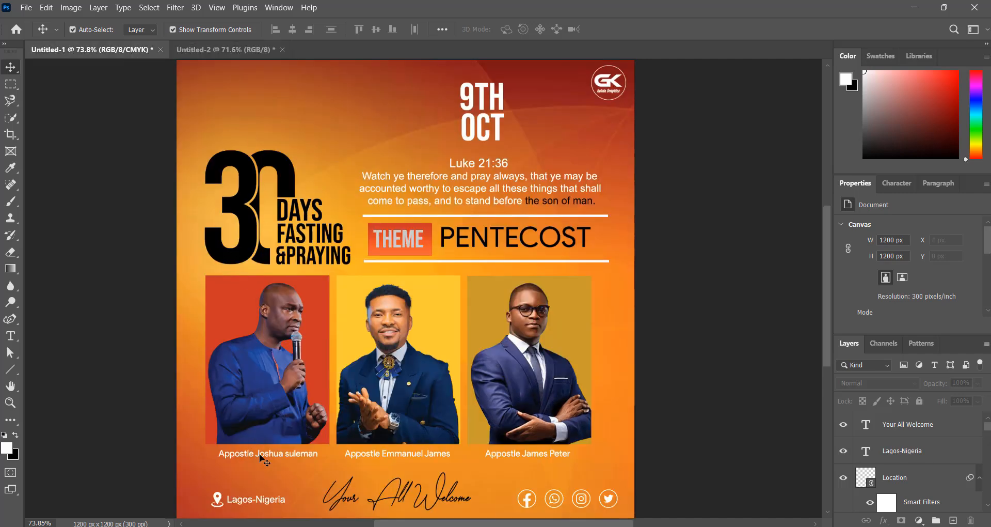
left_click(260, 455)
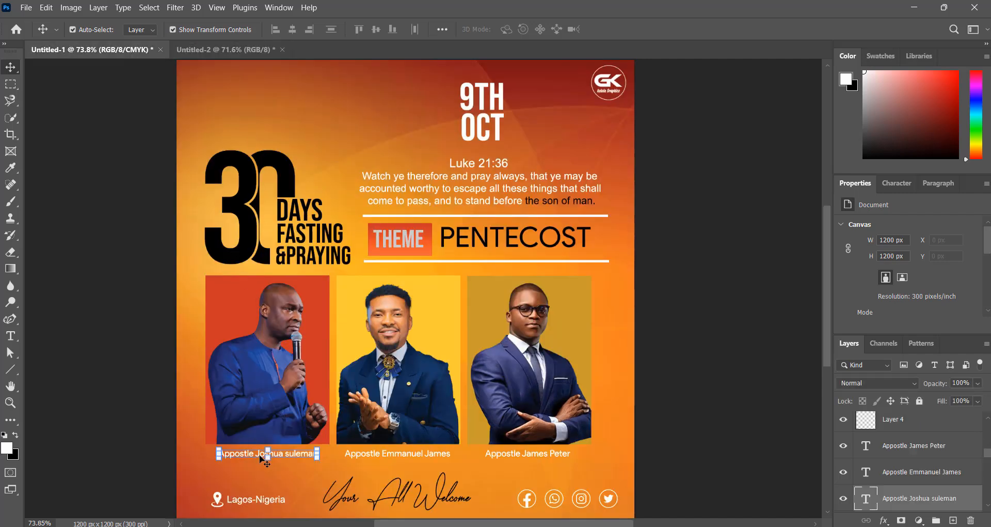
left_click(45, 7)
left_click(67, 93)
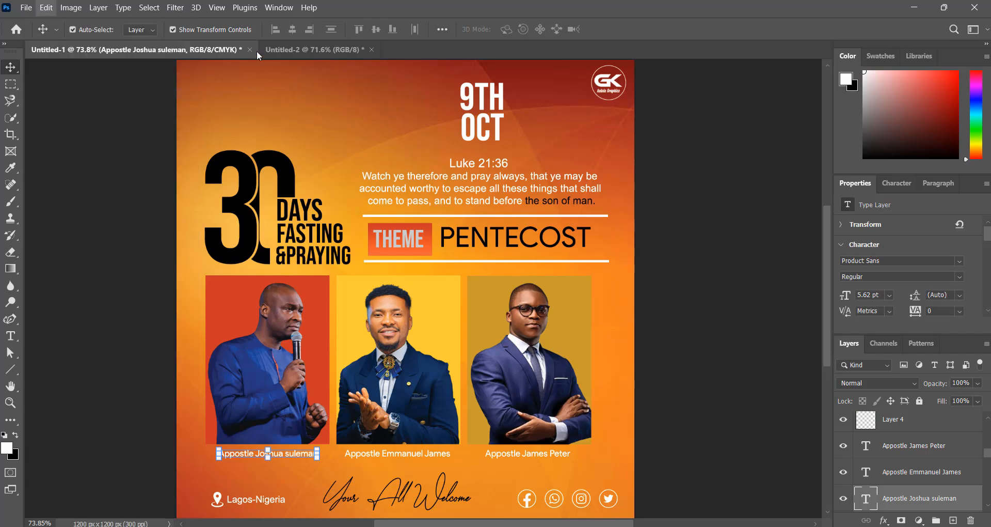
left_click(290, 50)
left_click(46, 8)
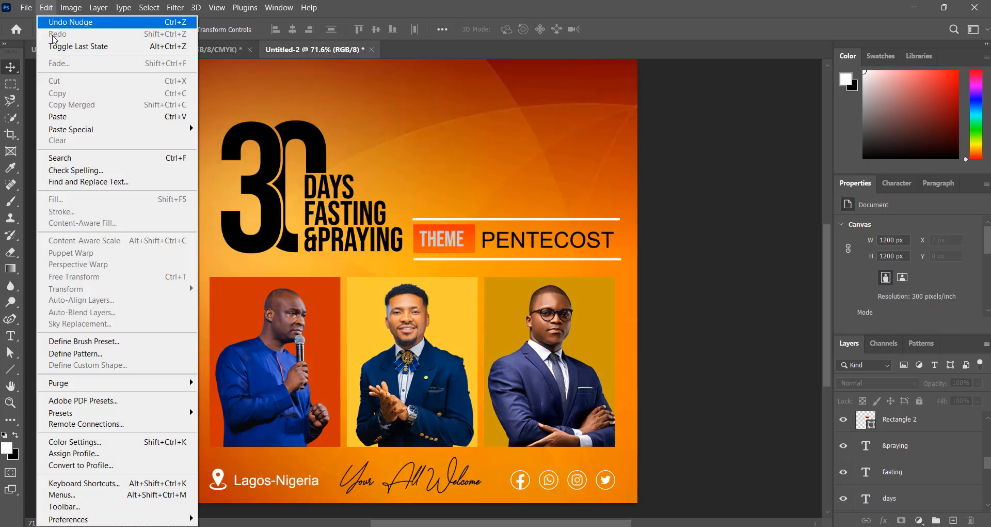
left_click(66, 117)
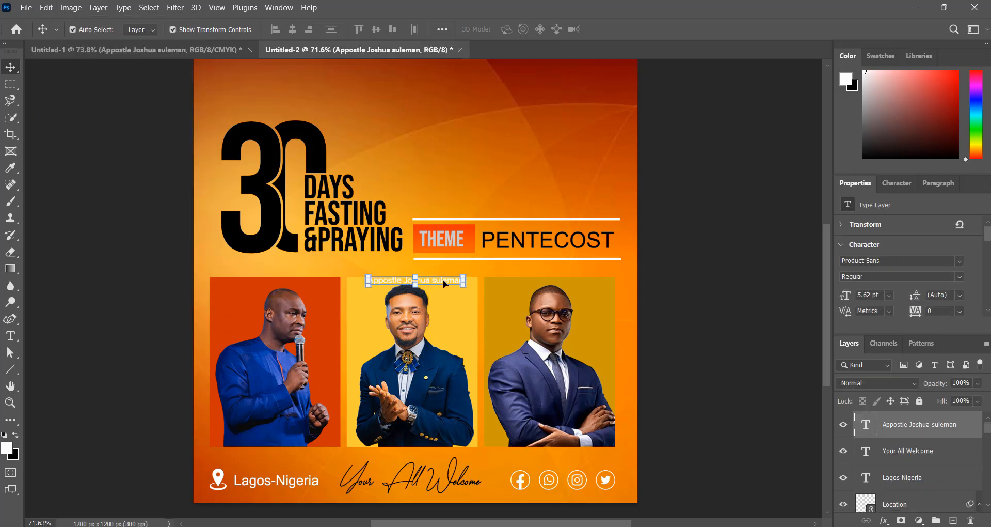
left_click_drag(444, 282, 306, 456)
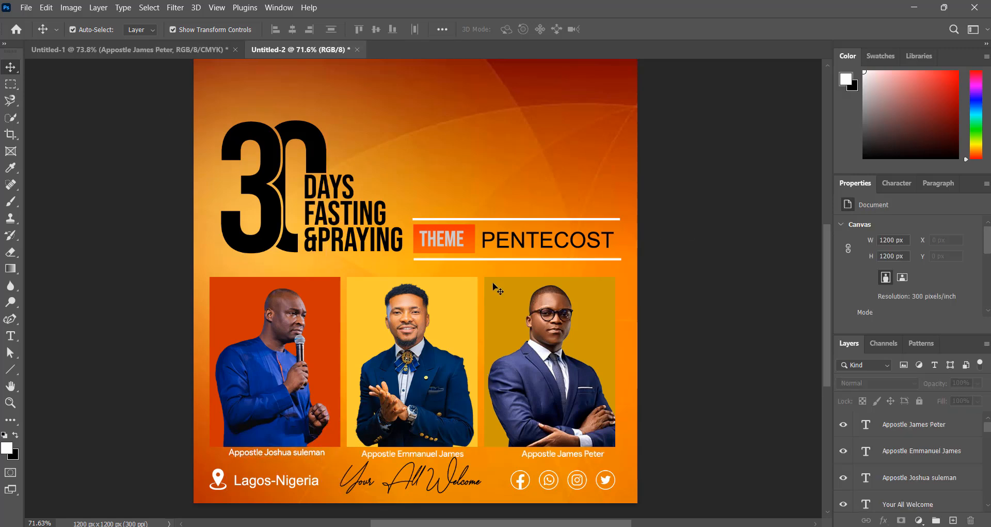
Nudge the "Your All Welcome" text slightly down, away from the middle pastor's name caption.
scroll(491, 279, "down", 2)
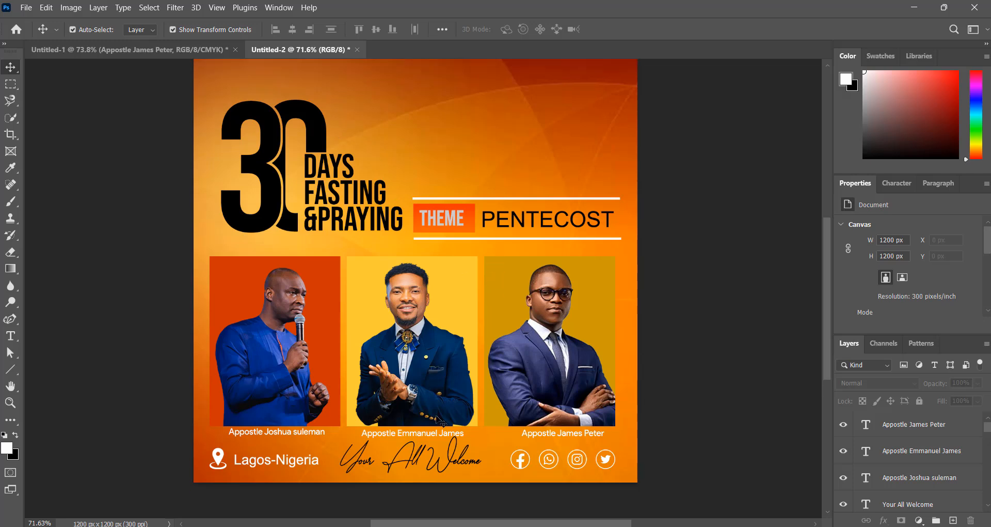
left_click(453, 462)
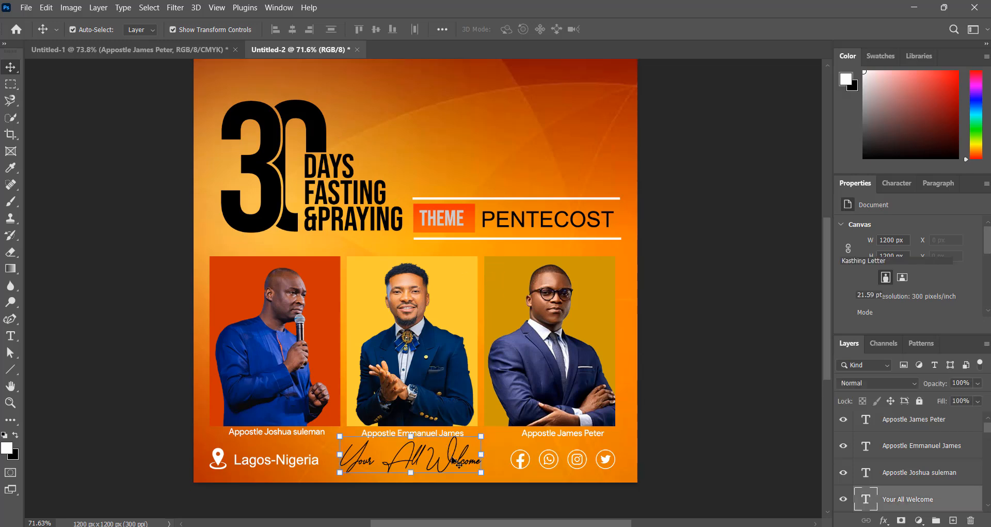
key("Down")
key("Down")
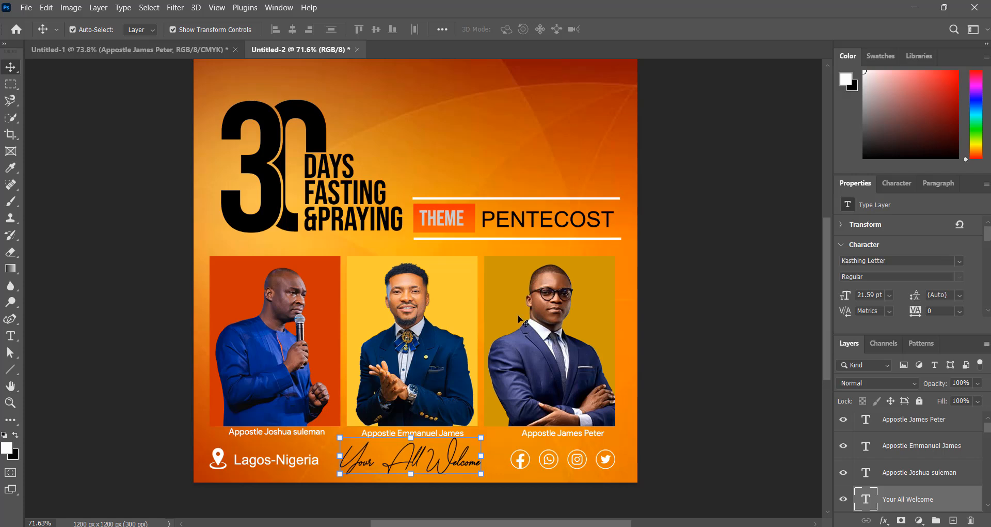
left_click(708, 181)
Copy the "Luke 21:36" heading and its verse from Untitled-1 into Untitled-2, placing them above the theme banner.
scroll(609, 172, "up", 2)
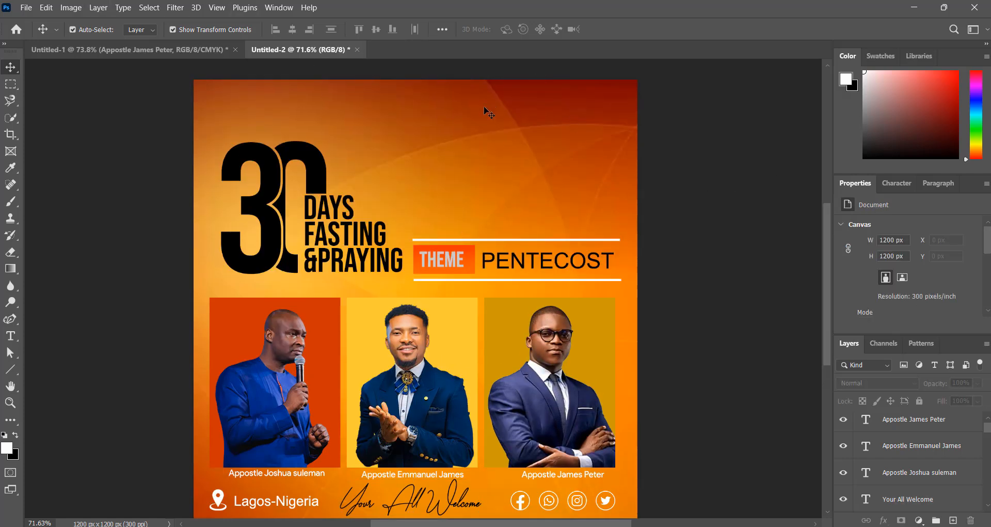
scroll(484, 106, "down", 1)
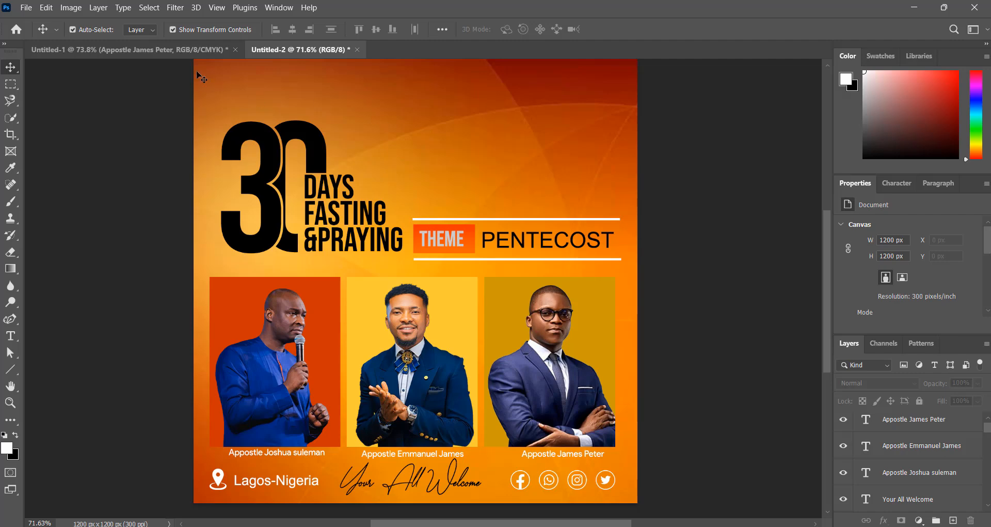
left_click(160, 50)
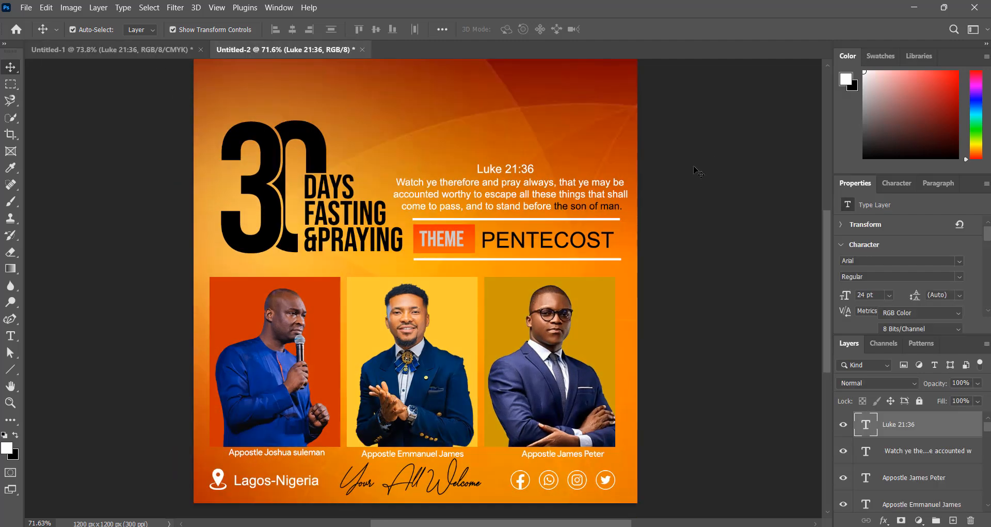
left_click(698, 171)
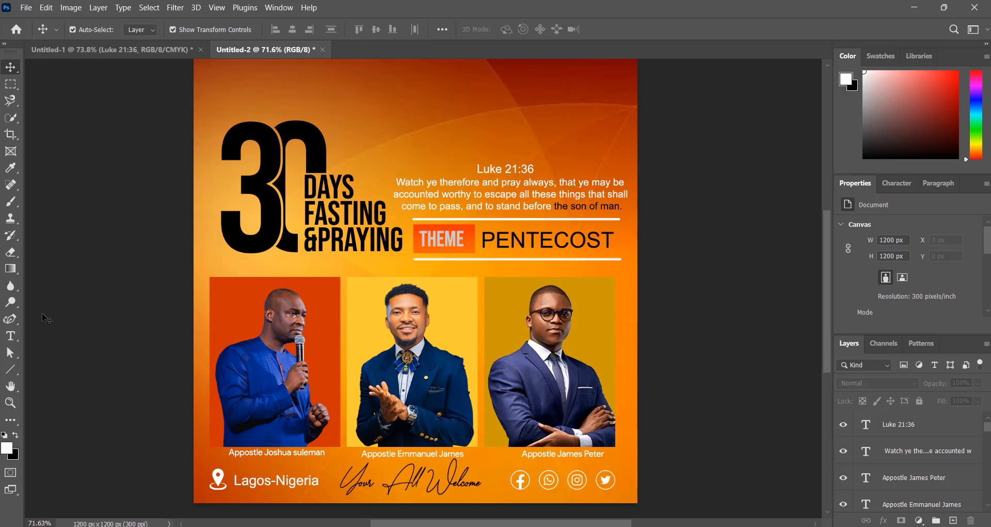
Add a white "19th" text in 24 pt Arial in the empty area above the "Luke 21:36" heading.
left_click(10, 335)
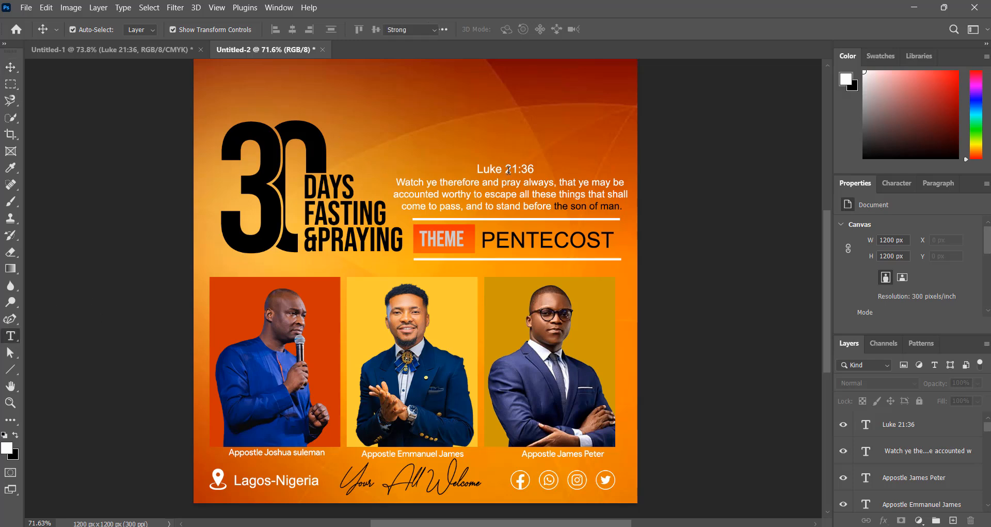
left_click(469, 99)
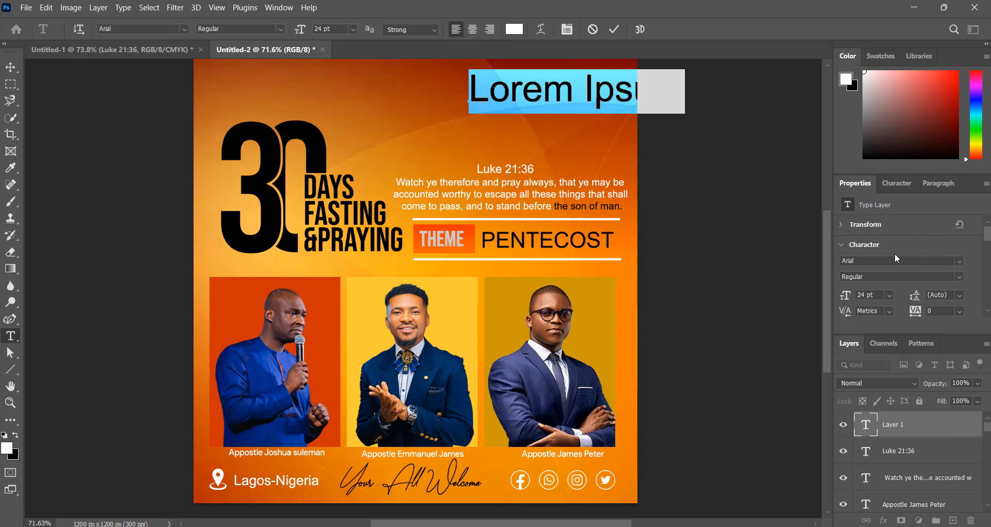
type("1")
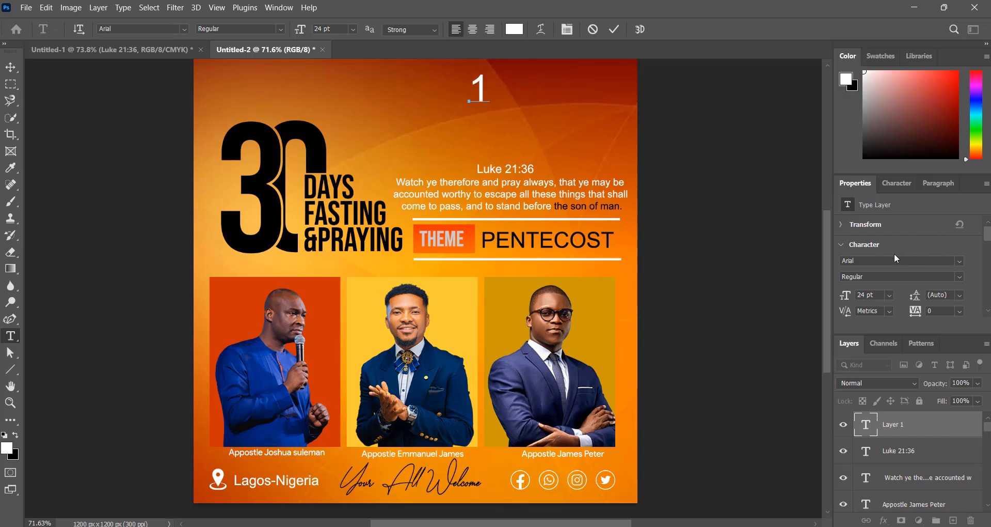
type("9th")
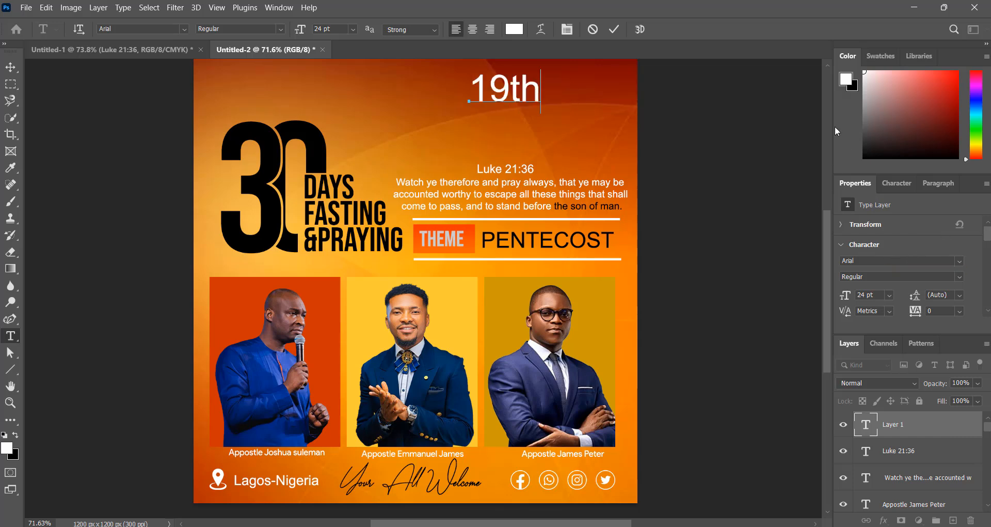
left_click(614, 29)
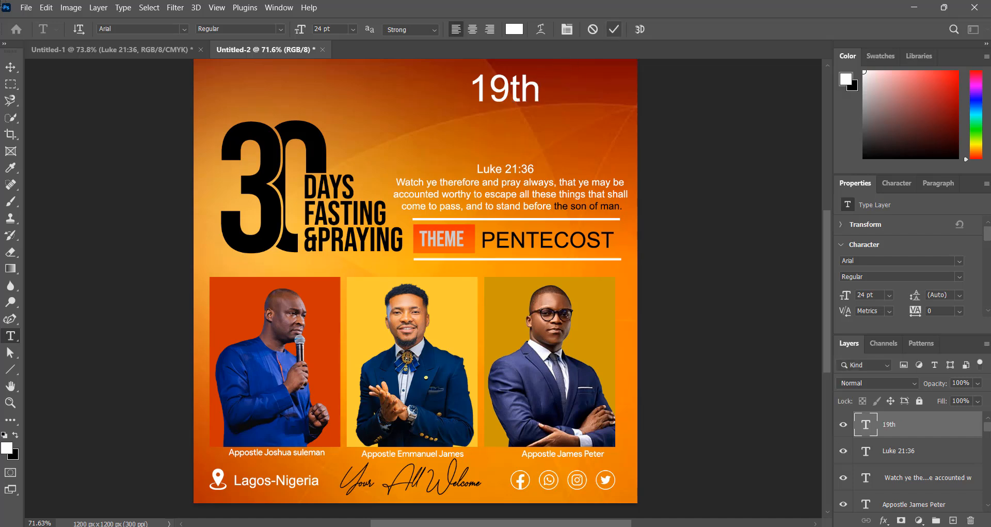
Set the font of the "19th" text to Bebas Neue.
key("v")
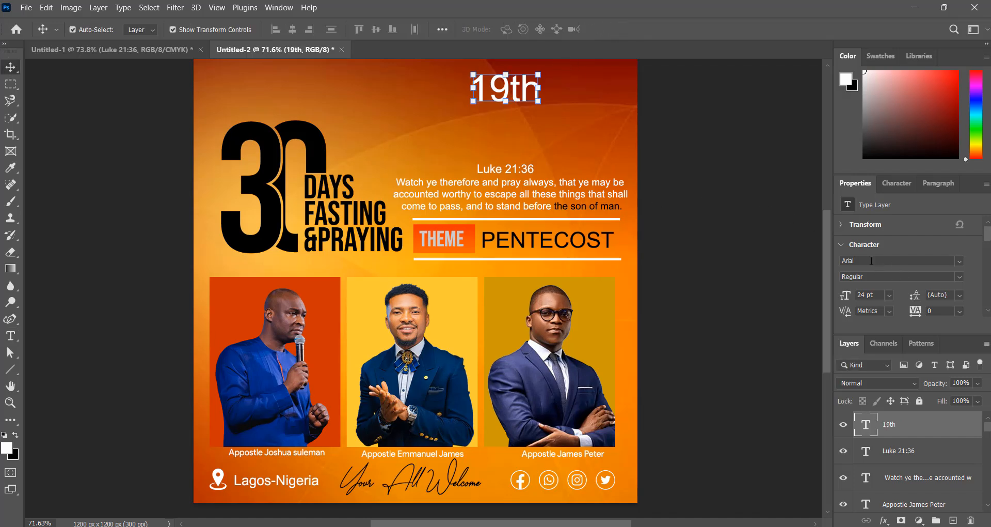
type("beb")
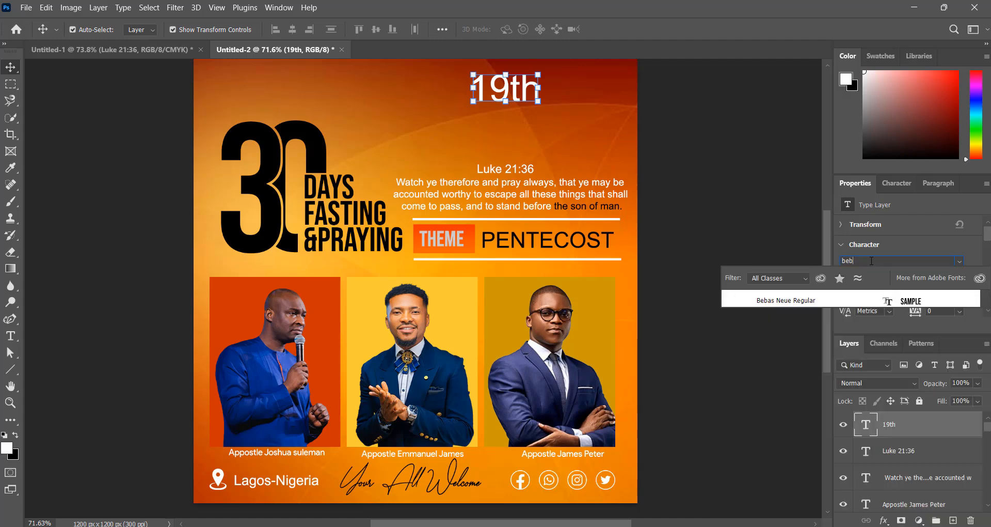
key("Return")
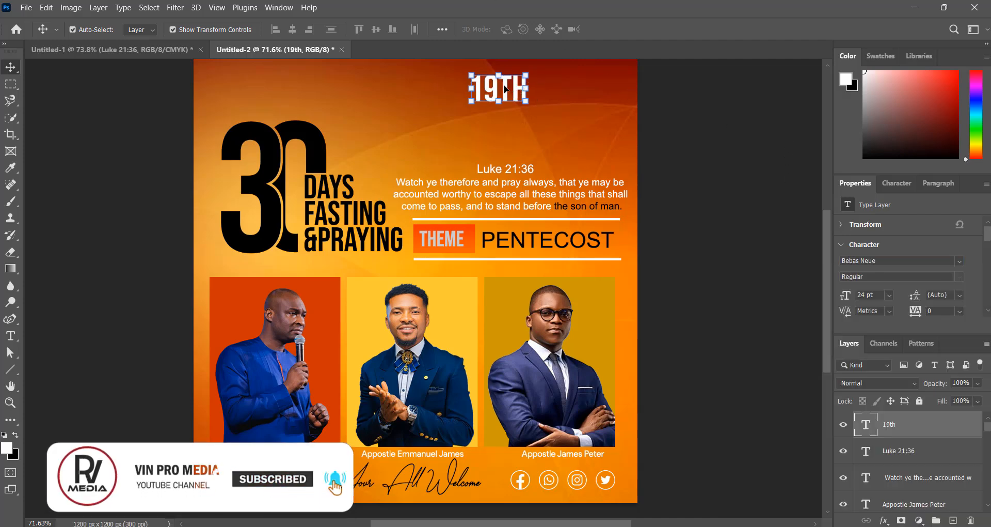
Duplicate the "19th" text directly beneath itself and replace the copy's wording with "oct".
left_click_drag(504, 89, 498, 121)
left_click(639, 31)
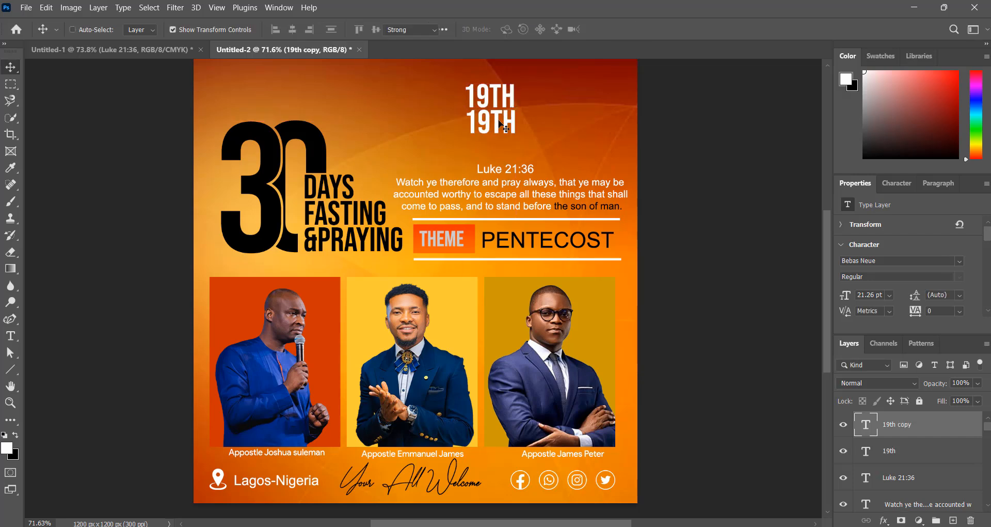
double_click(498, 121)
left_click(504, 124)
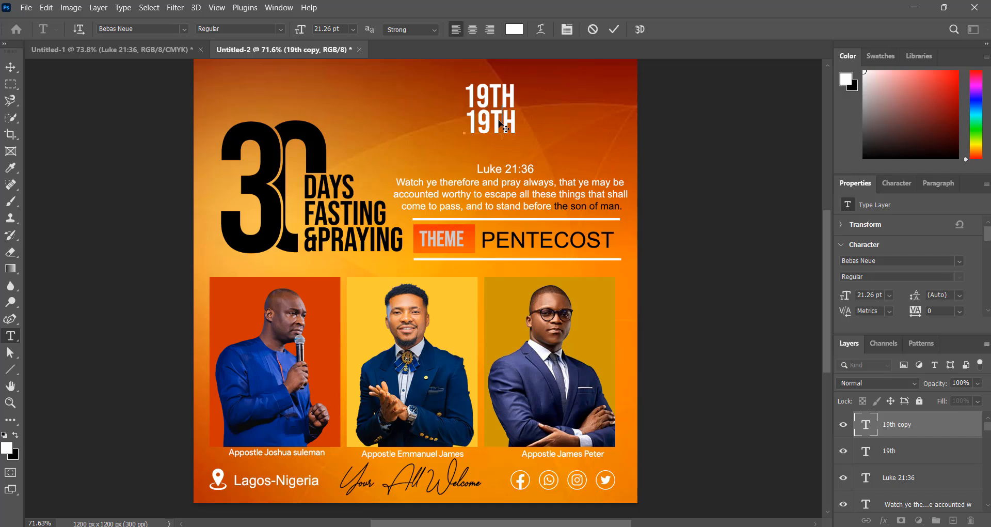
type("oct")
left_click(614, 29)
key("v")
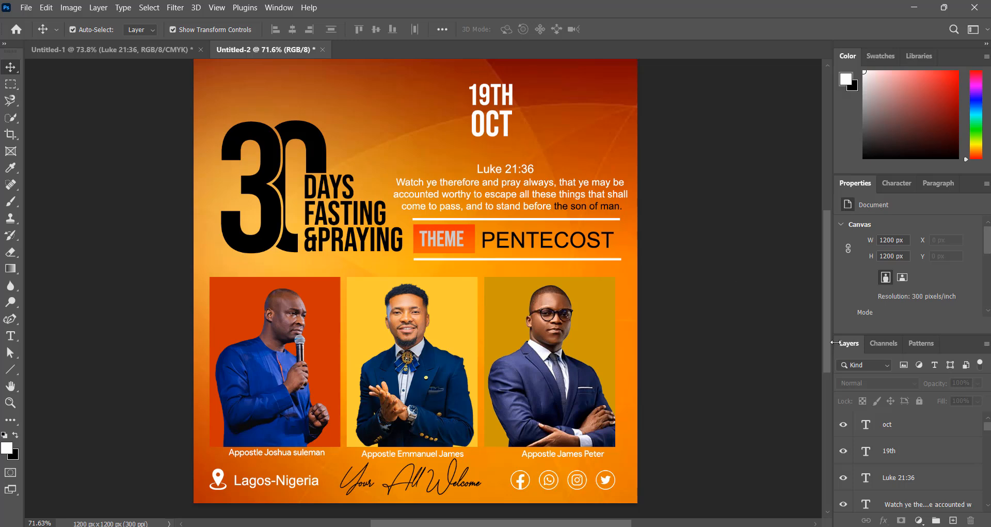
Move the "19th" and "oct" texts together slightly down and right, closer to the "Luke 21:36" heading.
left_click(897, 432)
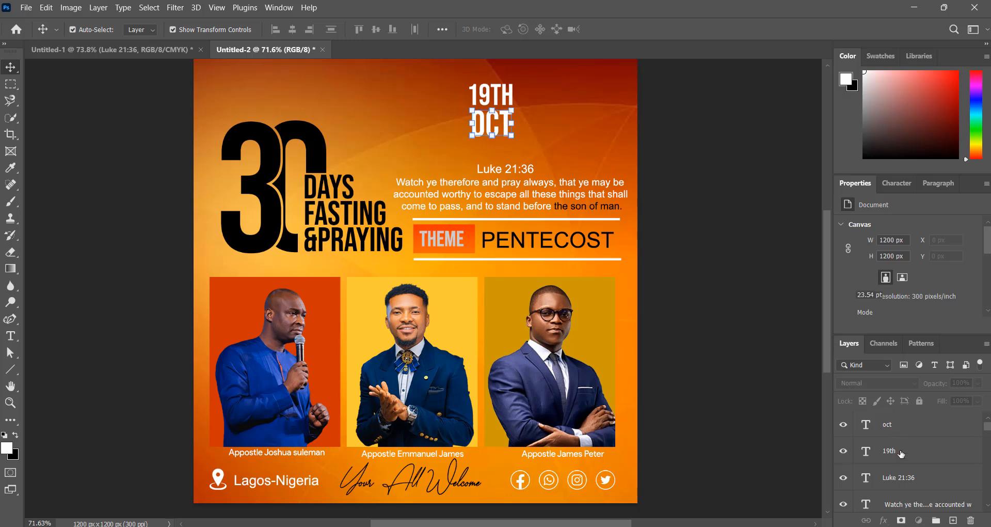
left_click(903, 454, "shift")
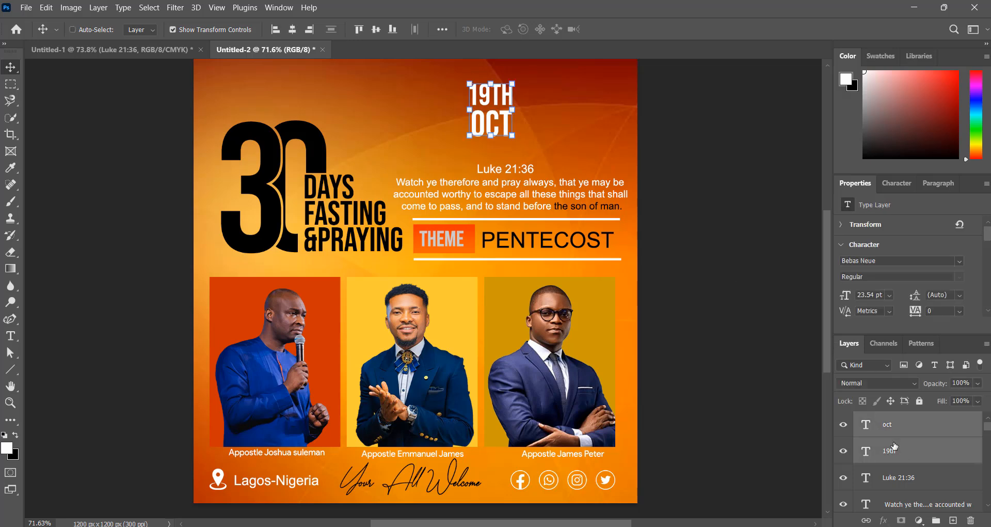
left_click_drag(493, 115, 496, 121)
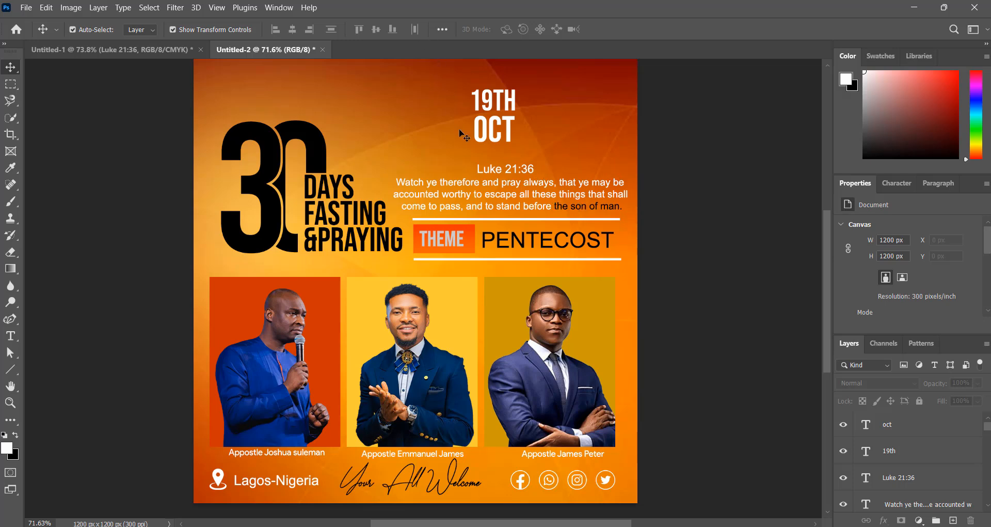
Copy the round white GK logo from Untitled-1 into Untitled-2, placing it in the flyer's upper-right corner.
left_click(111, 50)
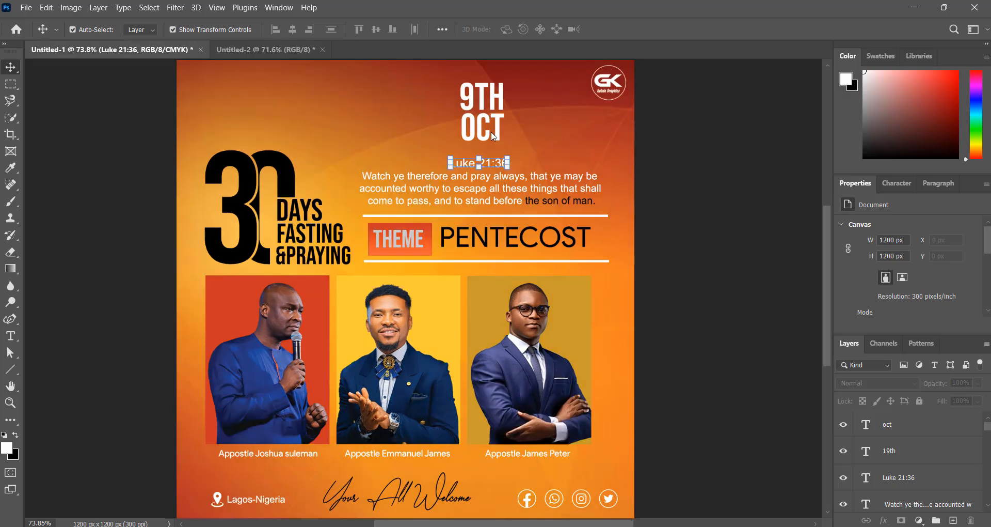
left_click_drag(602, 91, 279, 51)
left_click_drag(552, 116, 607, 103)
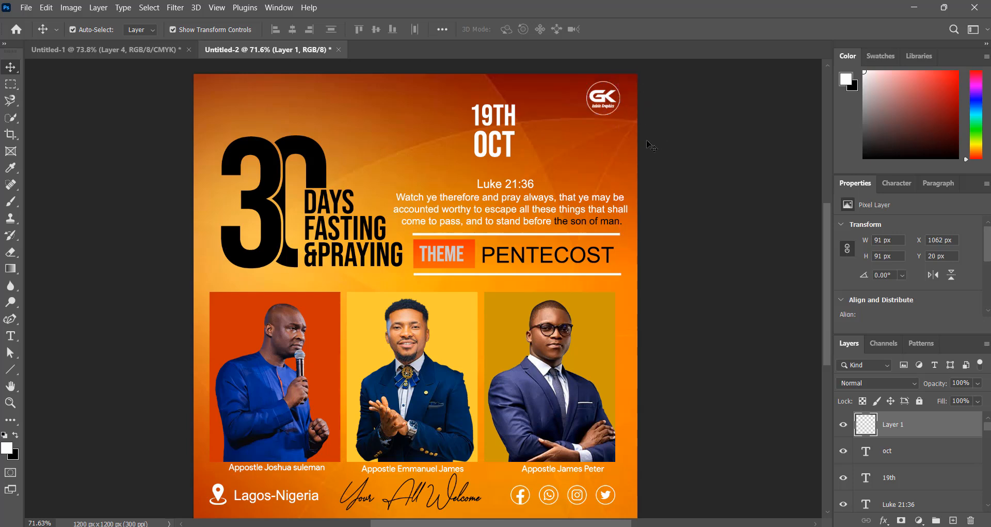
left_click(660, 115)
scroll(652, 161, "down", 1)
scroll(652, 161, "up", 1)
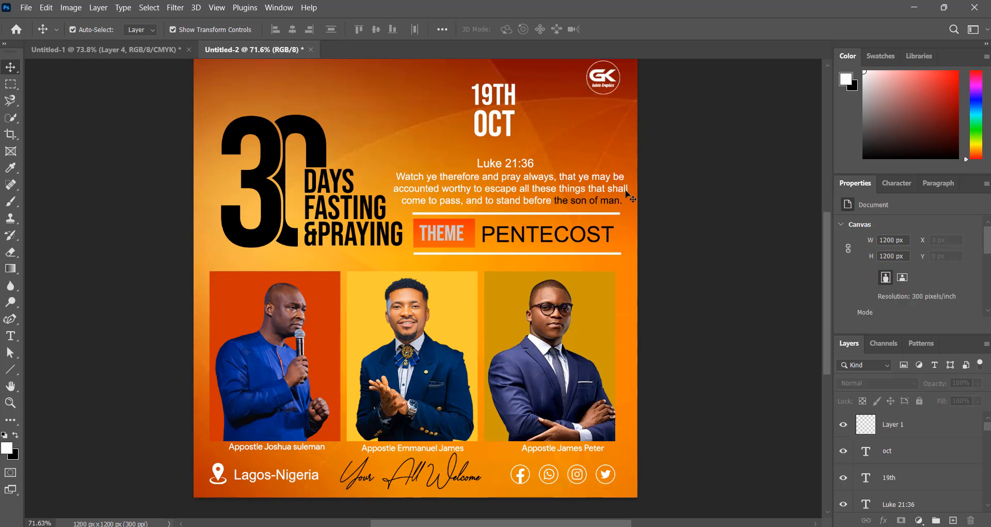
scroll(604, 209, "up", 1)
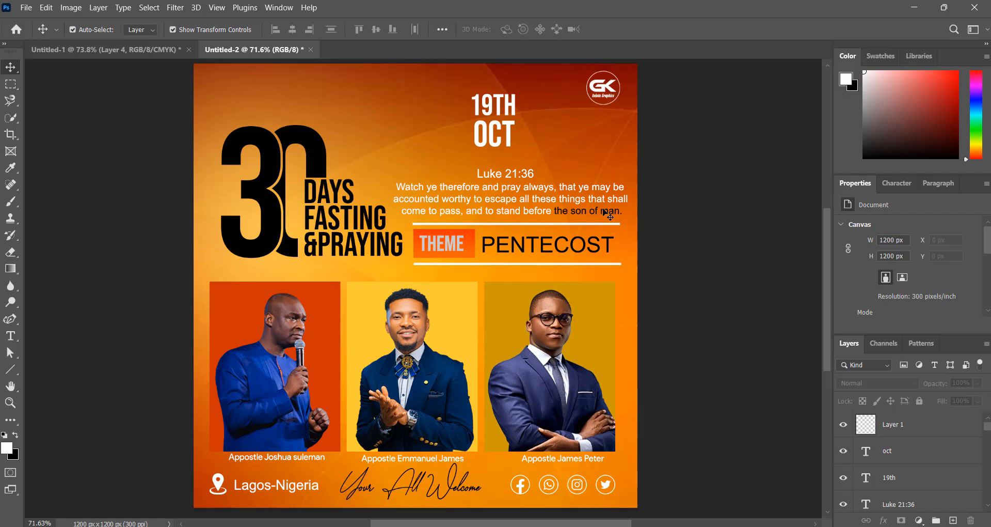